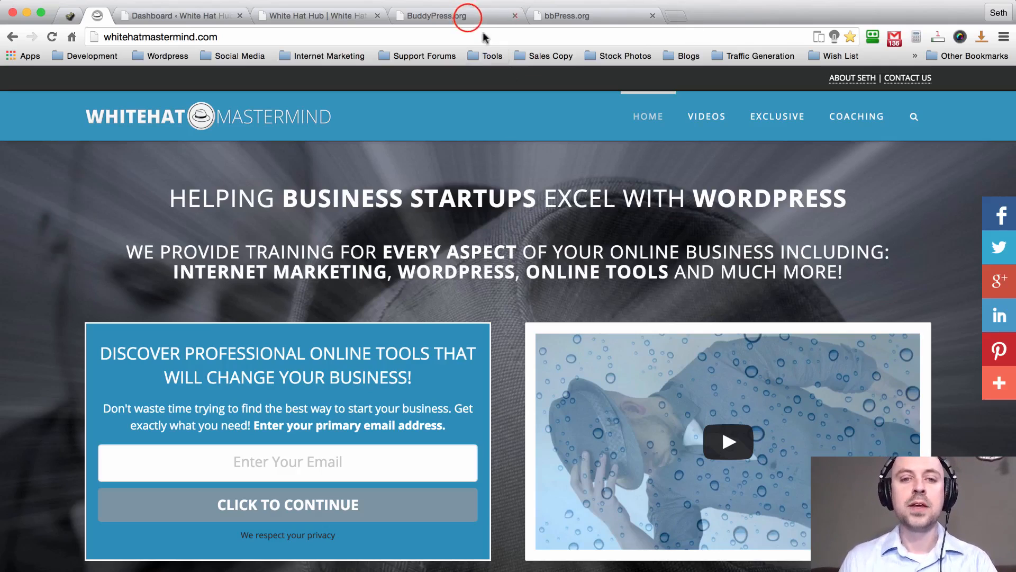
Look through the BuddyPress.org home page, examining its feature overview of profiles, groups, activity streams and messaging.
click(467, 17)
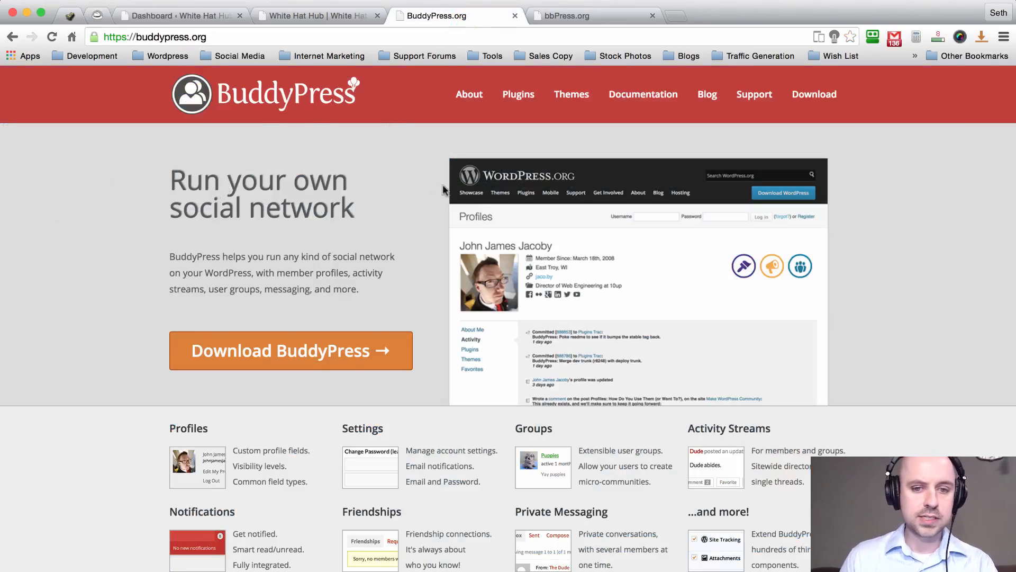
scroll(447, 183, down, 2)
scroll(447, 183, up, 2)
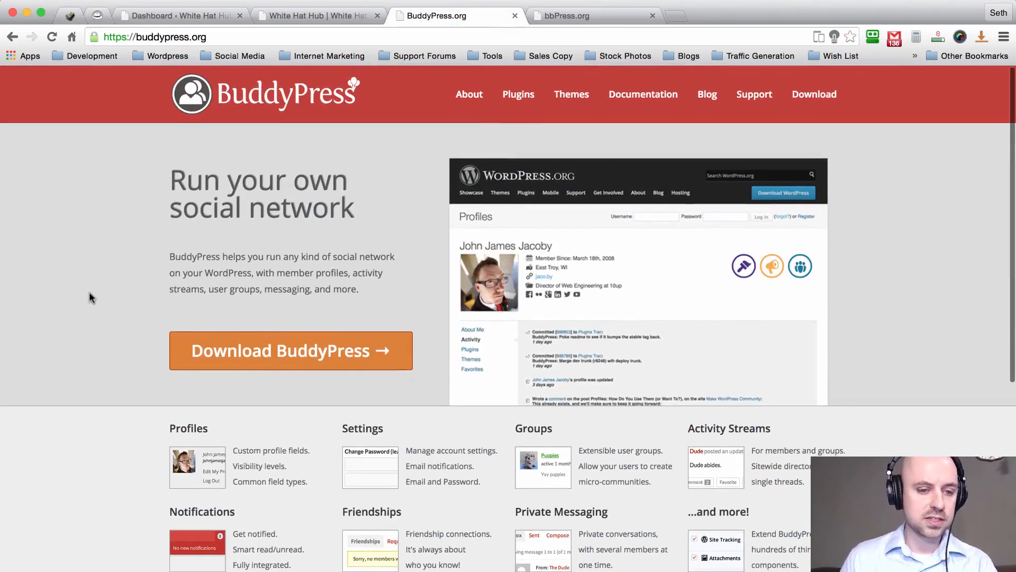
scroll(91, 294, down, 4)
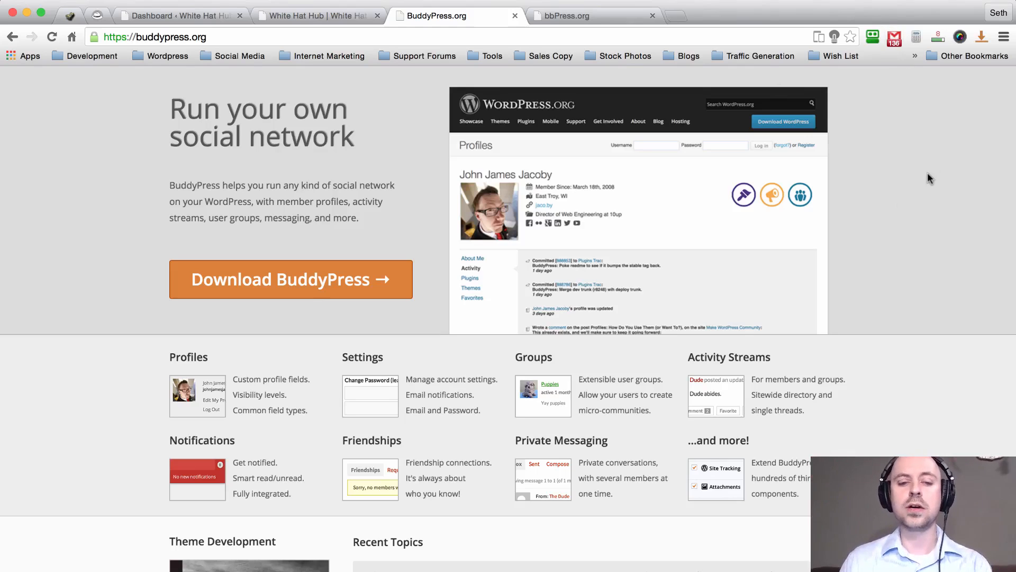
scroll(931, 179, down, 1)
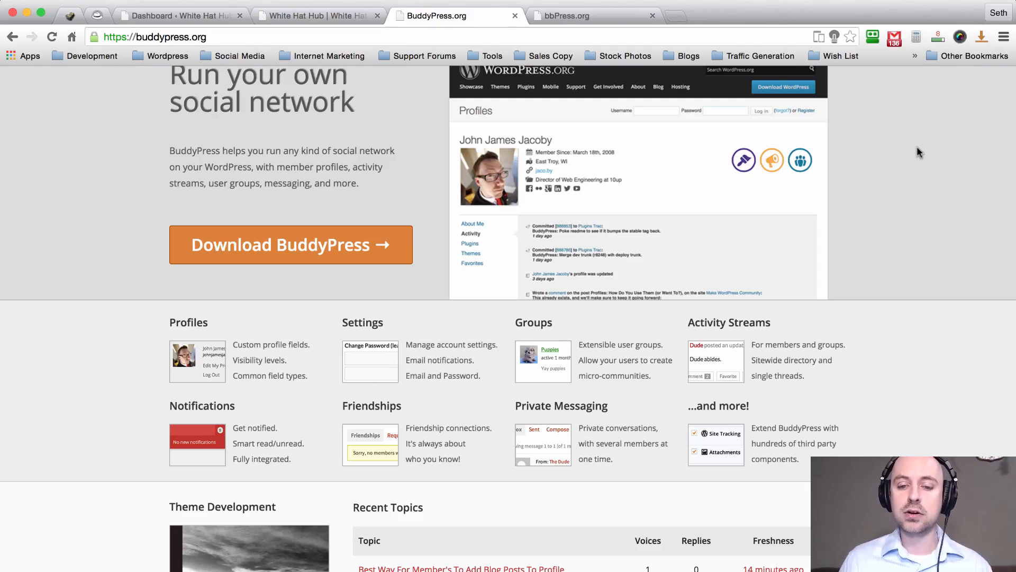
scroll(918, 147, down, 1)
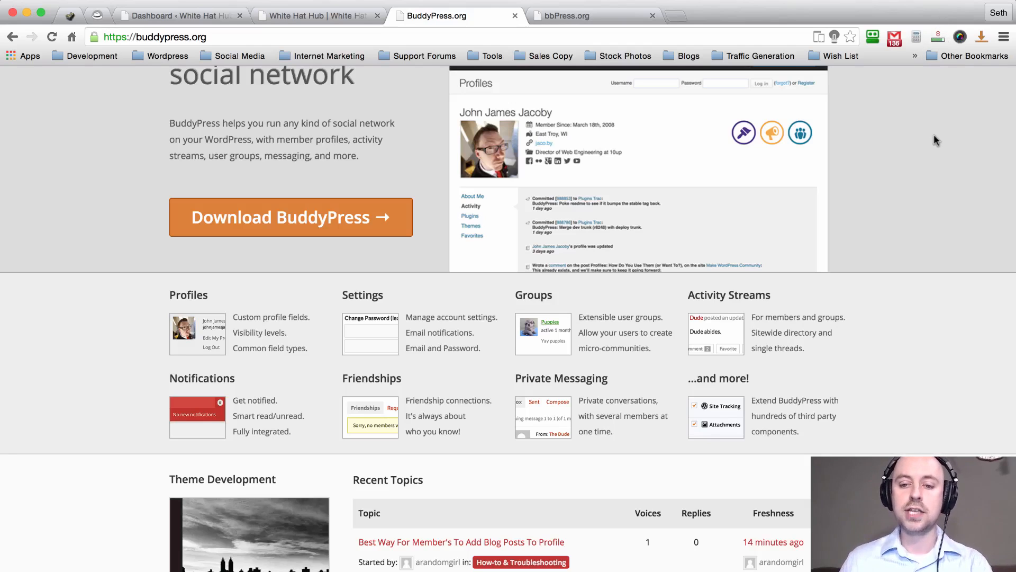
scroll(934, 136, down, 2)
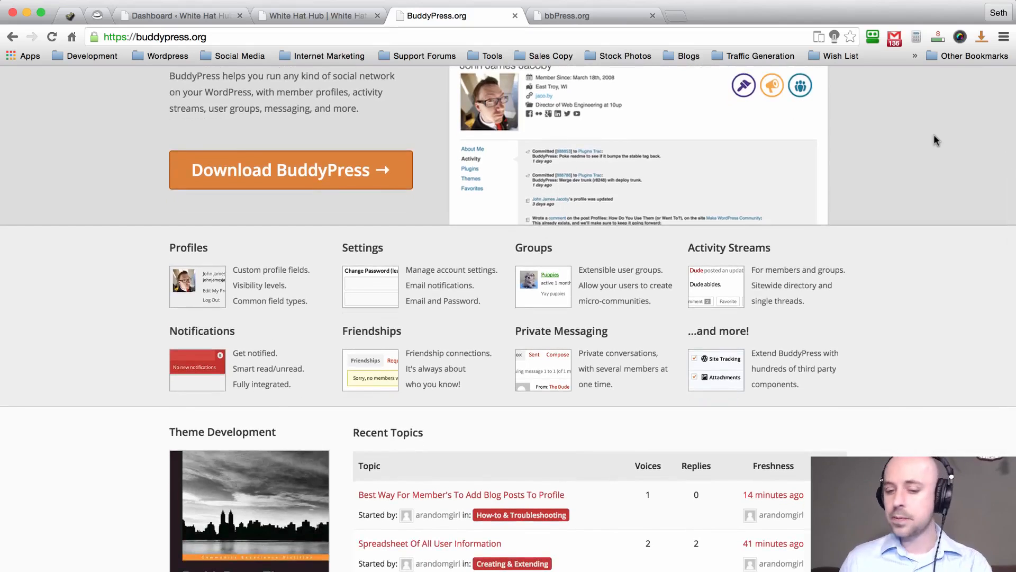
scroll(934, 140, up, 5)
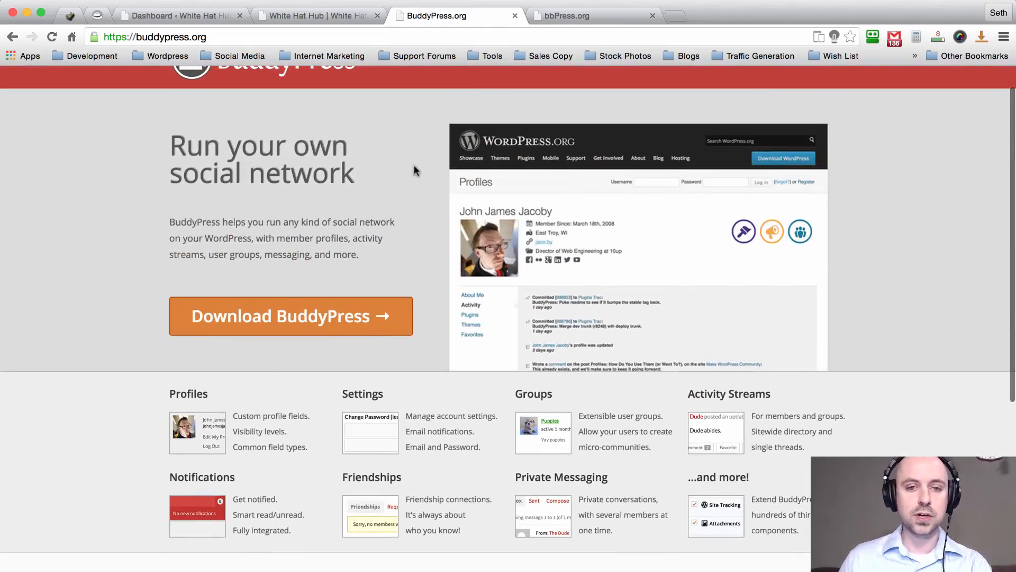
scroll(415, 170, up, 1)
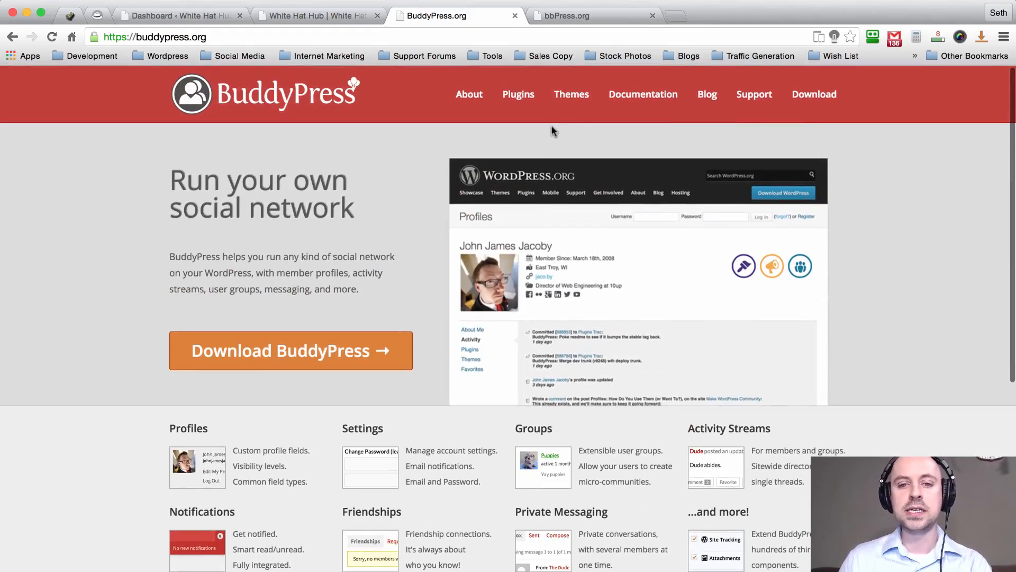
scroll(930, 210, down, 4)
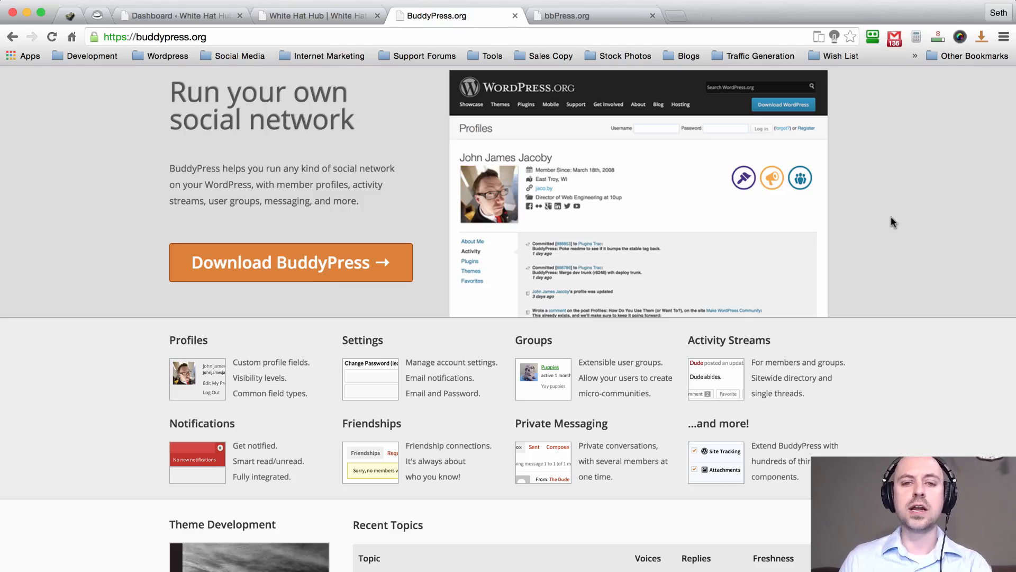
scroll(891, 221, up, 3)
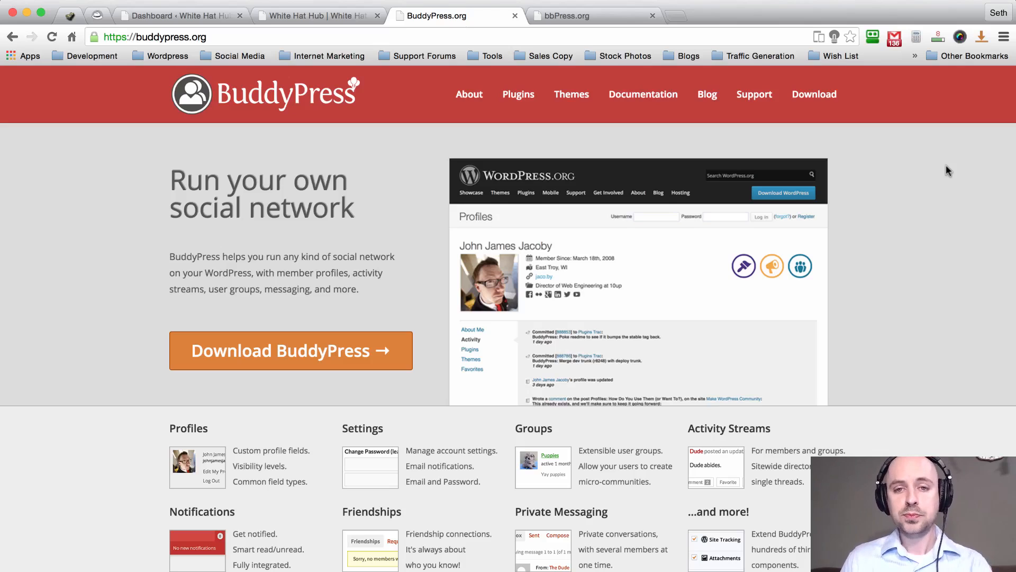
Look through the bbPress.org home page, examining its forum features and recent topics.
click(596, 20)
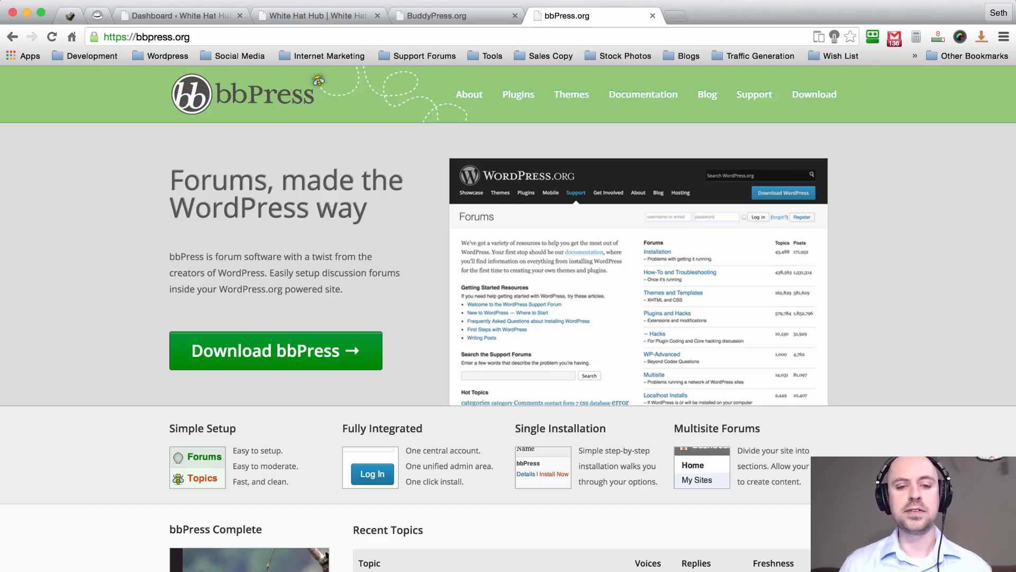
scroll(930, 177, down, 5)
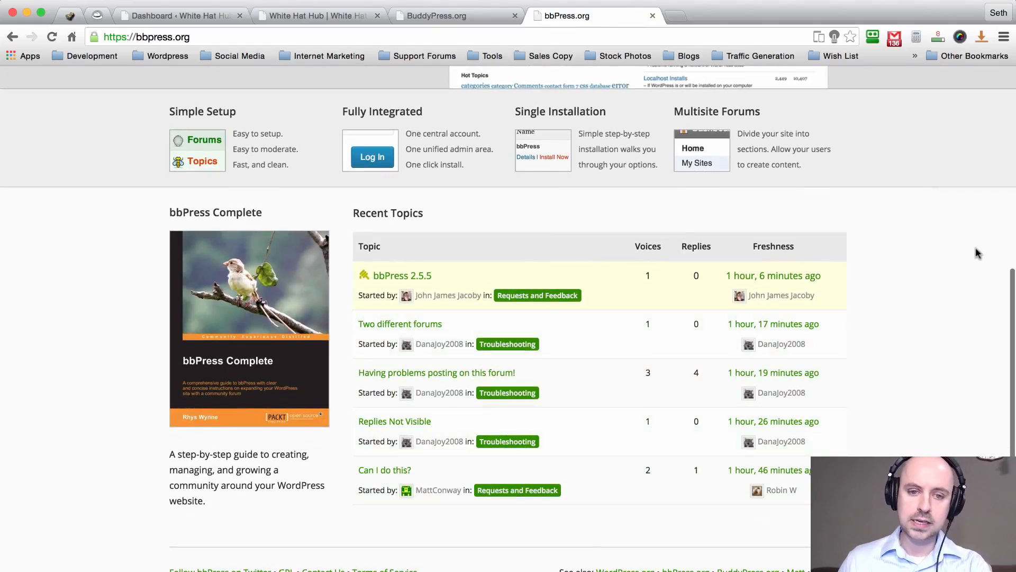
scroll(934, 260, up, 2)
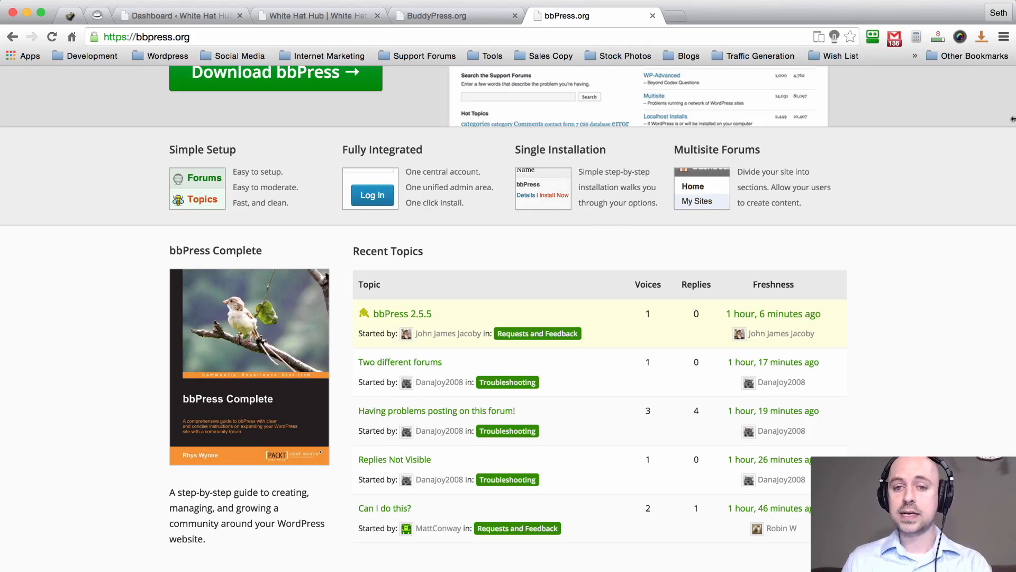
scroll(961, 133, up, 5)
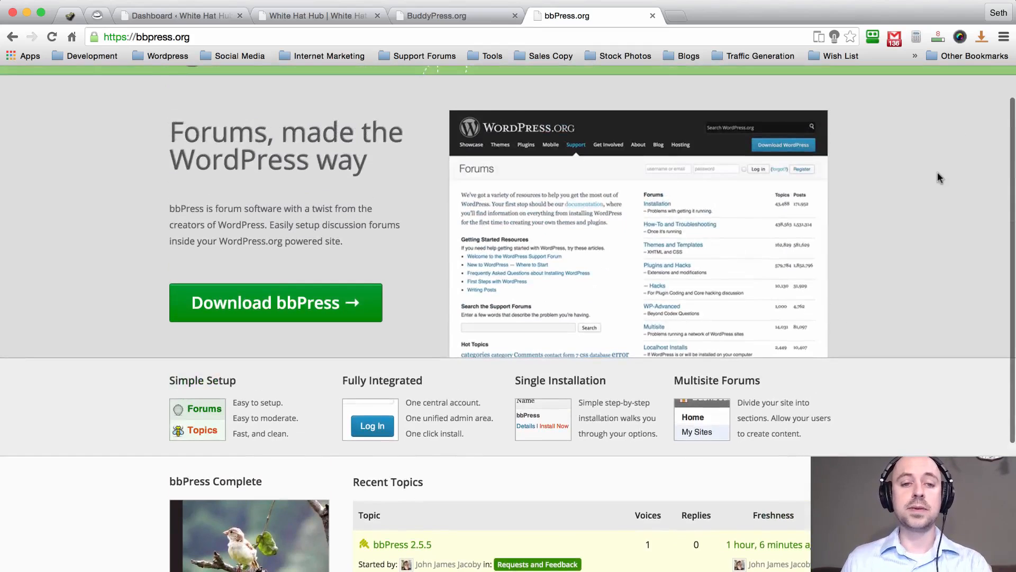
scroll(937, 174, down, 1)
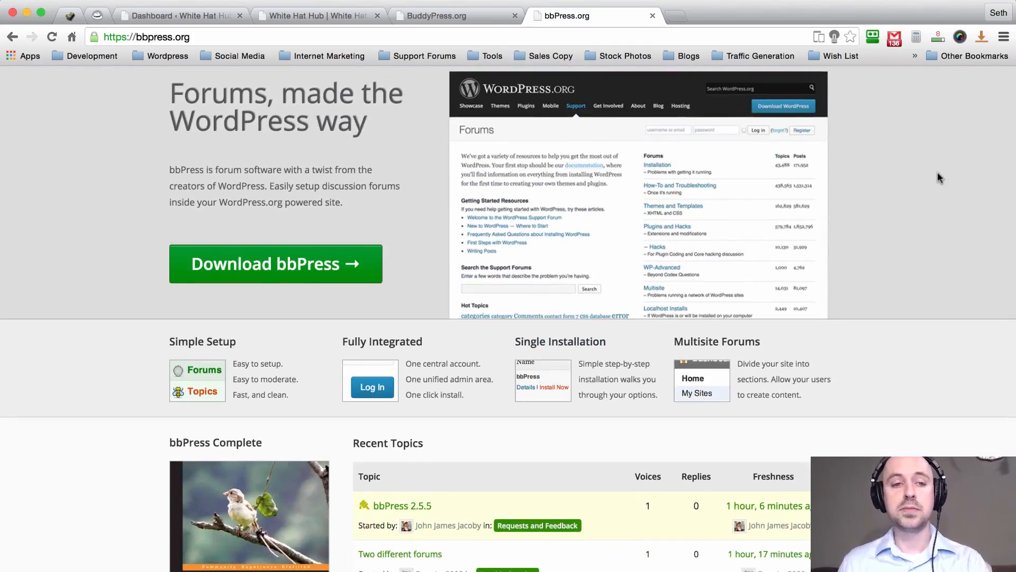
scroll(938, 173, down, 2)
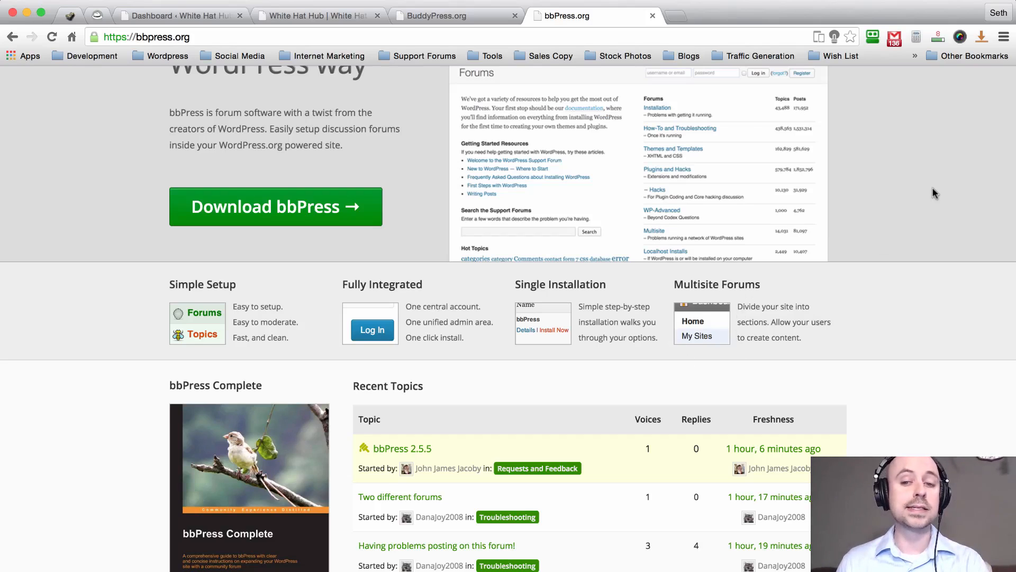
scroll(933, 186, up, 4)
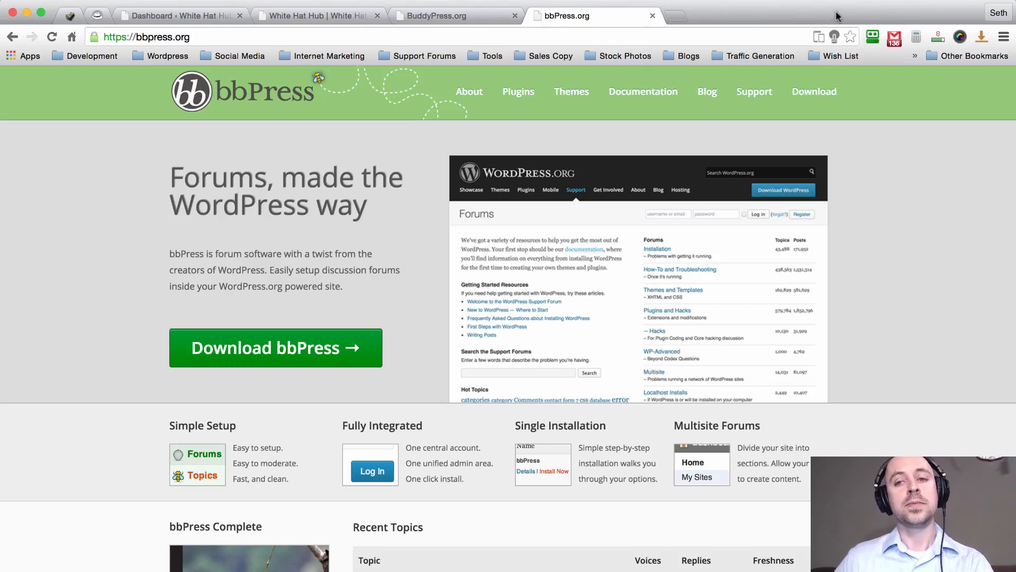
Revisit the BuddyPress.org and bbPress.org pages and view the White Hat Hub home page.
click(472, 12)
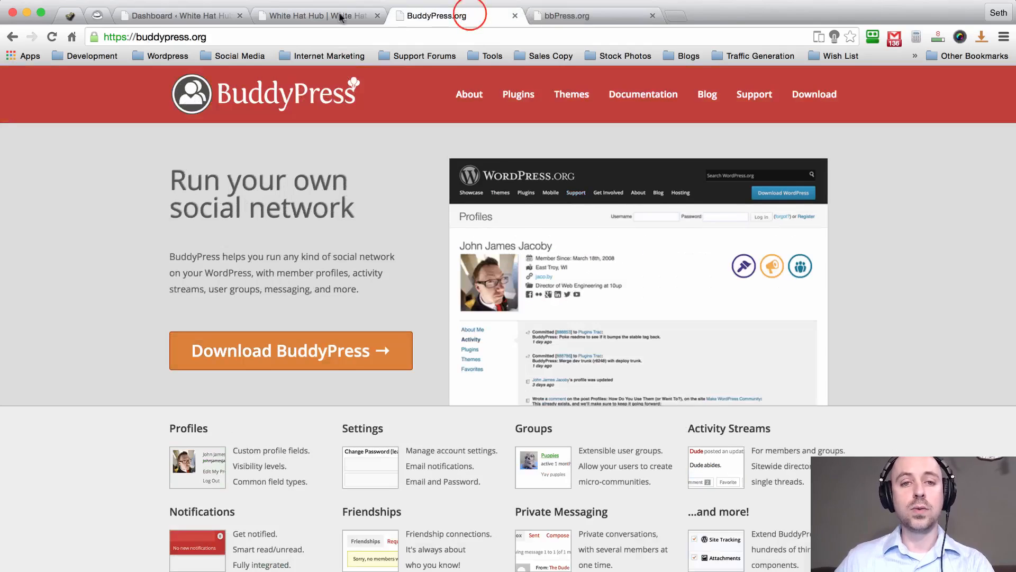
key(ctrl+shift+Tab)
click(576, 9)
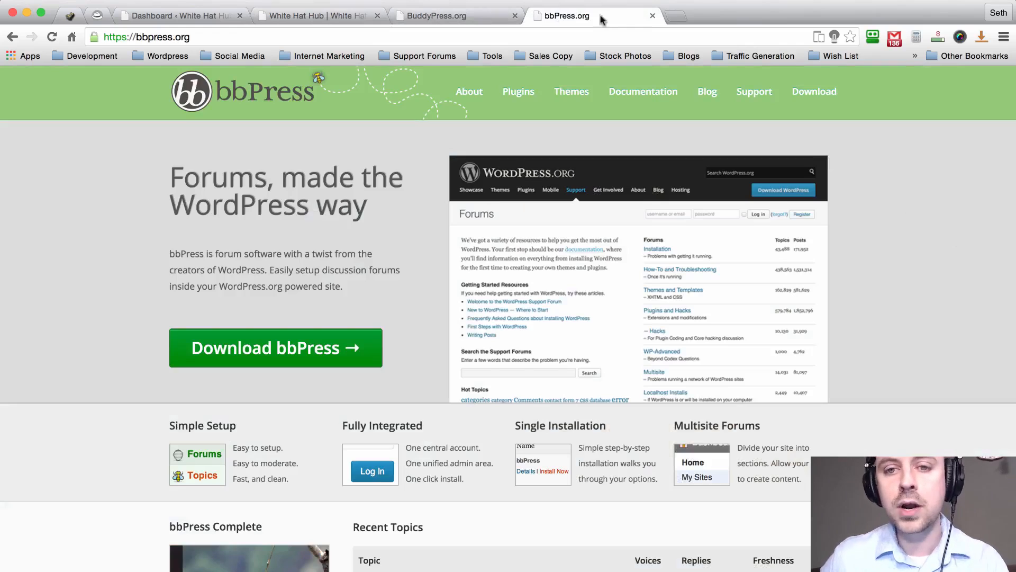
click(294, 16)
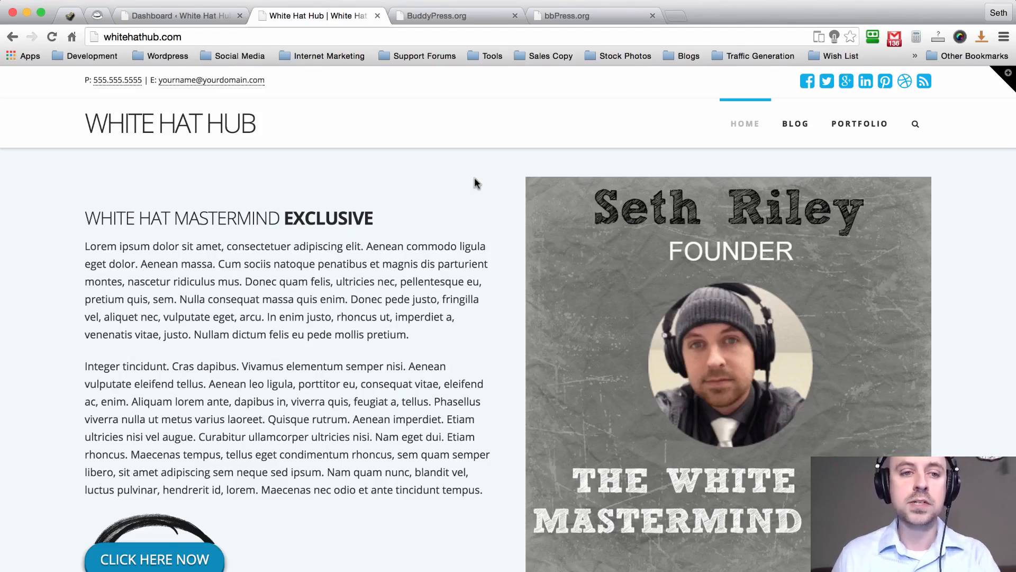
Open the page for adding new plugins in the White Hat Hub network admin.
click(190, 15)
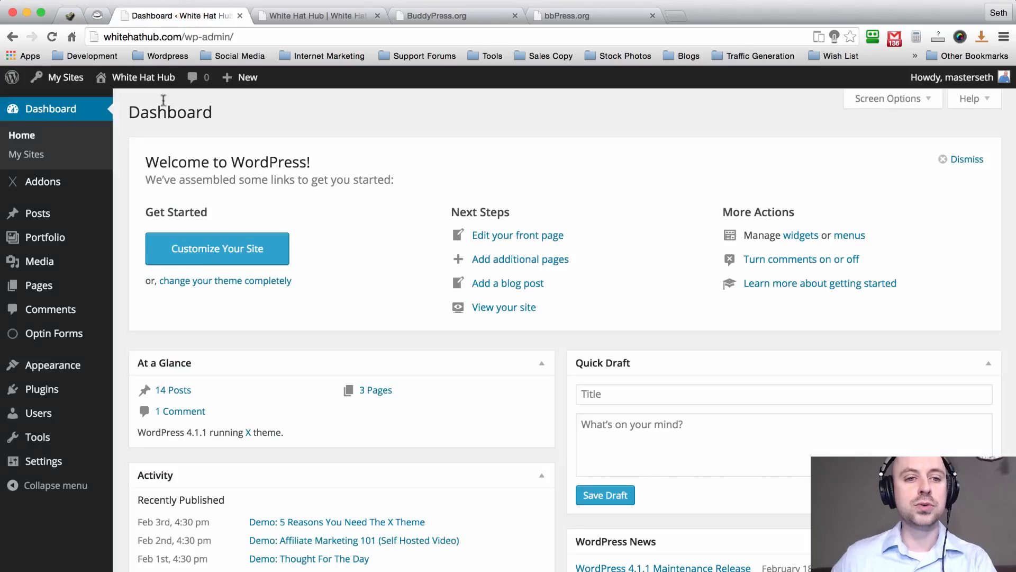
scroll(123, 137, down, 2)
click(33, 396)
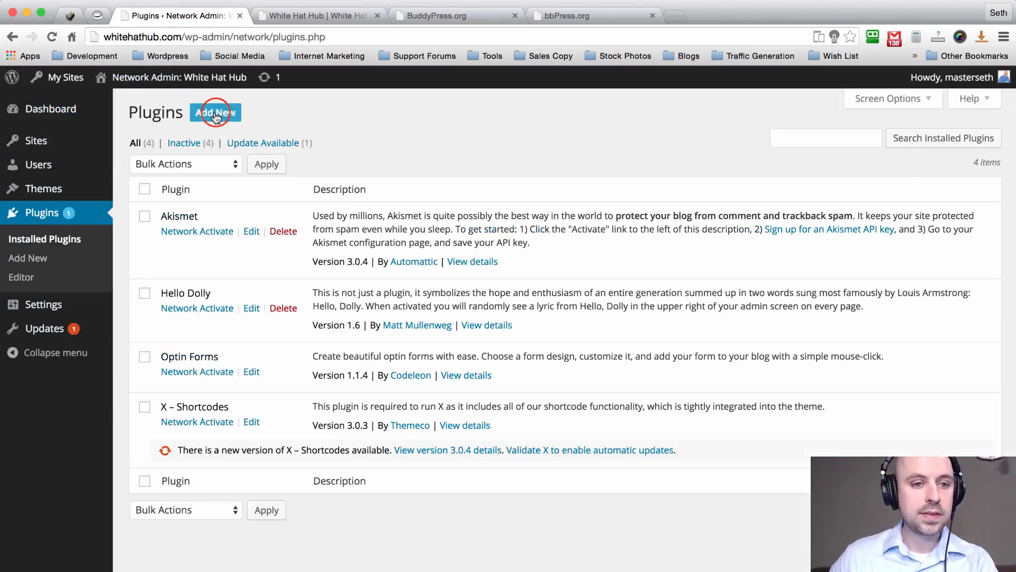
click(217, 113)
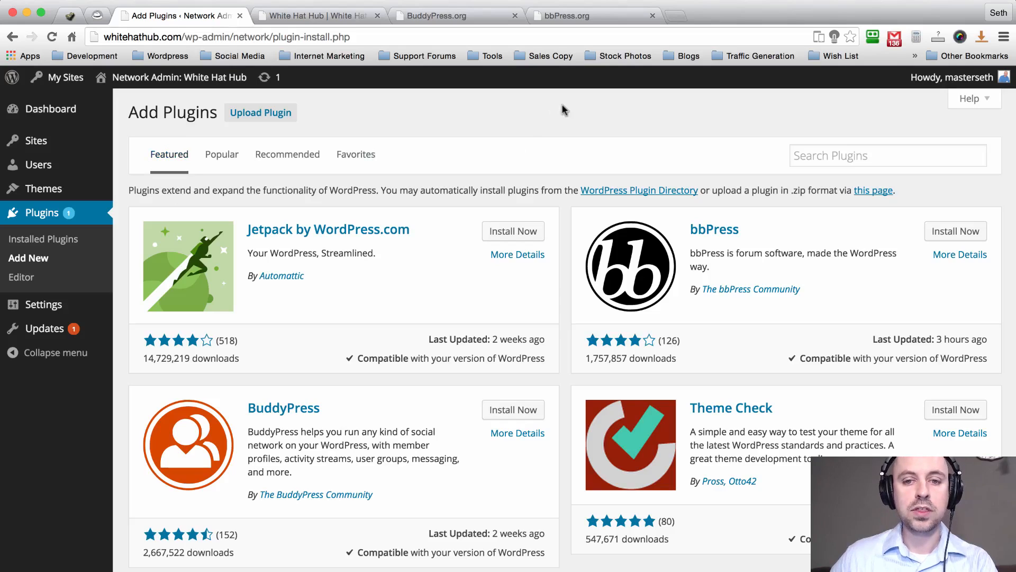
Install the BuddyPress and bbPress plugins from the featured plugins, confirming each installation.
scroll(443, 222, down, 2)
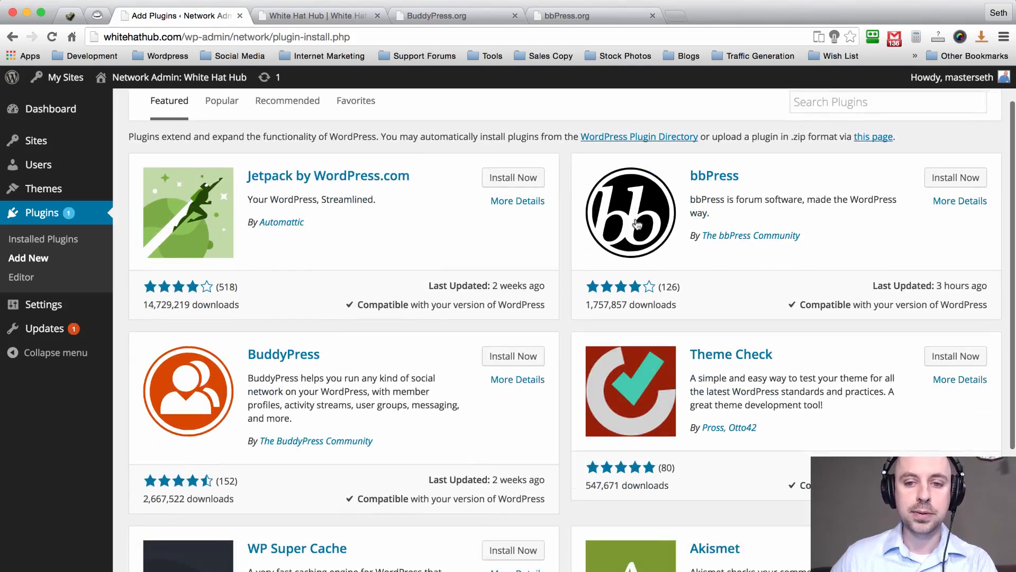
scroll(570, 228, down, 3)
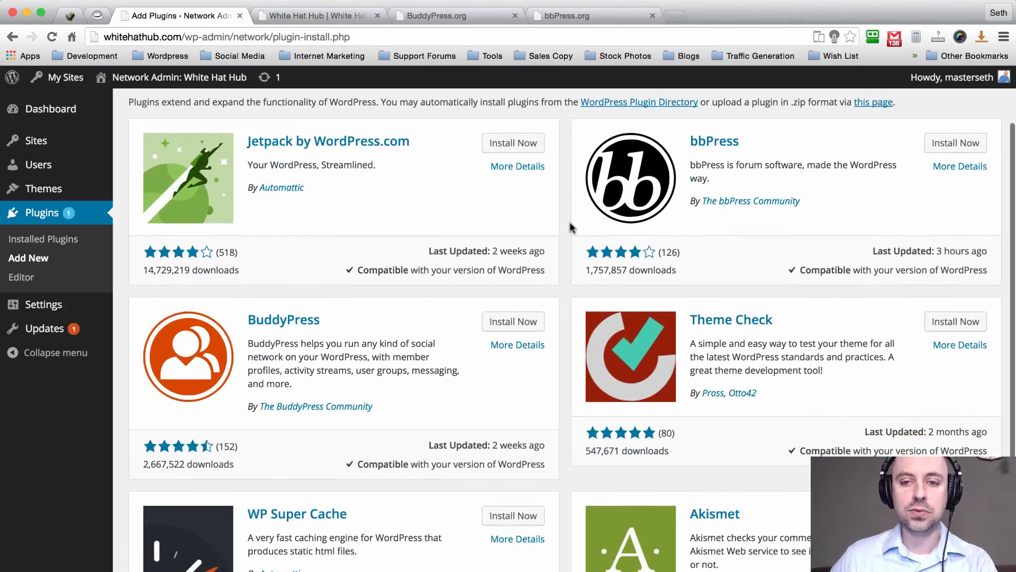
scroll(570, 228, up, 5)
scroll(397, 169, down, 4)
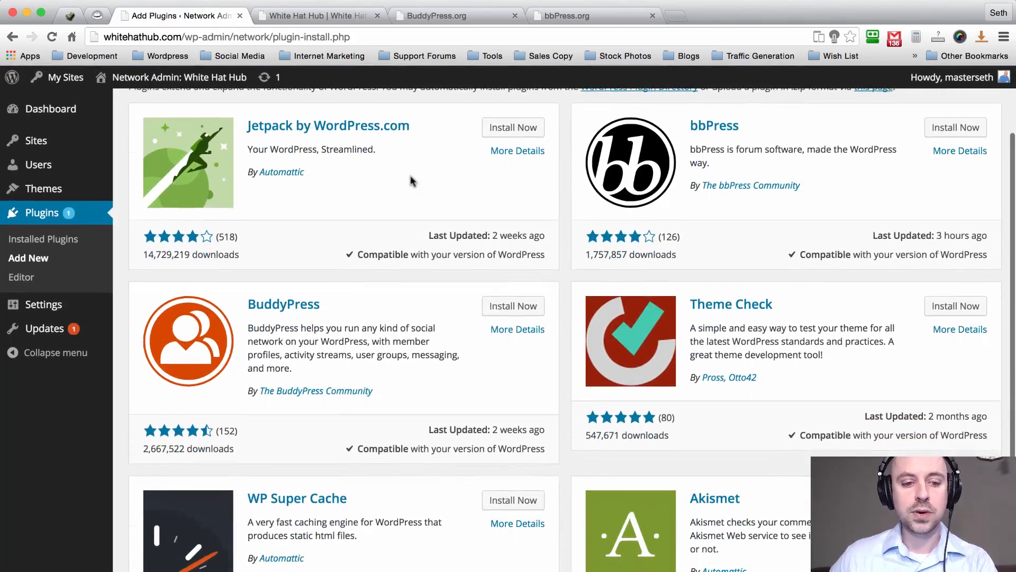
click(506, 308)
click(615, 210)
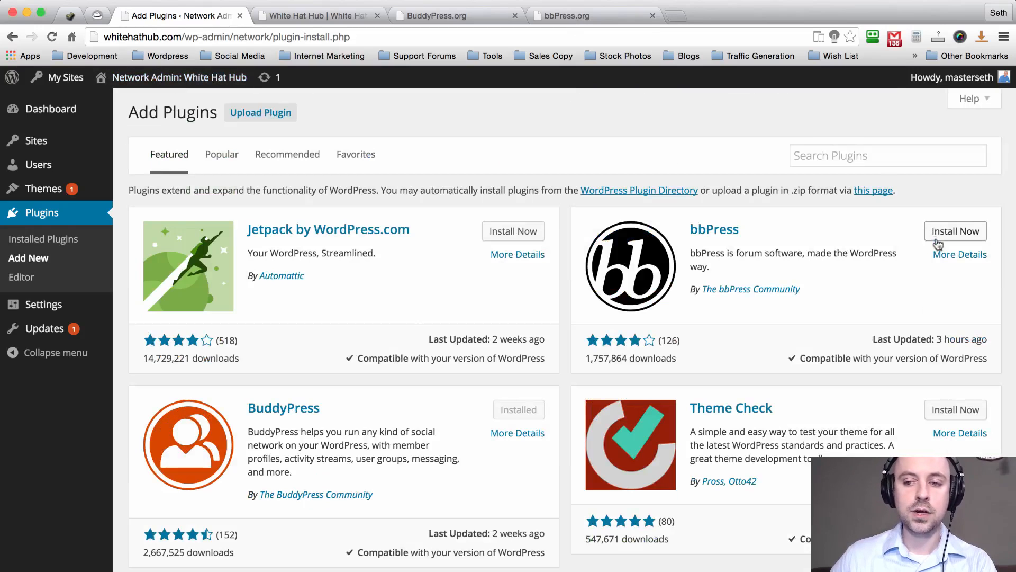
click(947, 235)
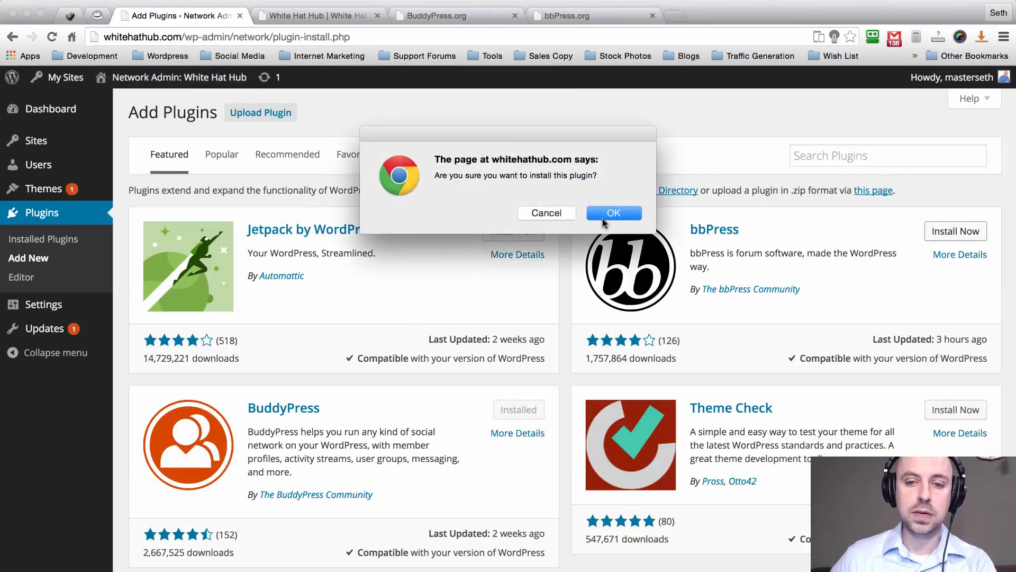
click(612, 213)
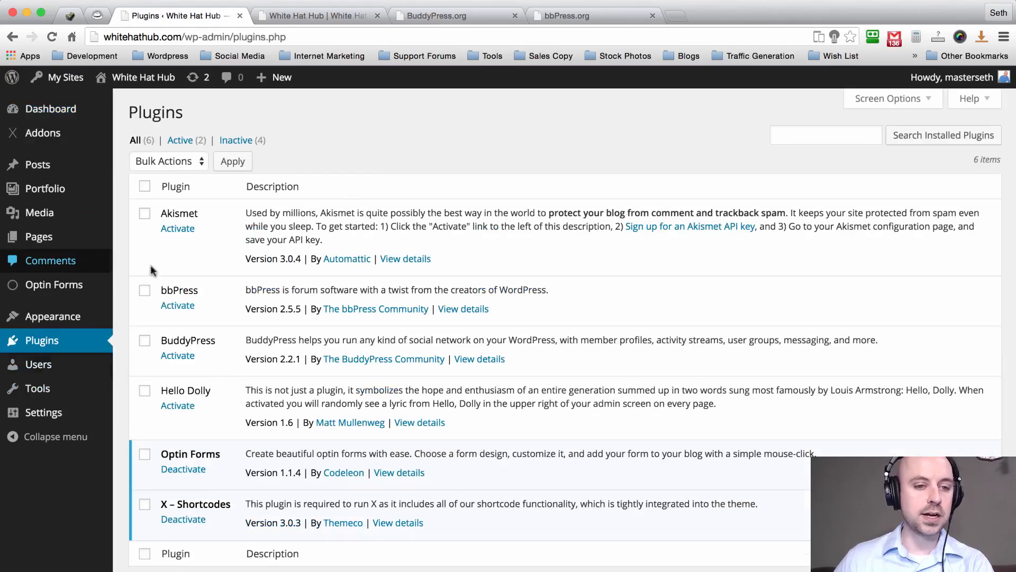
Activate the BuddyPress plugin on the White Hat Hub site.
scroll(374, 167, down, 2)
click(177, 332)
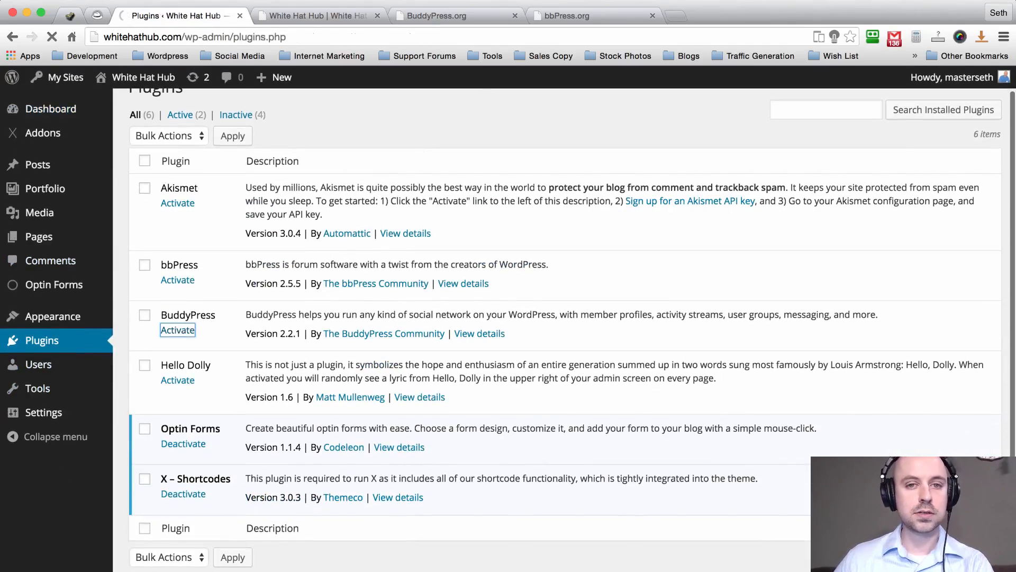
Look over the BuddyPress welcome page, examining the configuration links, administration tools and Member Types section.
scroll(479, 148, down, 3)
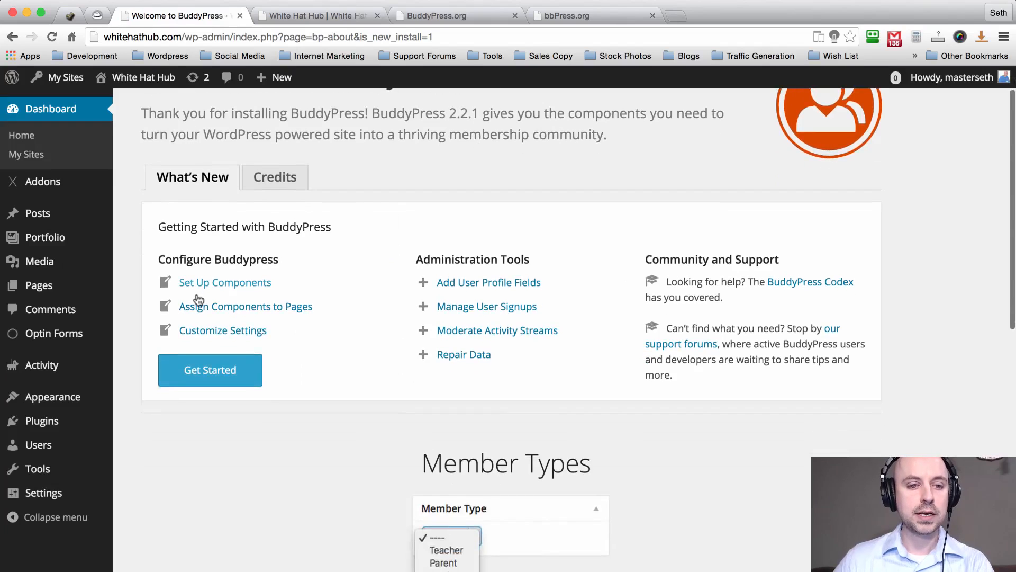
scroll(196, 299, up, 3)
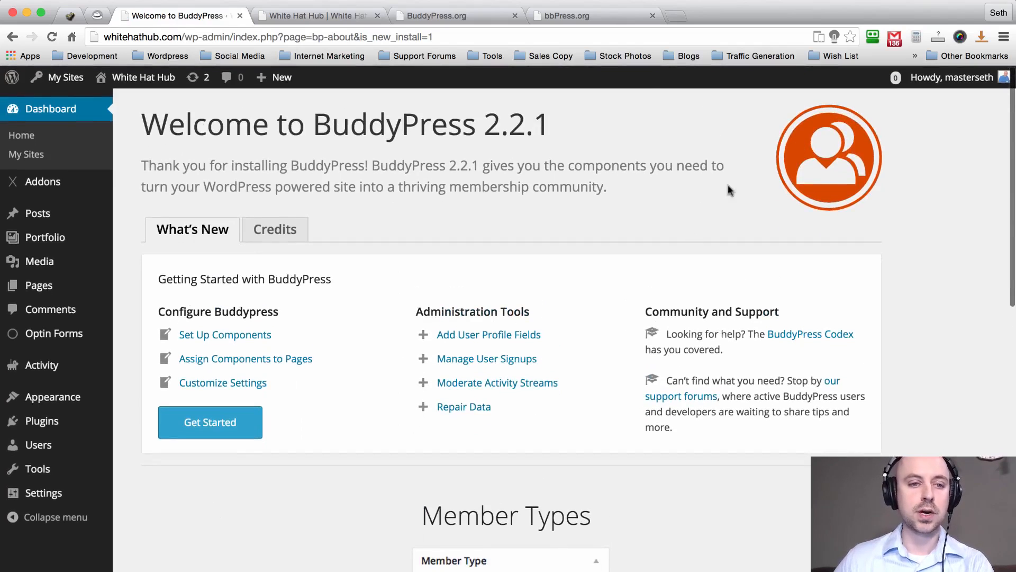
scroll(900, 197, down, 2)
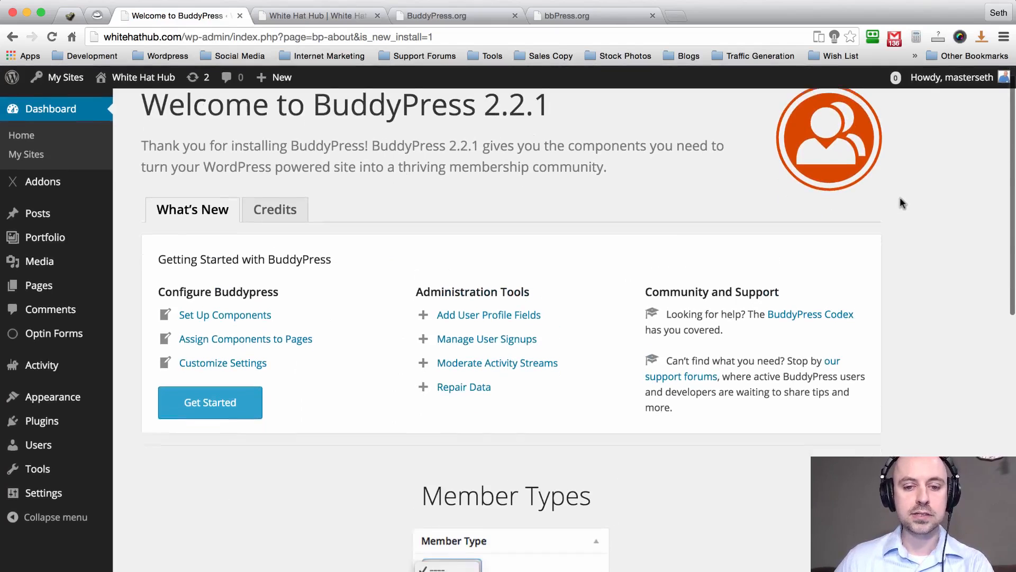
scroll(937, 190, up, 2)
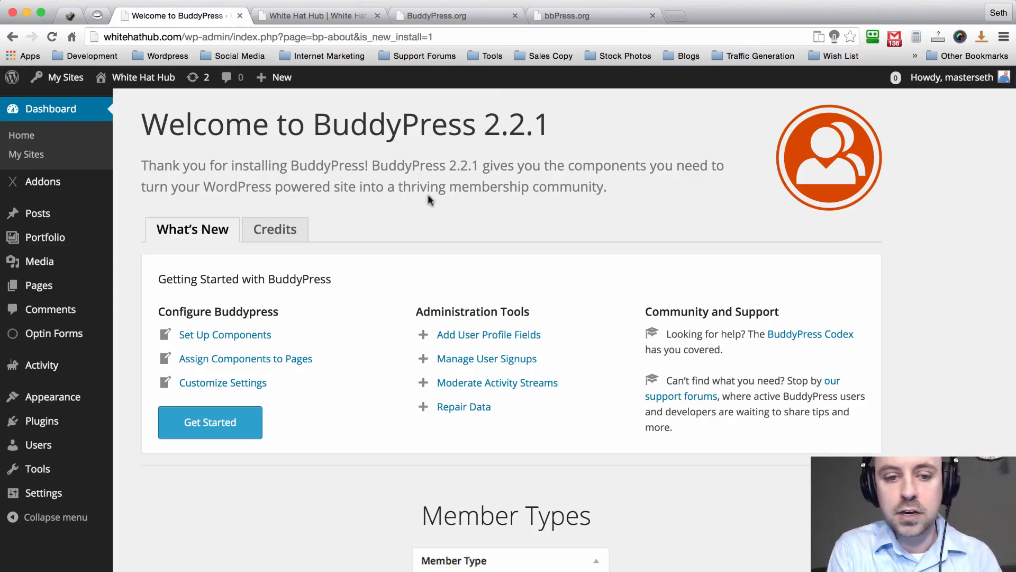
scroll(924, 198, down, 3)
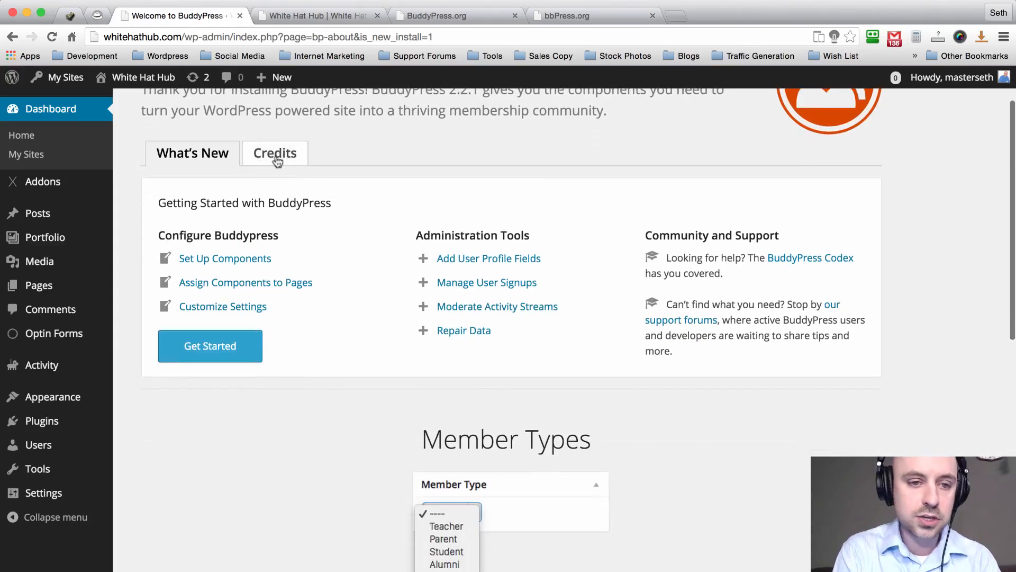
Read through the rest of the BuddyPress welcome page, including Member Types, The Finer Points and Under the Hood.
scroll(136, 165, down, 9)
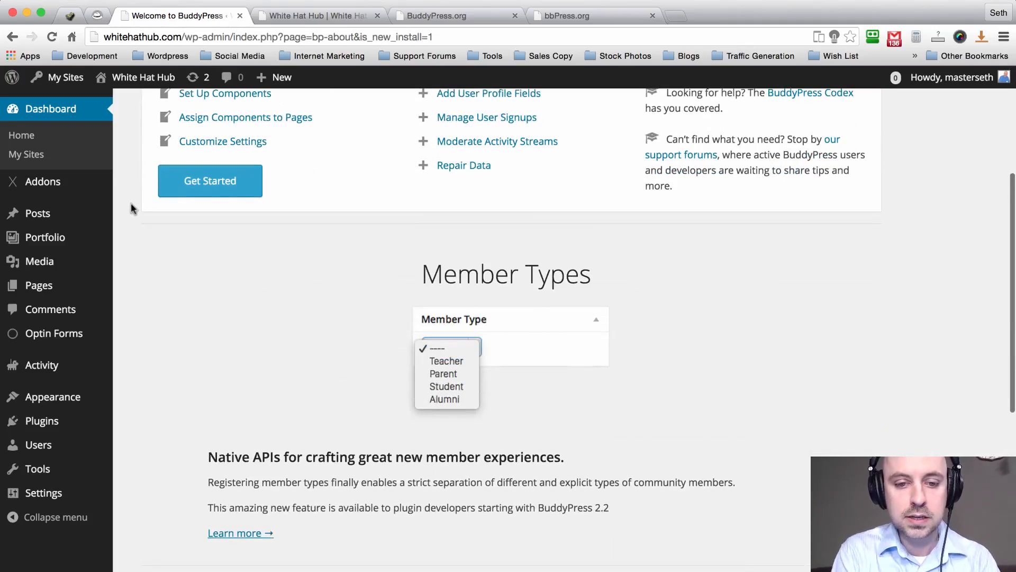
scroll(131, 203, down, 15)
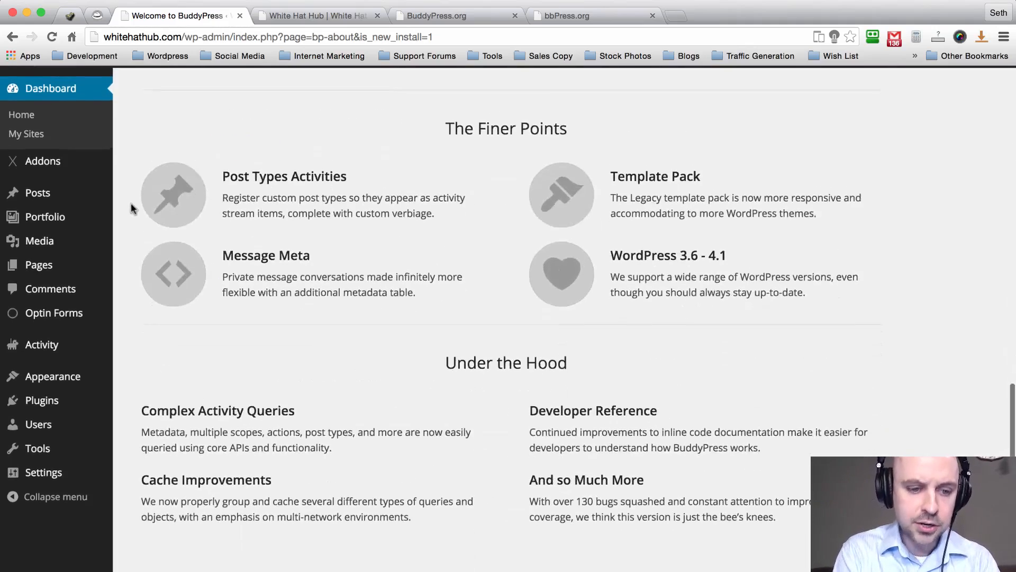
scroll(131, 208, up, 2)
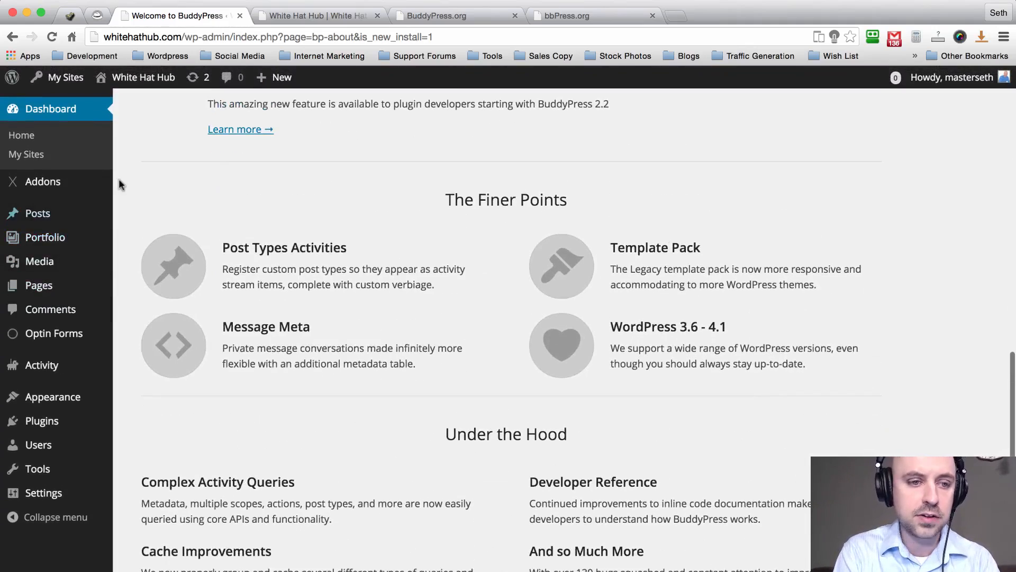
scroll(121, 180, up, 4)
scroll(125, 177, up, 20)
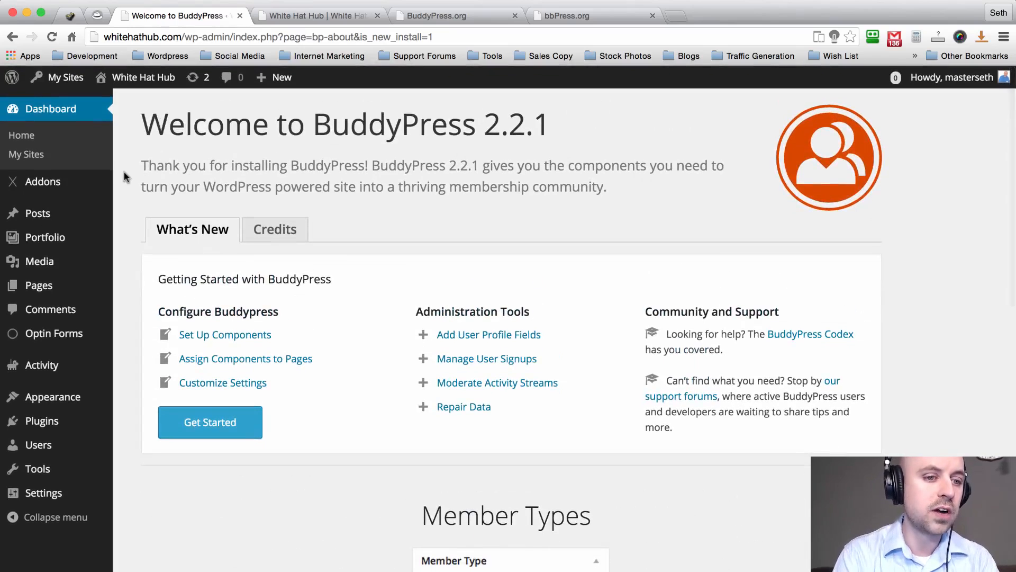
Activate the bbPress plugin on the White Hat Hub site.
click(40, 421)
scroll(166, 285, down, 2)
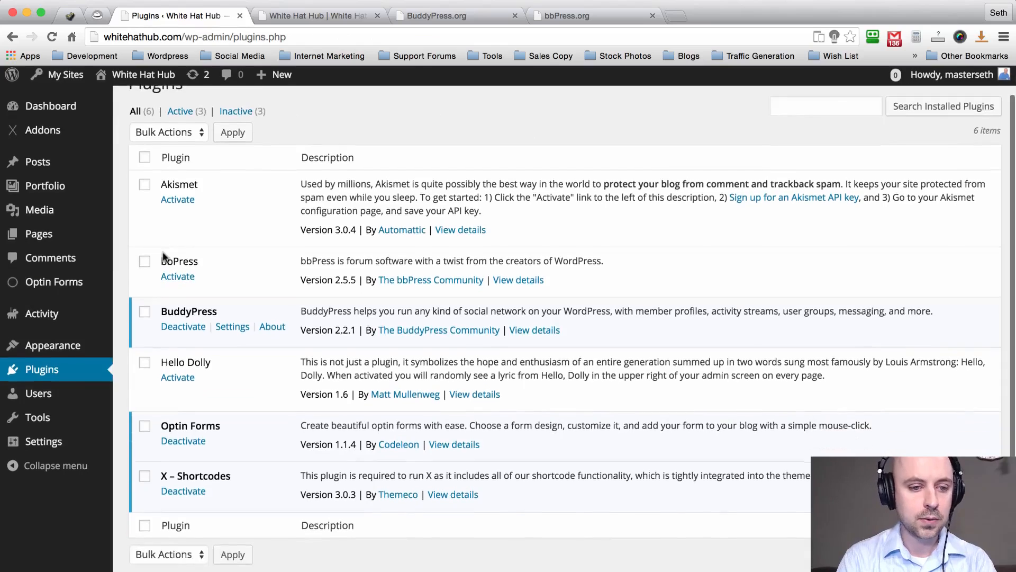
click(169, 280)
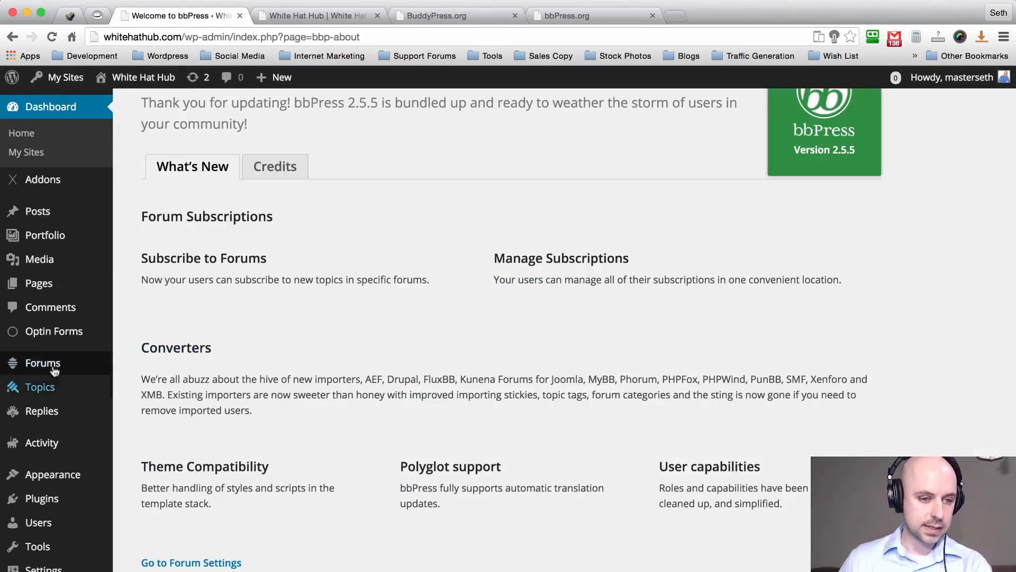
Open the theme customizer for the White Hat Hub site and check the forum icon in the previewed navigation bar.
mouse_move(45, 368)
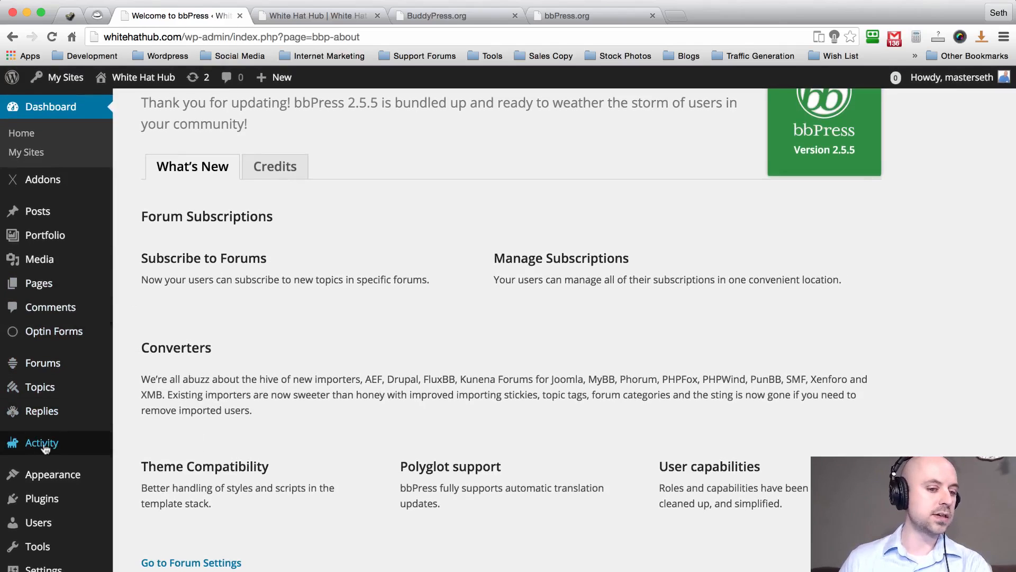
mouse_move(52, 481)
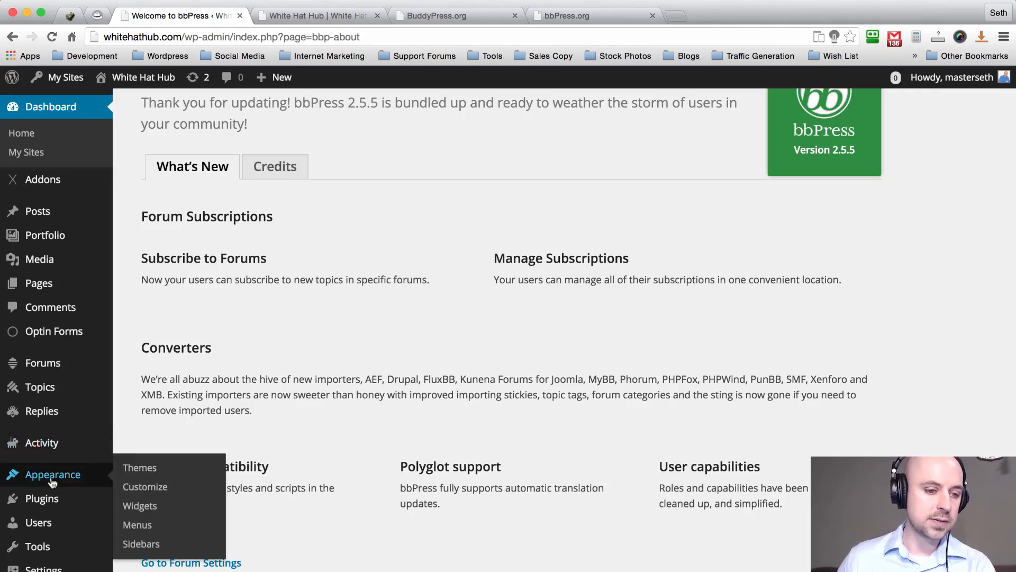
click(145, 487)
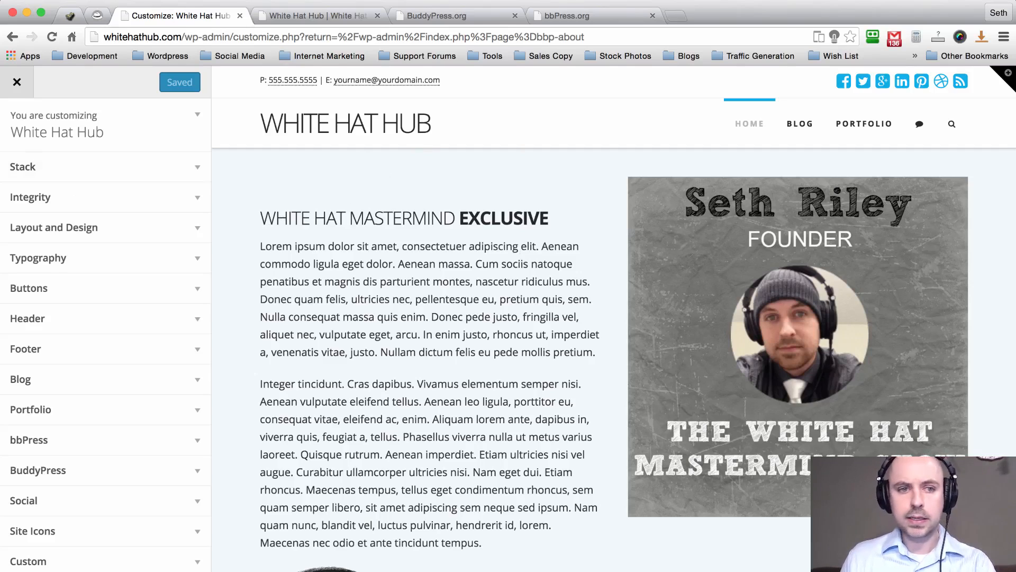
mouse_move(920, 127)
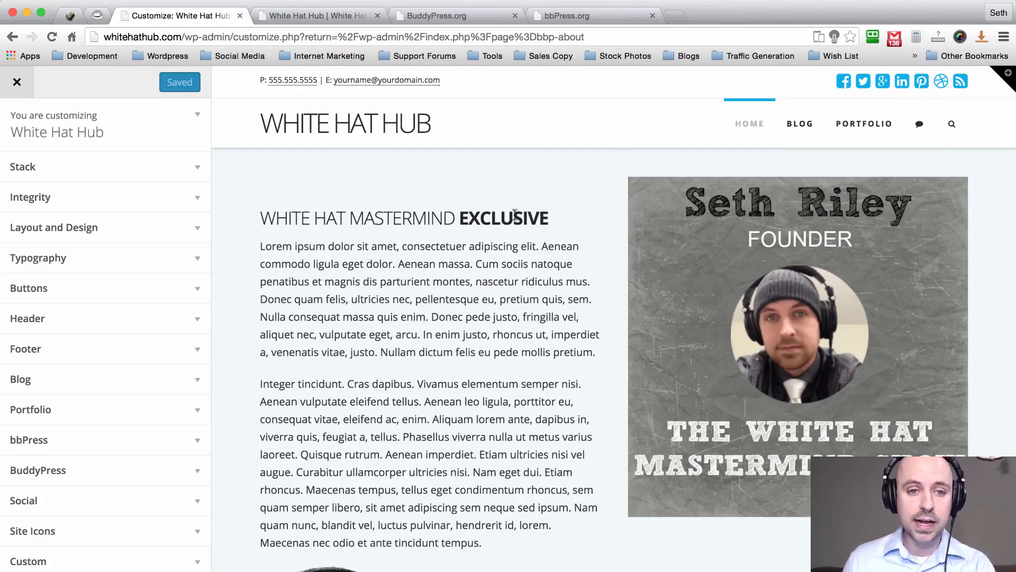
Set the bbPress layout to Fullwidth in the theme customizer.
scroll(95, 201, down, 1)
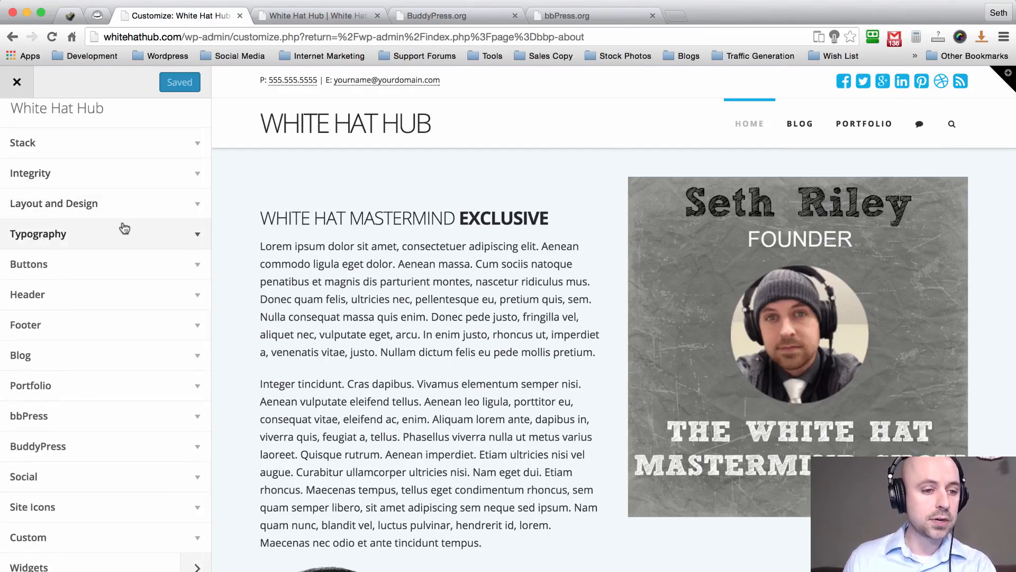
click(193, 417)
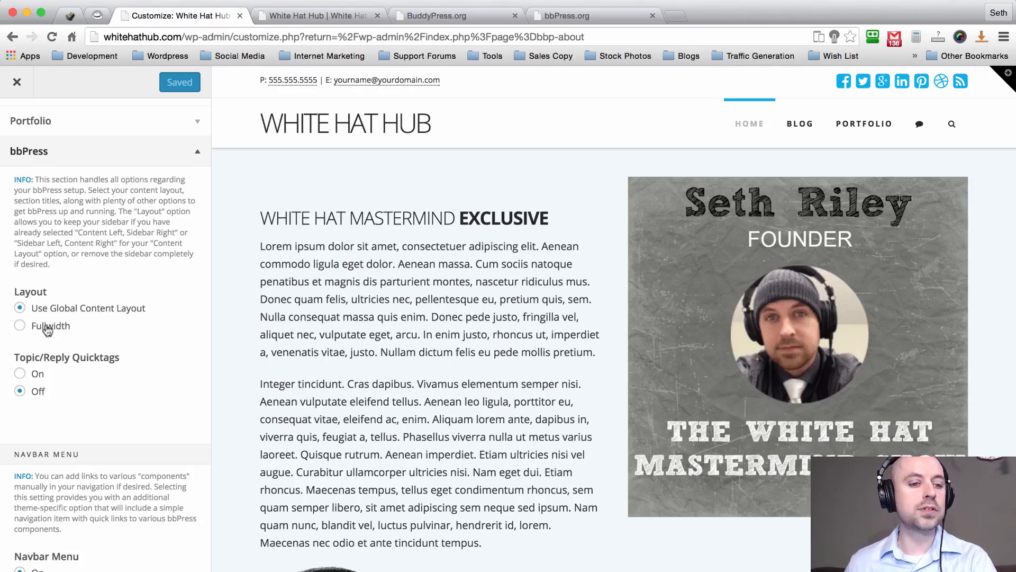
scroll(141, 225, down, 1)
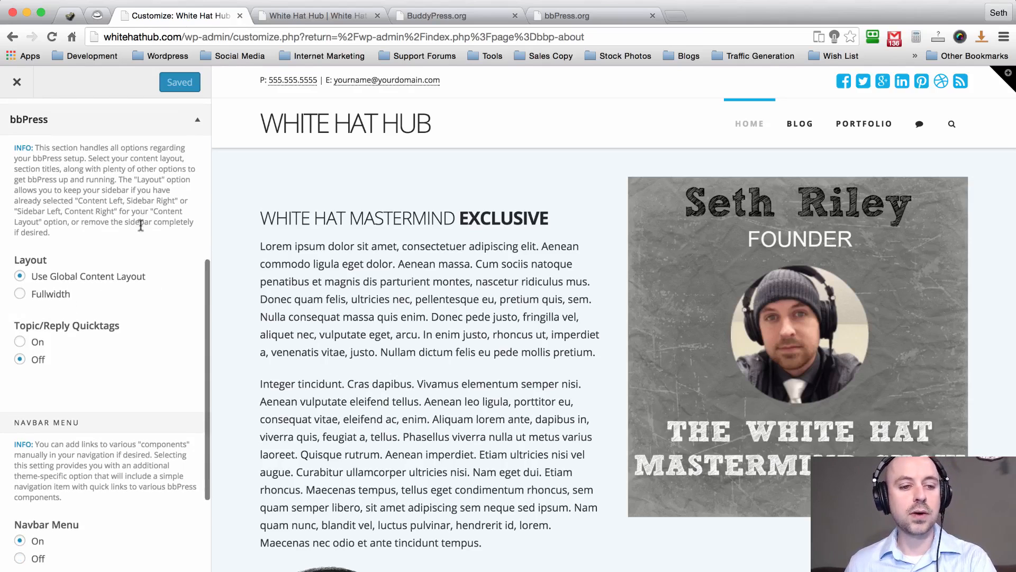
click(19, 295)
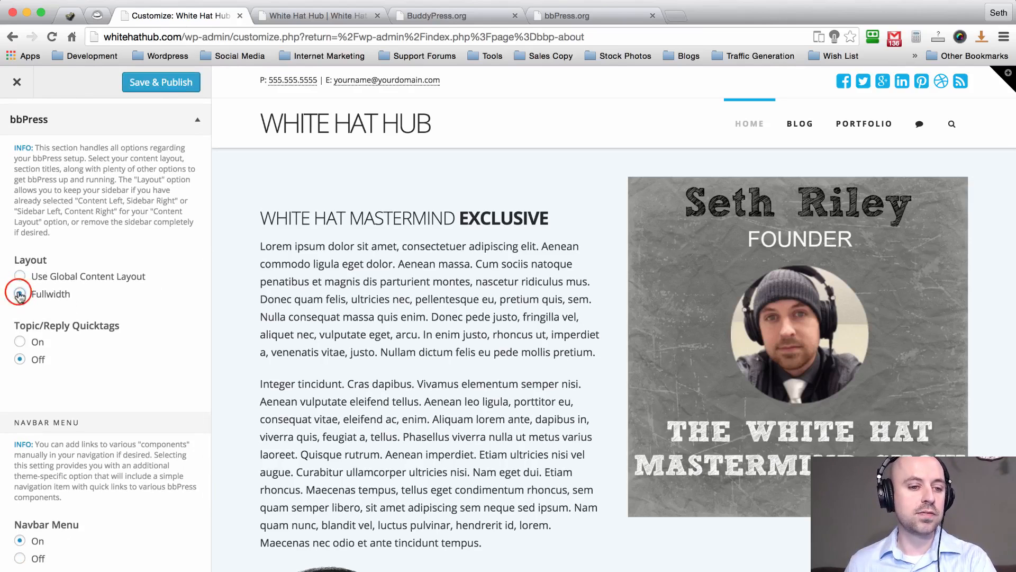
scroll(112, 222, down, 1)
scroll(111, 221, up, 1)
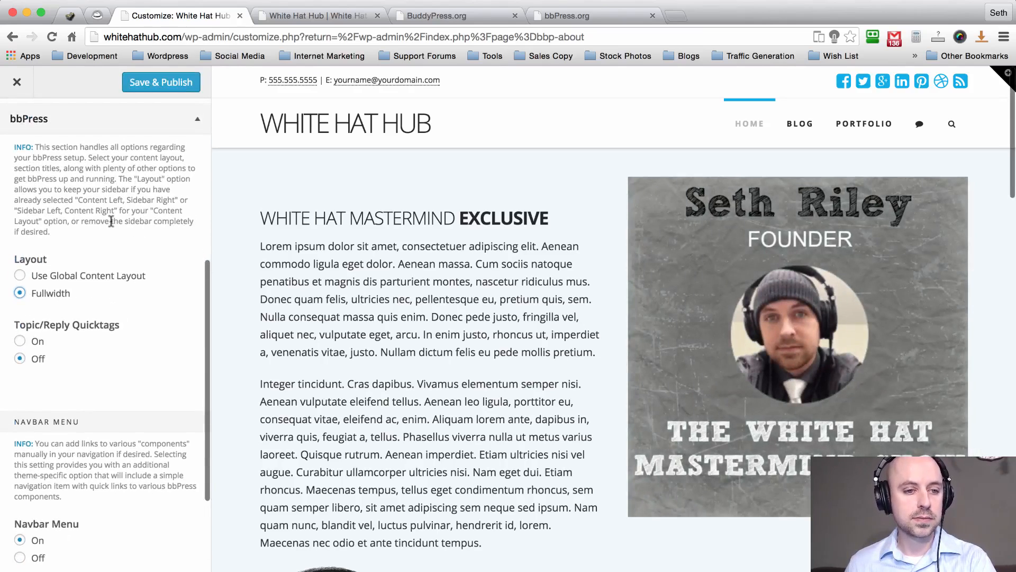
scroll(111, 222, up, 1)
scroll(111, 221, down, 1)
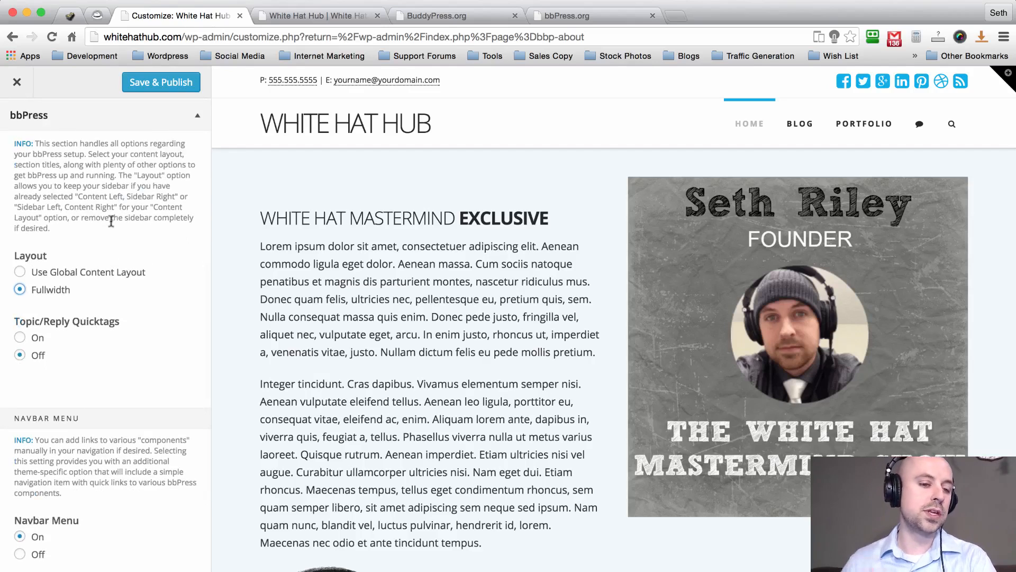
Turn on Topic/Reply Quicktags for bbPress and publish the customizer changes.
click(19, 338)
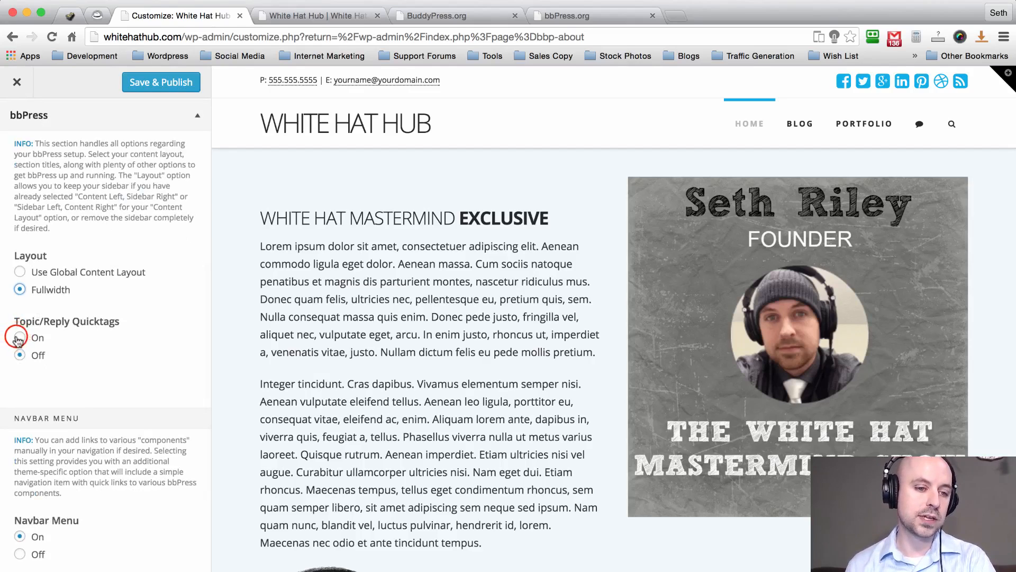
scroll(145, 185, down, 4)
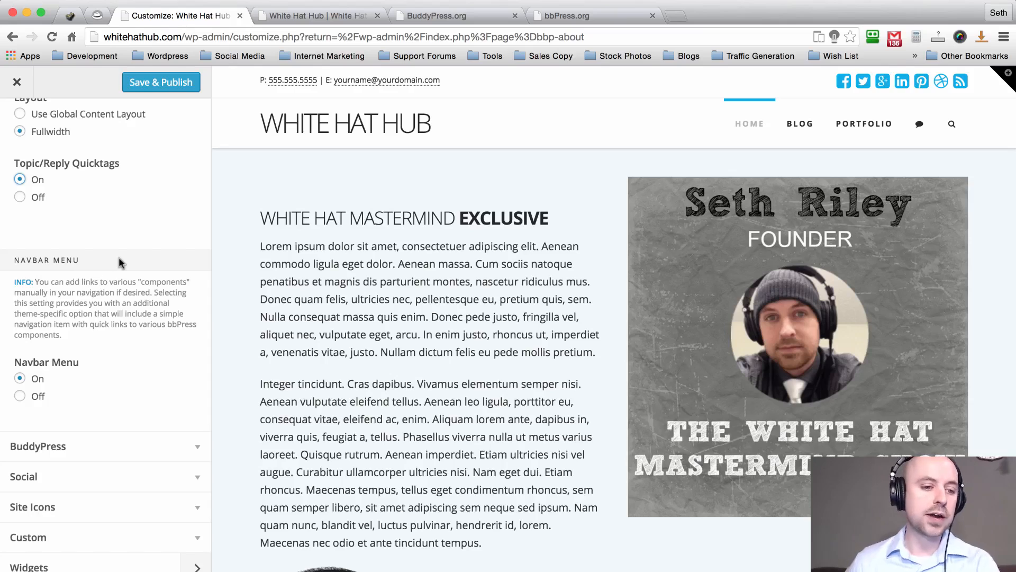
click(161, 84)
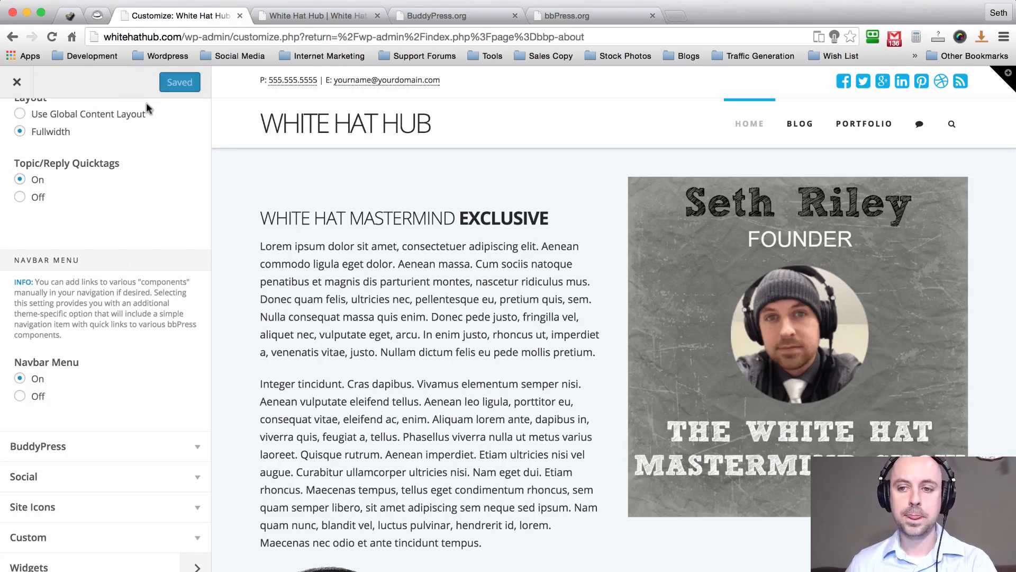
Set the BuddyPress layout to Fullwidth in the theme customizer.
click(192, 447)
scroll(148, 309, up, 6)
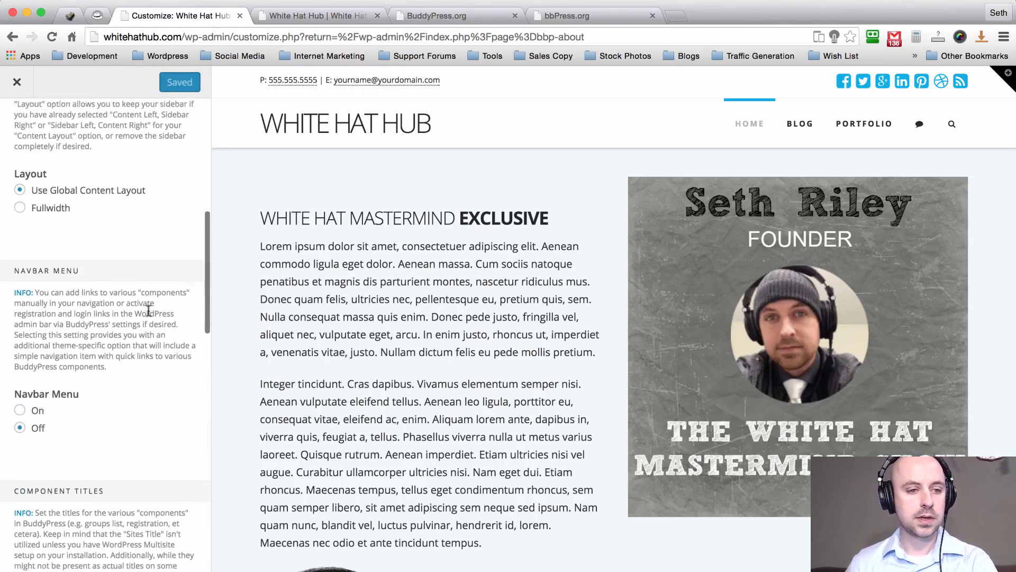
scroll(149, 311, down, 2)
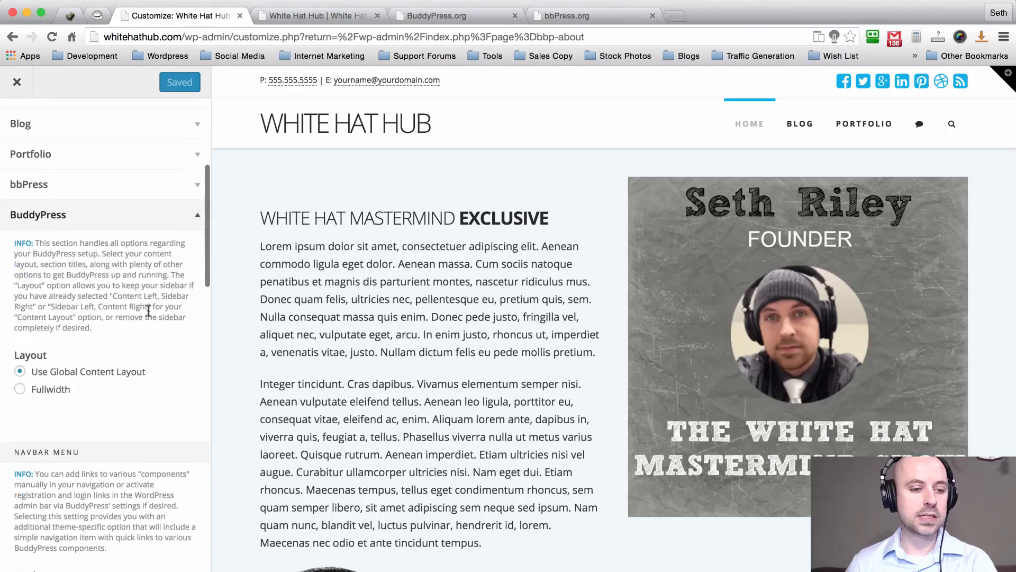
click(20, 387)
Turn on the BuddyPress Navbar Menu in the theme customizer.
scroll(106, 304, down, 8)
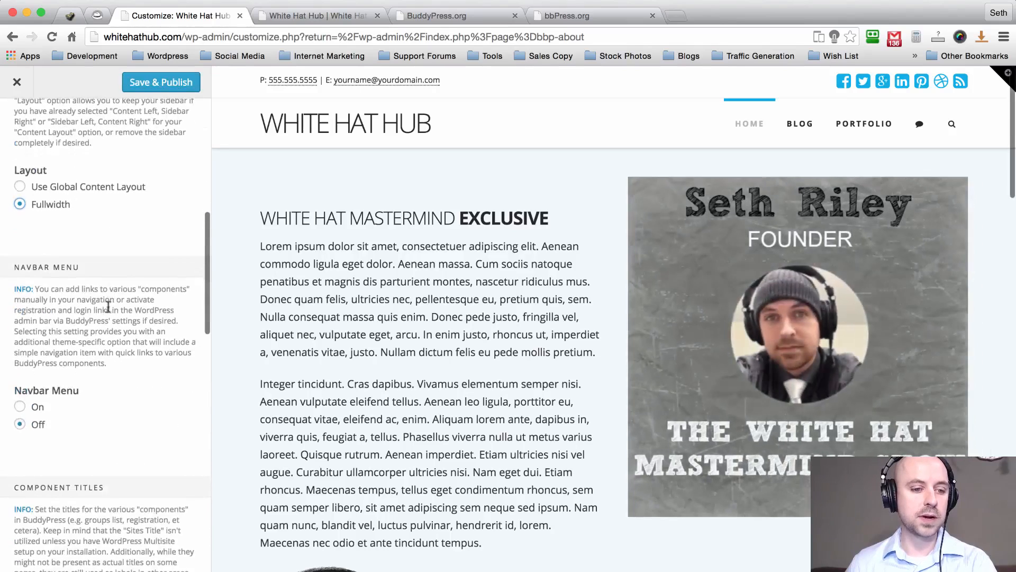
scroll(108, 310, down, 3)
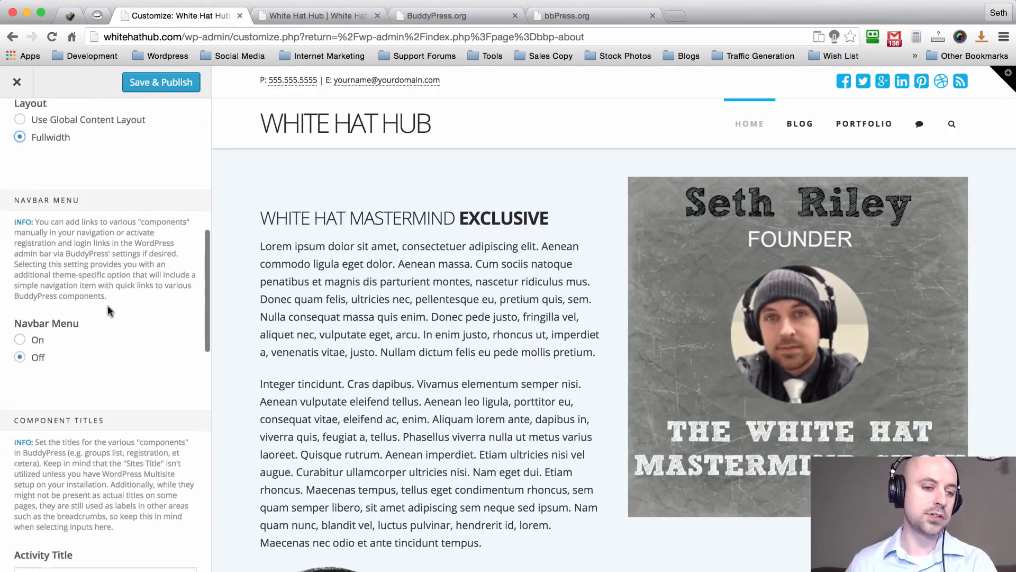
scroll(109, 311, down, 1)
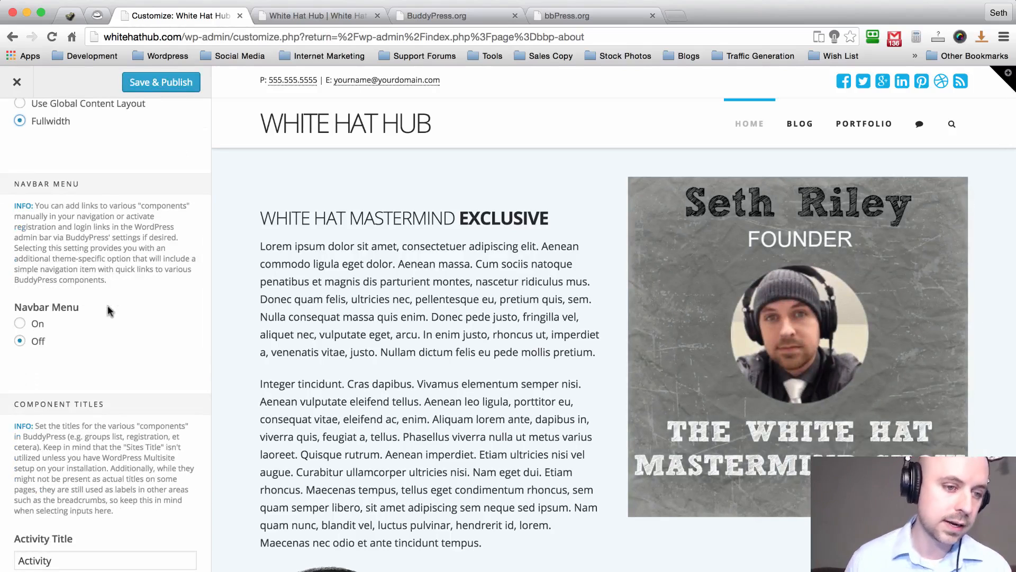
scroll(108, 311, up, 3)
scroll(107, 249, down, 2)
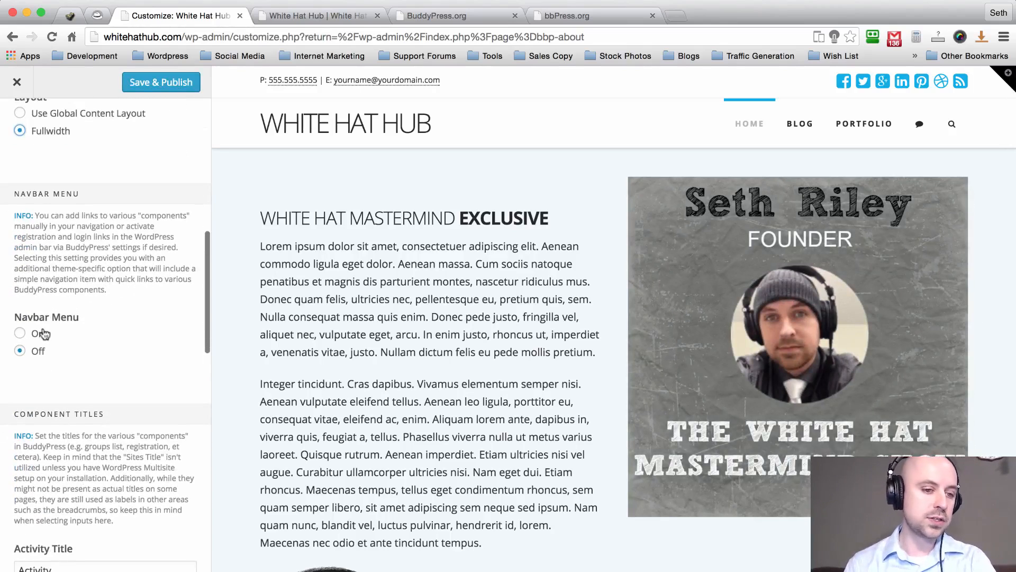
click(20, 334)
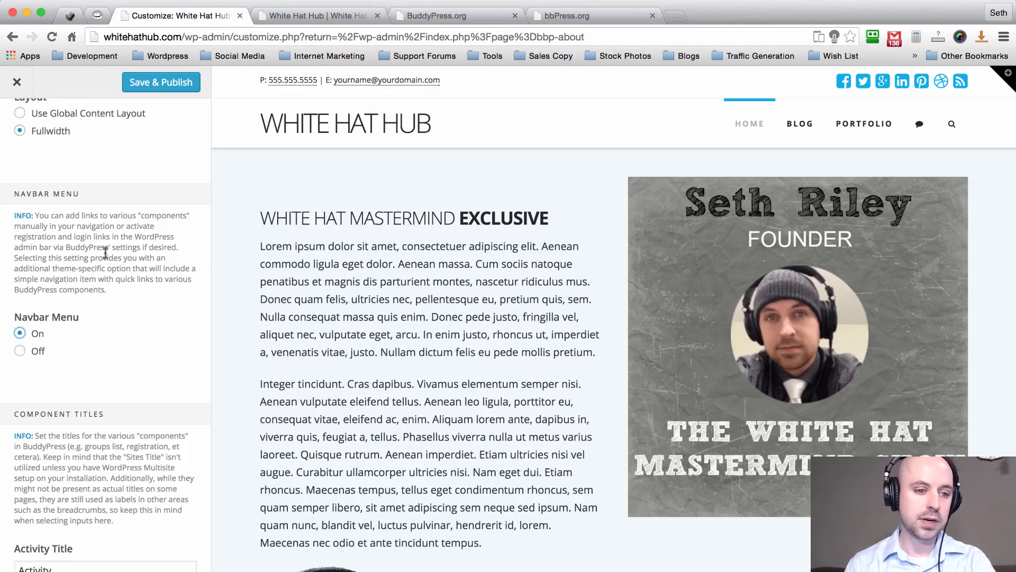
Preview the site's new navigation menus, the Forums page and the member profile page with its activity sections.
mouse_move(919, 132)
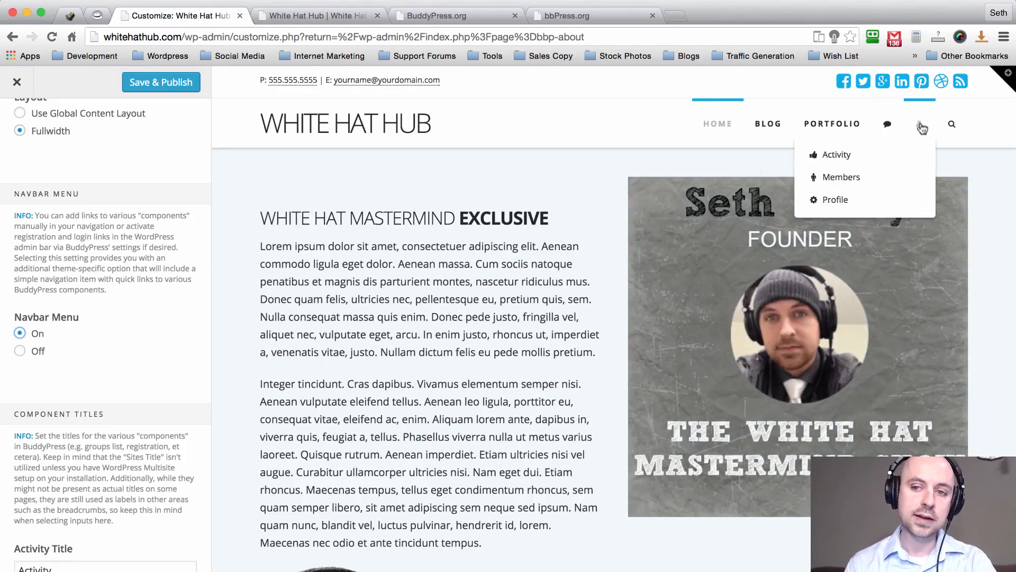
click(890, 125)
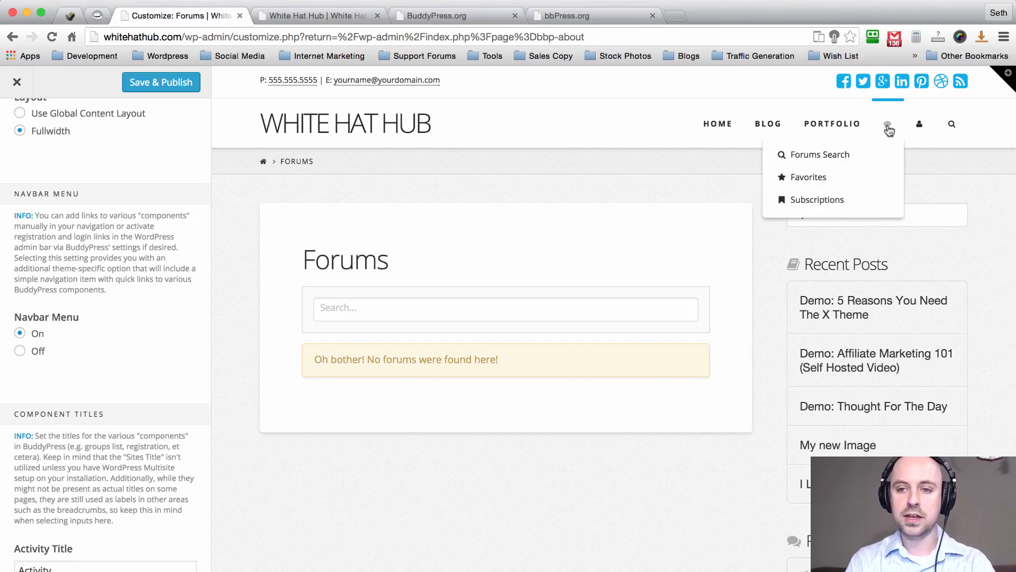
mouse_move(920, 128)
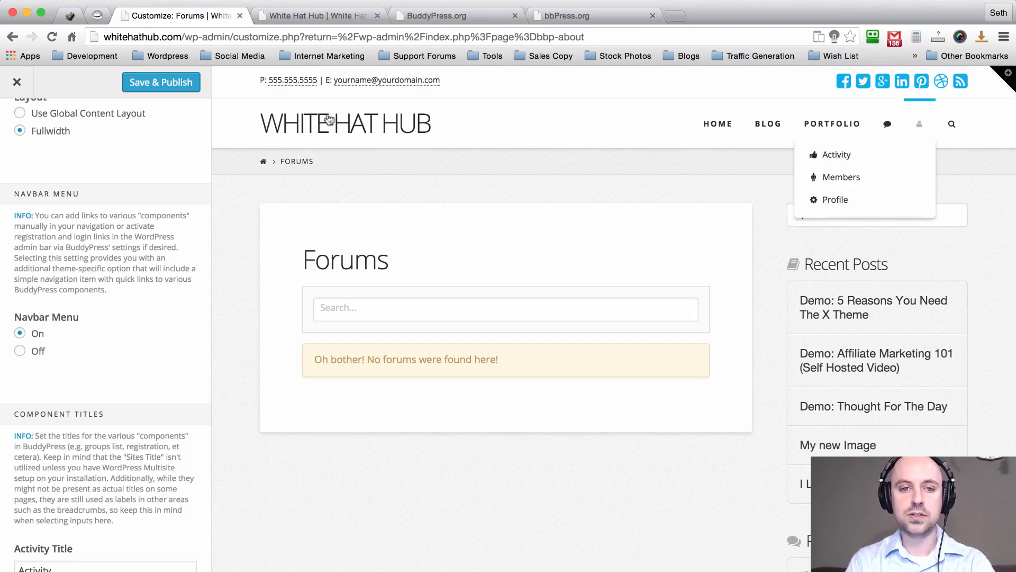
scroll(239, 207, down, 2)
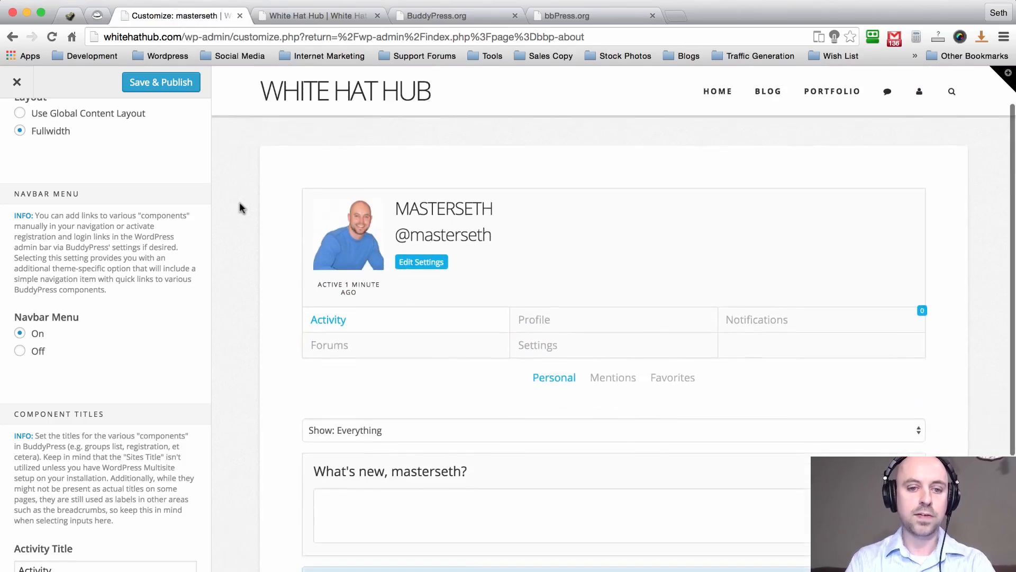
scroll(239, 207, up, 2)
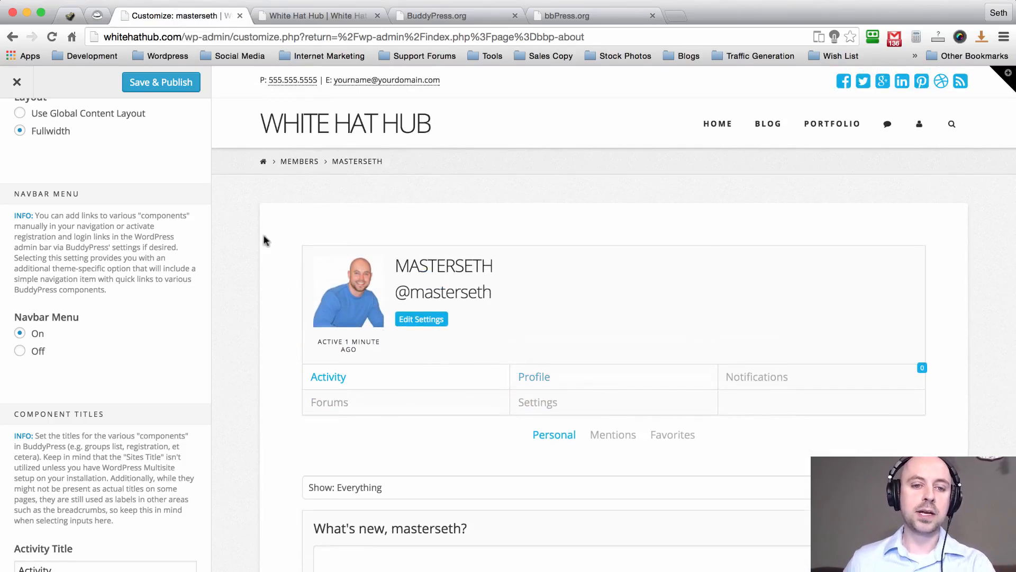
scroll(637, 209, down, 5)
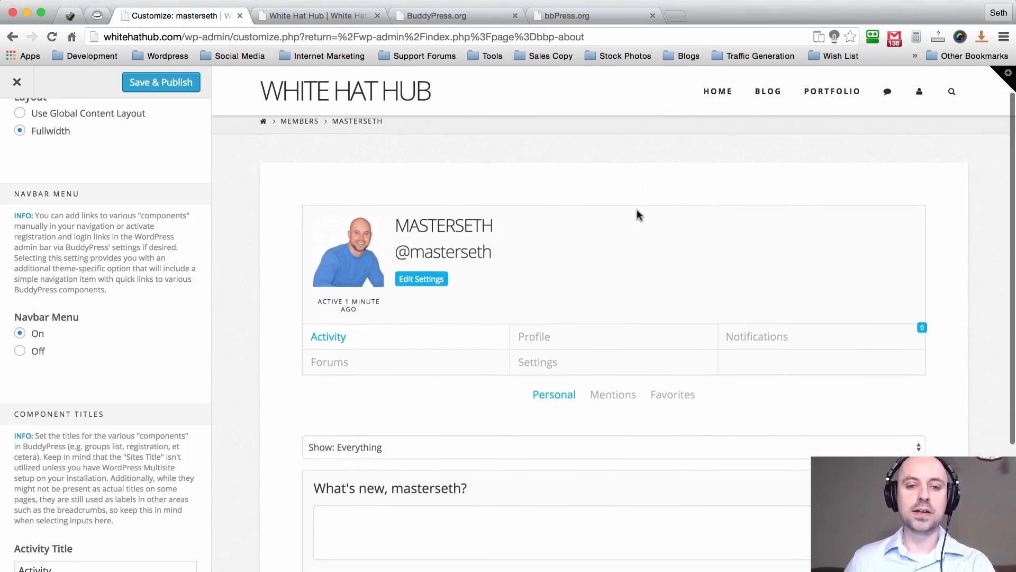
scroll(546, 223, up, 5)
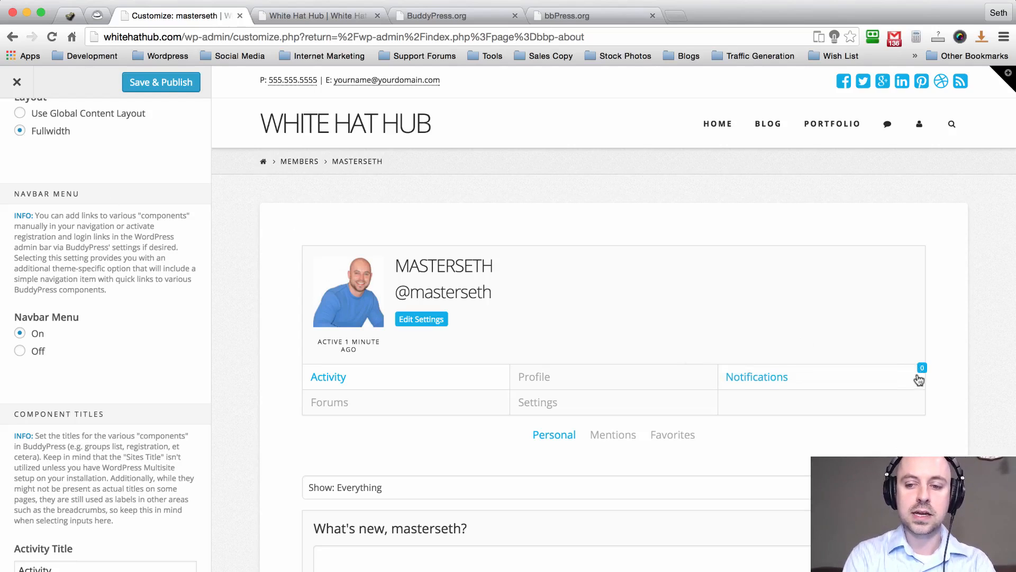
Preview the site-wide Activity page alongside the BuddyPress component title settings.
scroll(129, 253, down, 6)
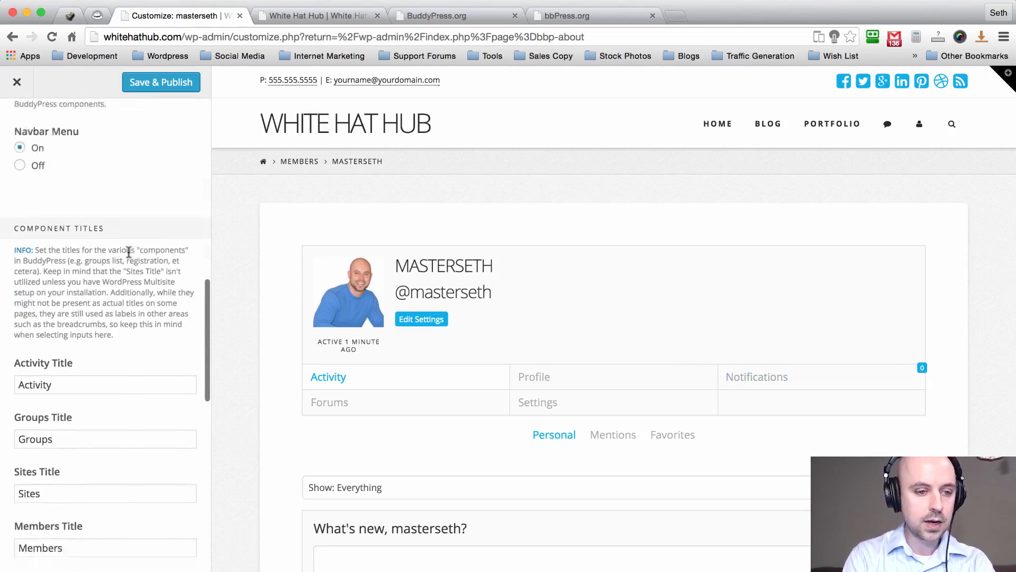
scroll(128, 254, up, 1)
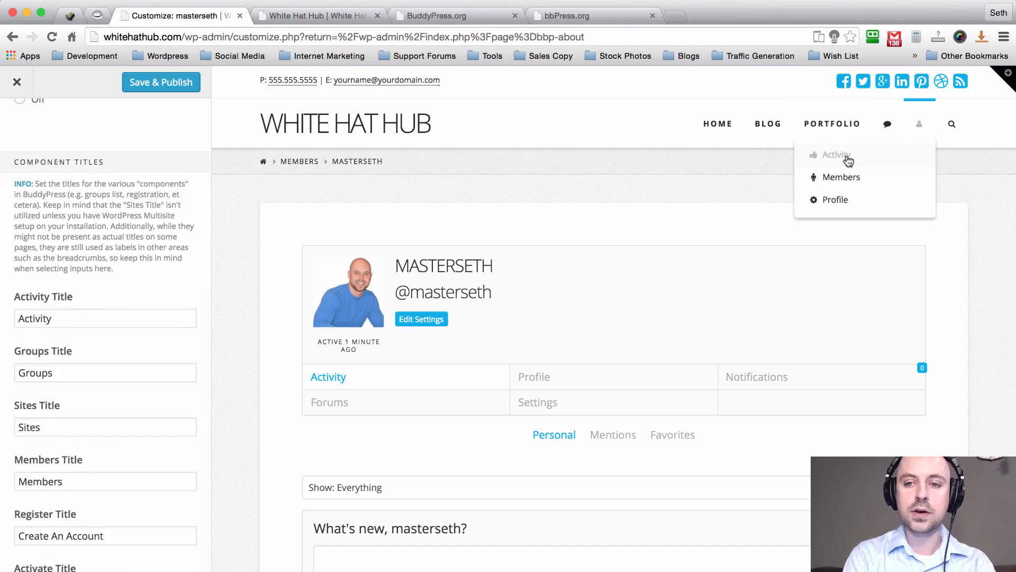
click(847, 156)
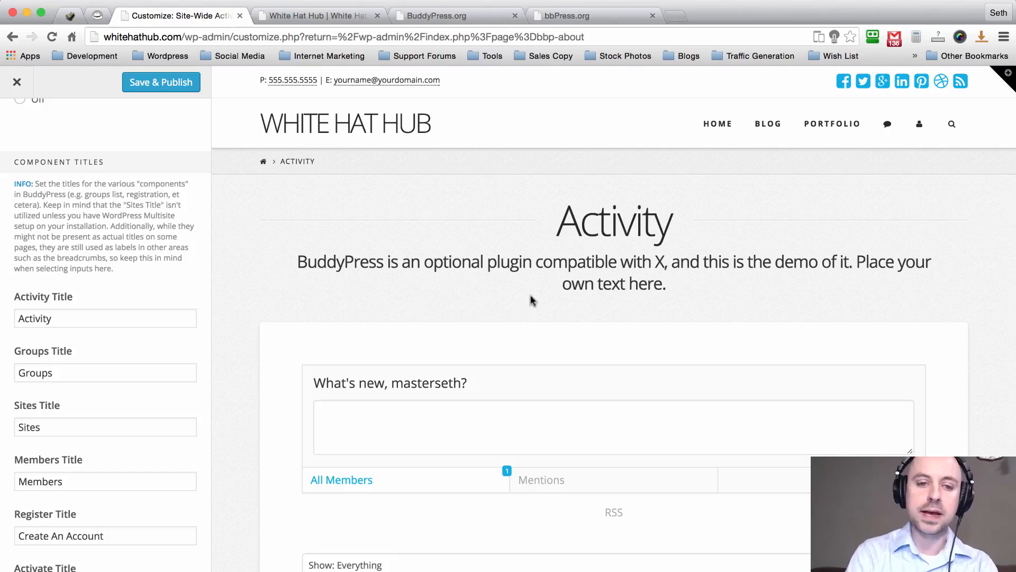
scroll(236, 285, down, 1)
scroll(236, 286, up, 1)
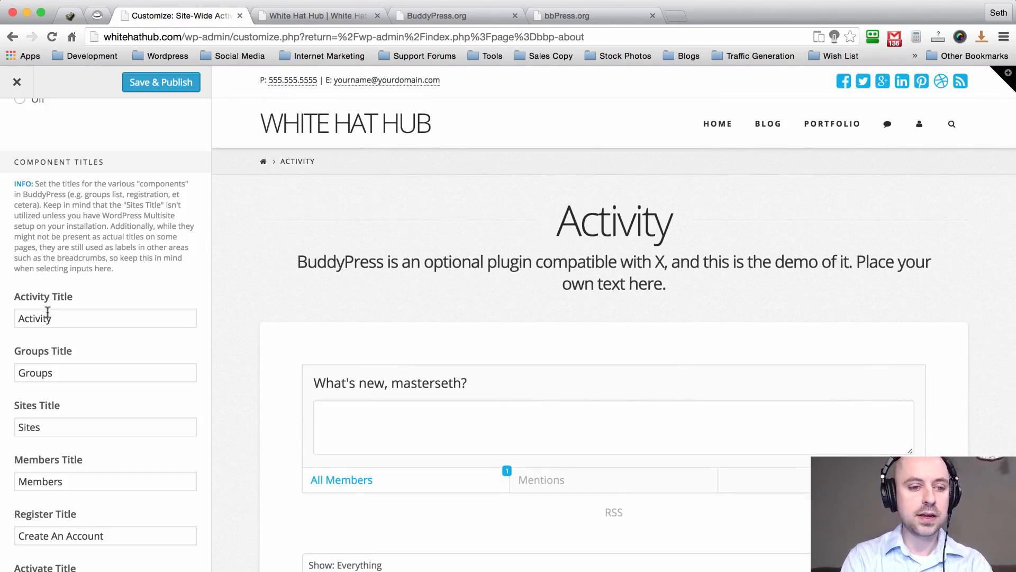
Review the BuddyPress component title and subtitle fields in the theme customizer, from Activity through Activate.
double_click(69, 319)
scroll(107, 277, down, 5)
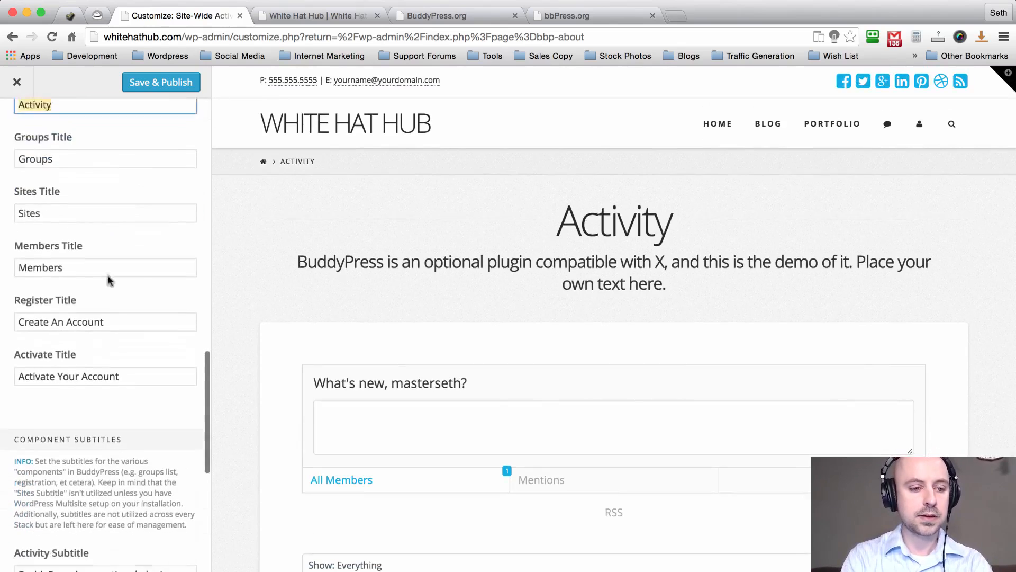
scroll(109, 279, down, 8)
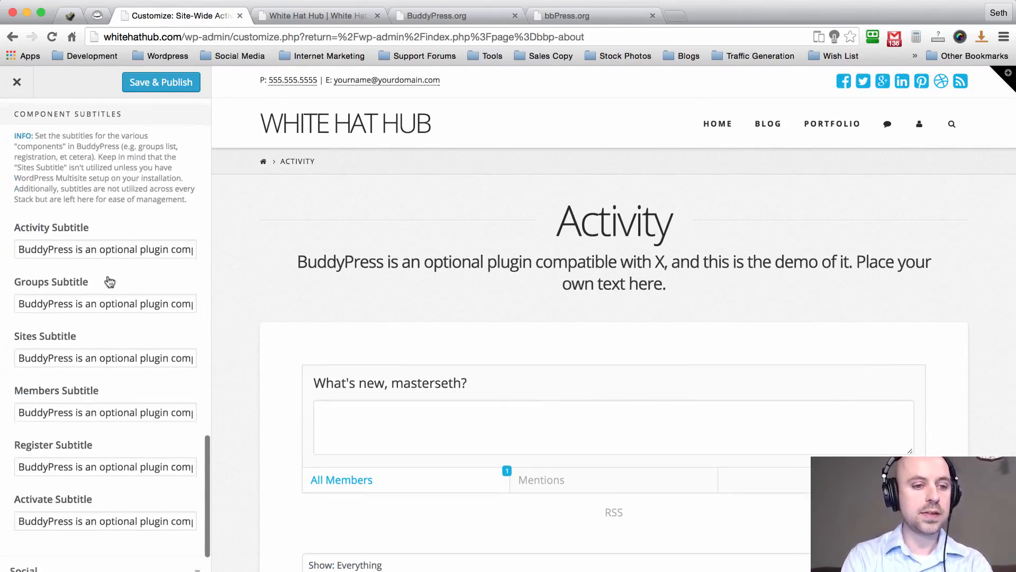
scroll(110, 281, down, 3)
scroll(108, 279, up, 3)
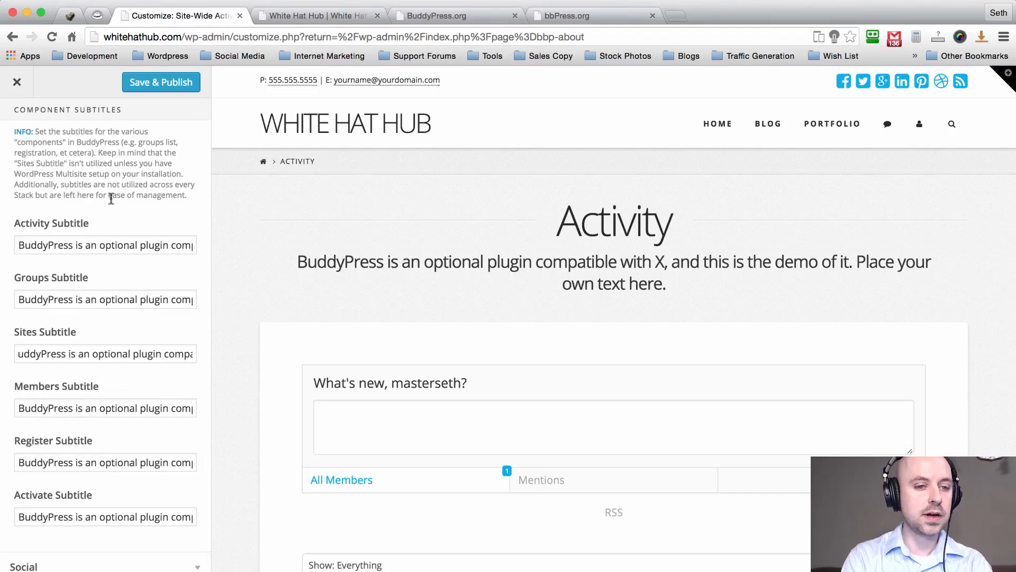
scroll(112, 195, down, 1)
scroll(115, 151, down, 1)
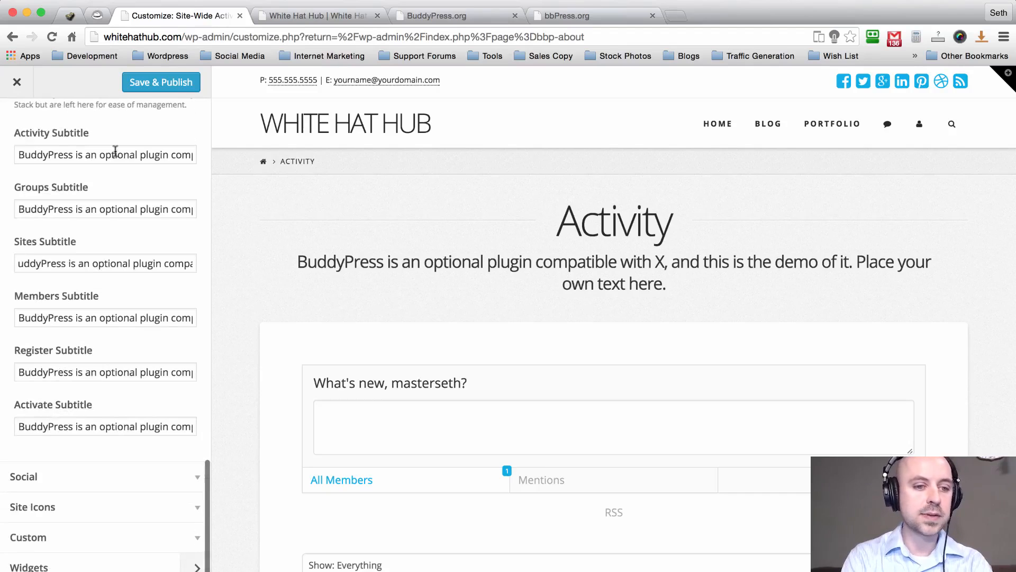
scroll(112, 254, up, 3)
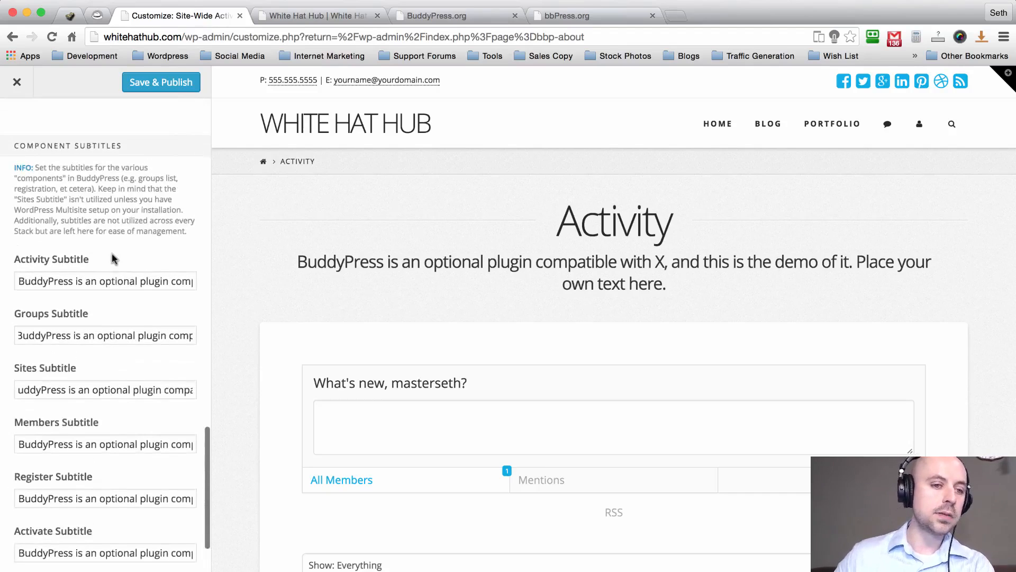
scroll(113, 254, down, 3)
scroll(113, 254, up, 5)
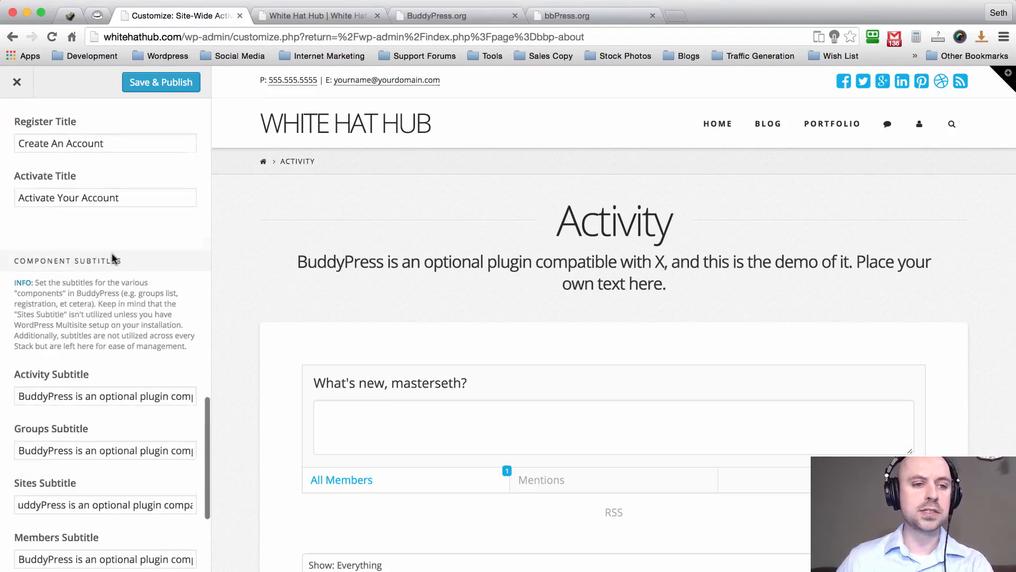
scroll(112, 258, up, 5)
double_click(111, 188)
scroll(111, 212, up, 1)
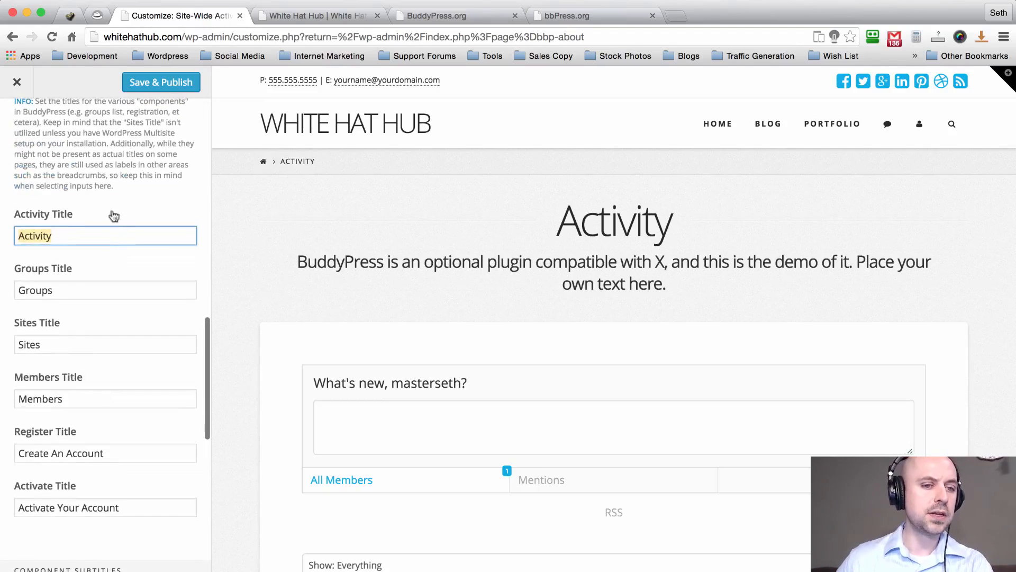
scroll(112, 209, down, 11)
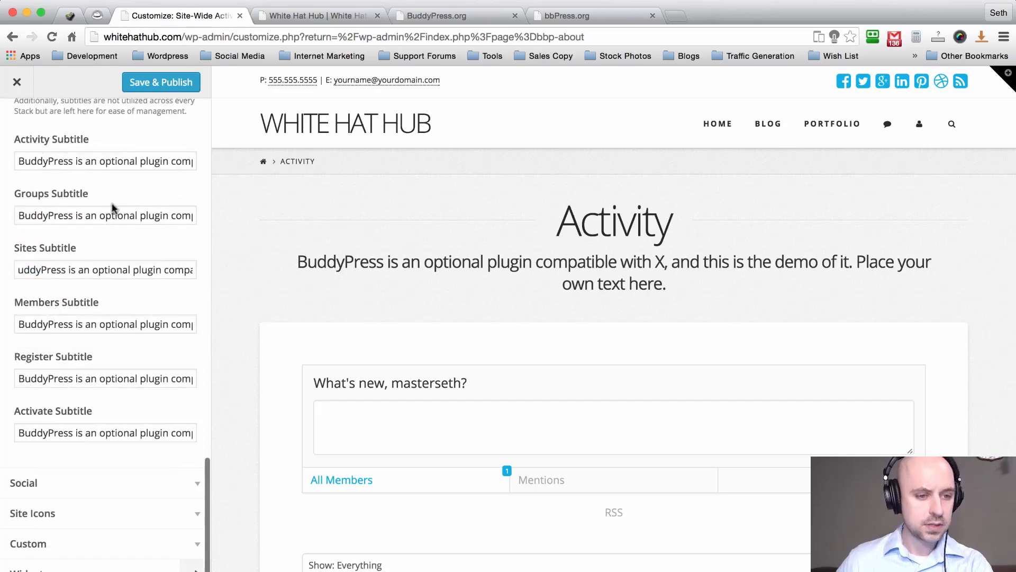
Publish the customizer changes and reload the live White Hat Hub homepage.
click(152, 84)
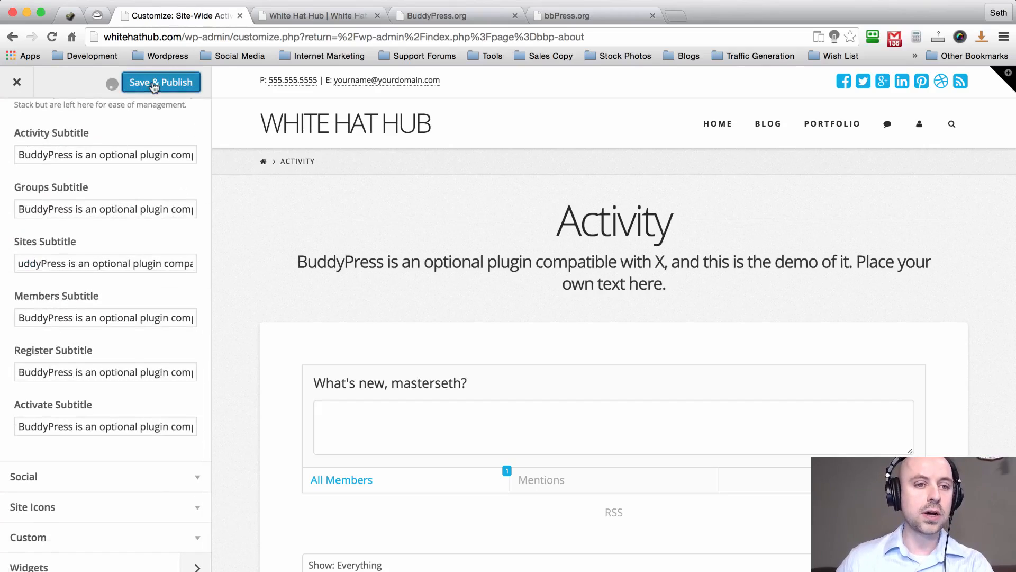
click(334, 10)
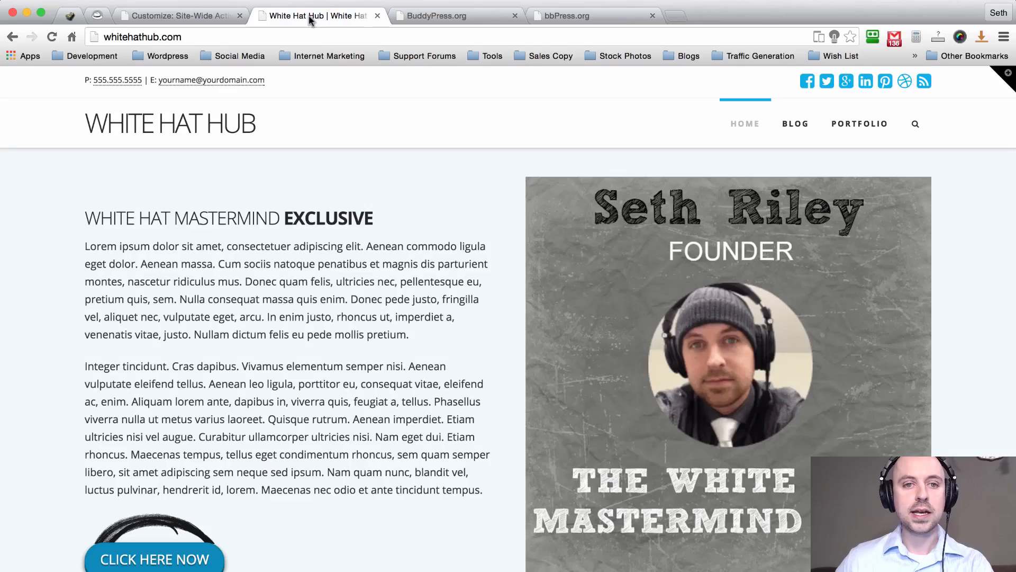
click(507, 197)
click(507, 198)
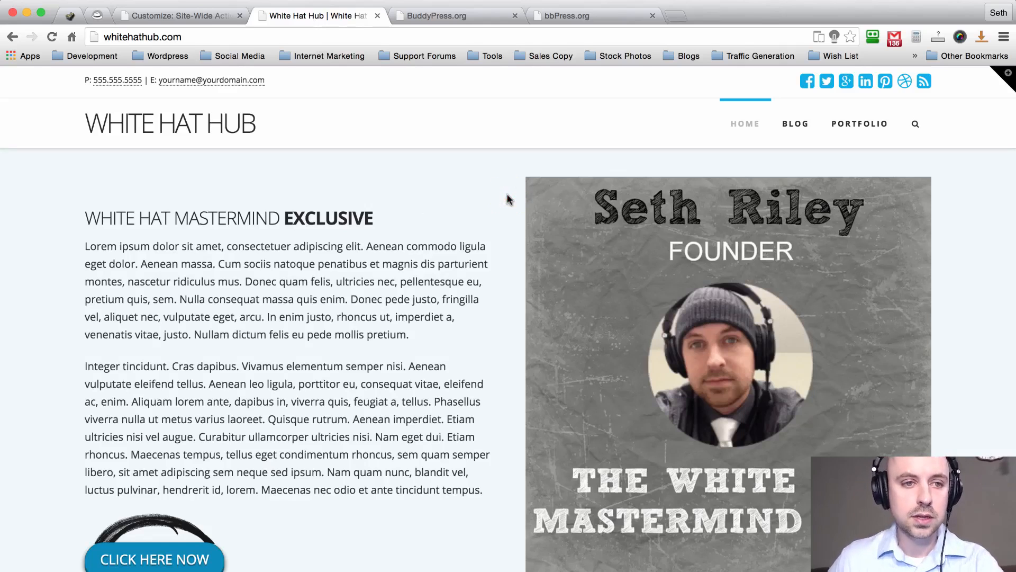
key(super+r)
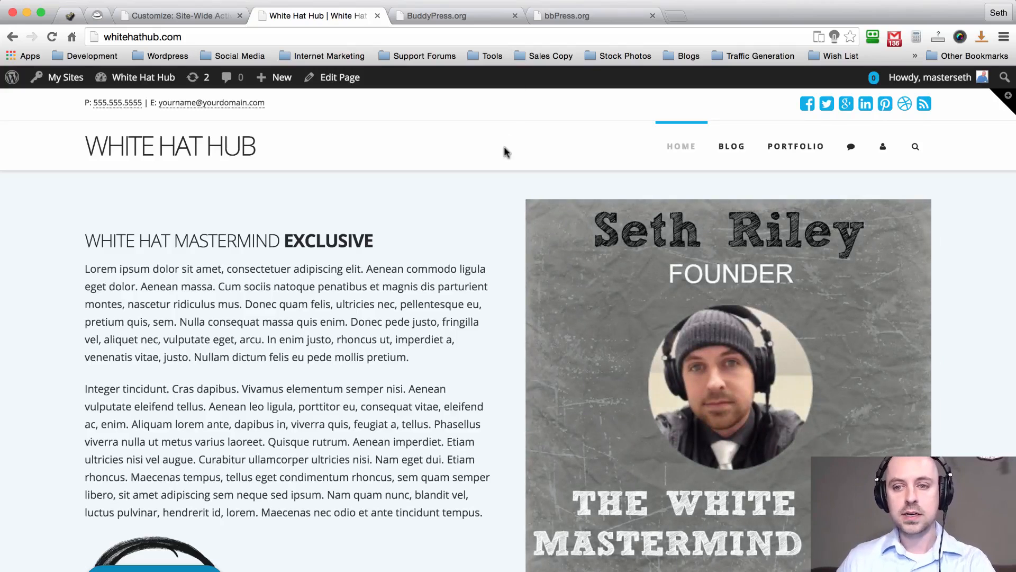
Check the forum and member navigation menus on the live site, viewing the Forums page and the member profile page.
click(851, 148)
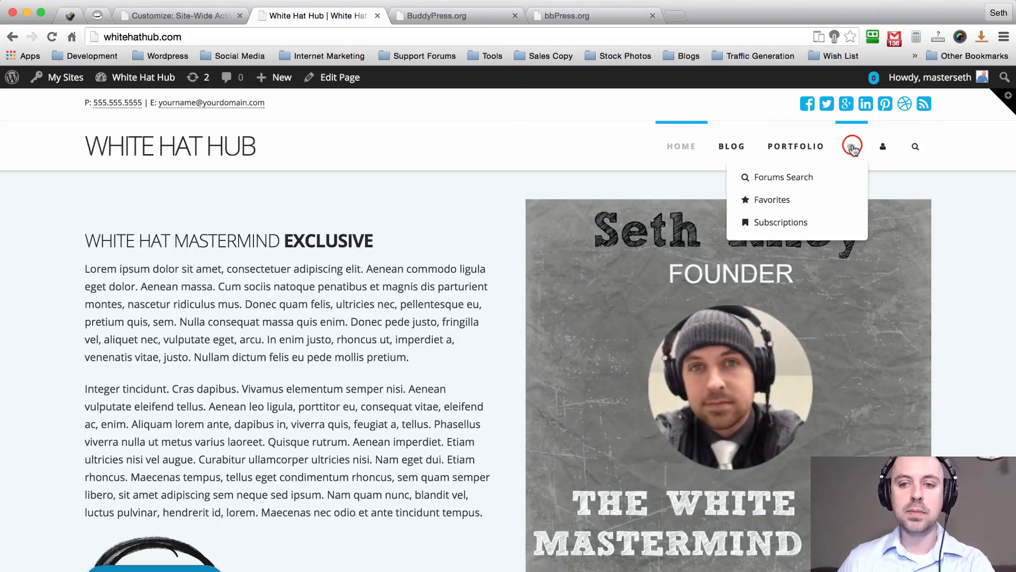
click(853, 149)
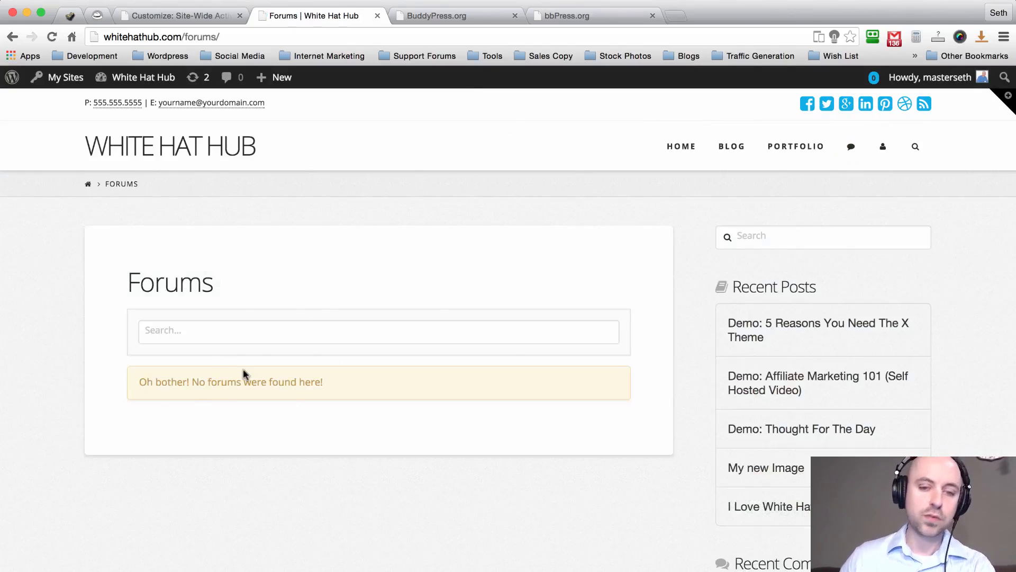
click(884, 147)
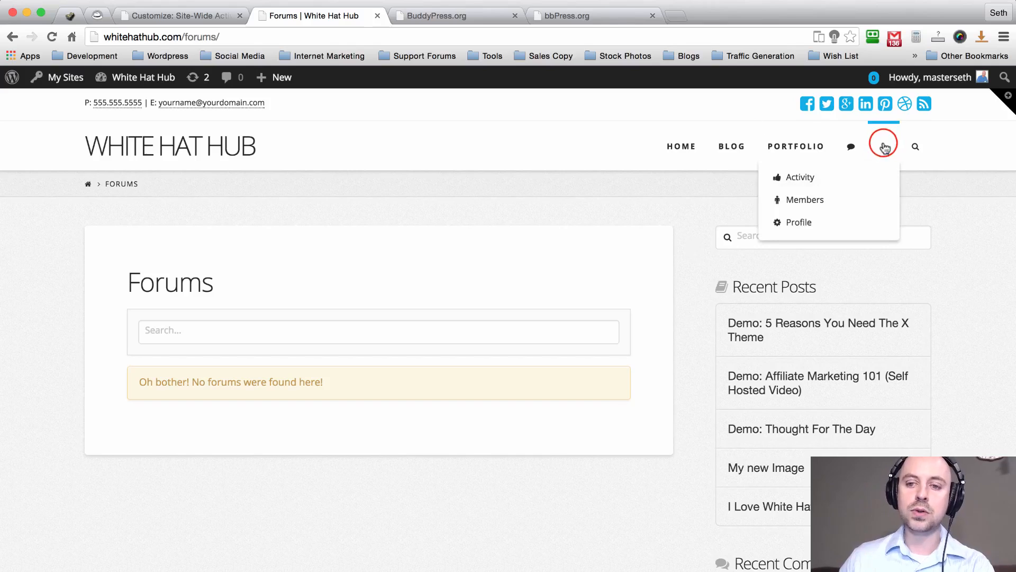
click(884, 147)
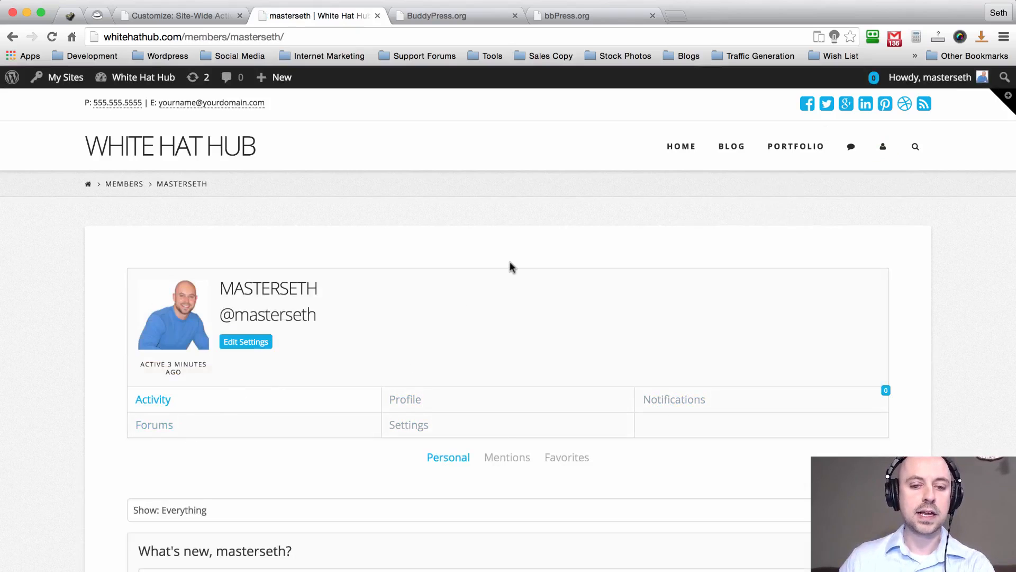
scroll(510, 261, down, 3)
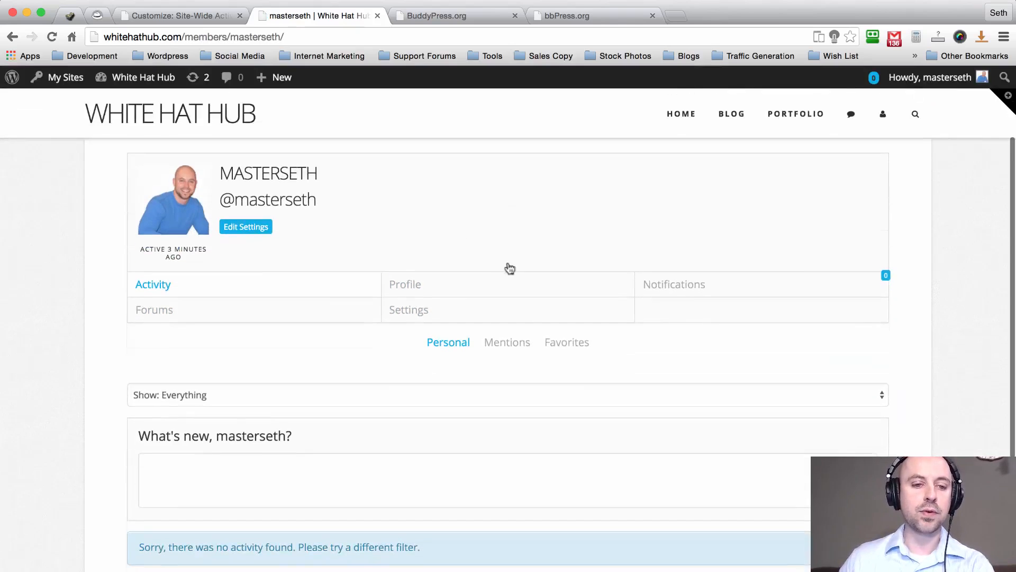
Examine the Forums section of the member profile, including its topics, replies, favorites and subscriptions, and return to the main Forums page.
click(161, 313)
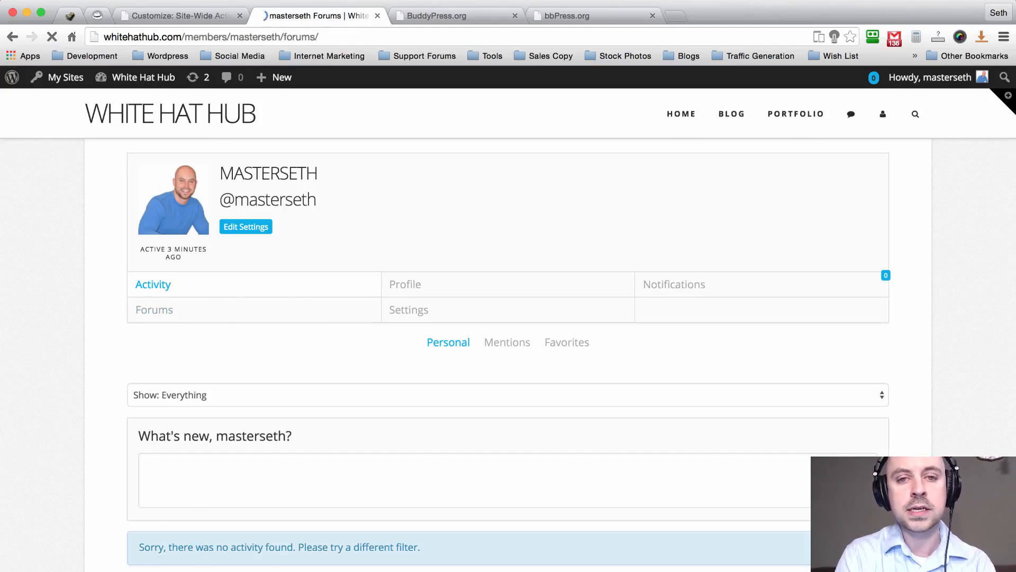
scroll(52, 245, down, 3)
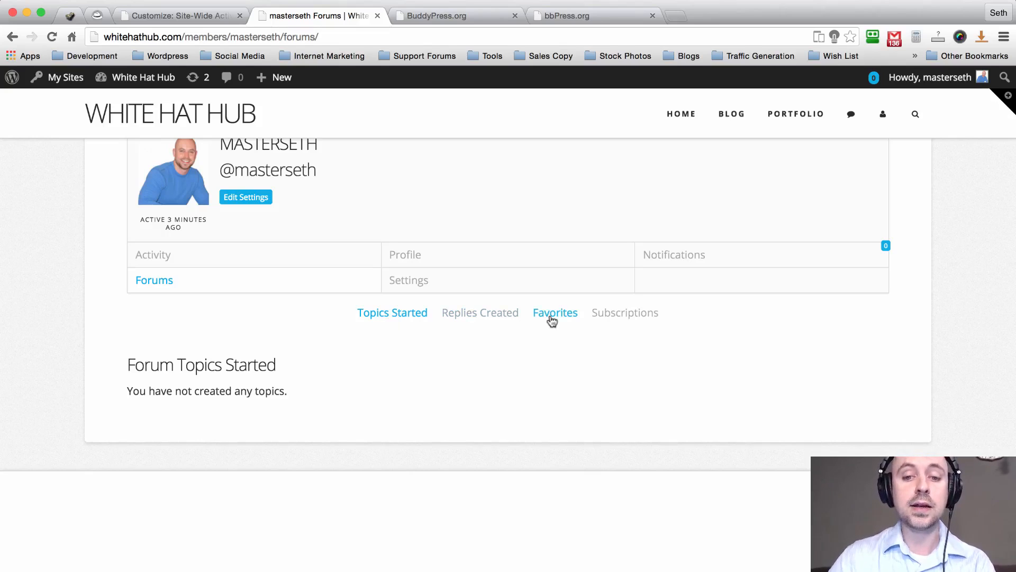
scroll(552, 320, up, 1)
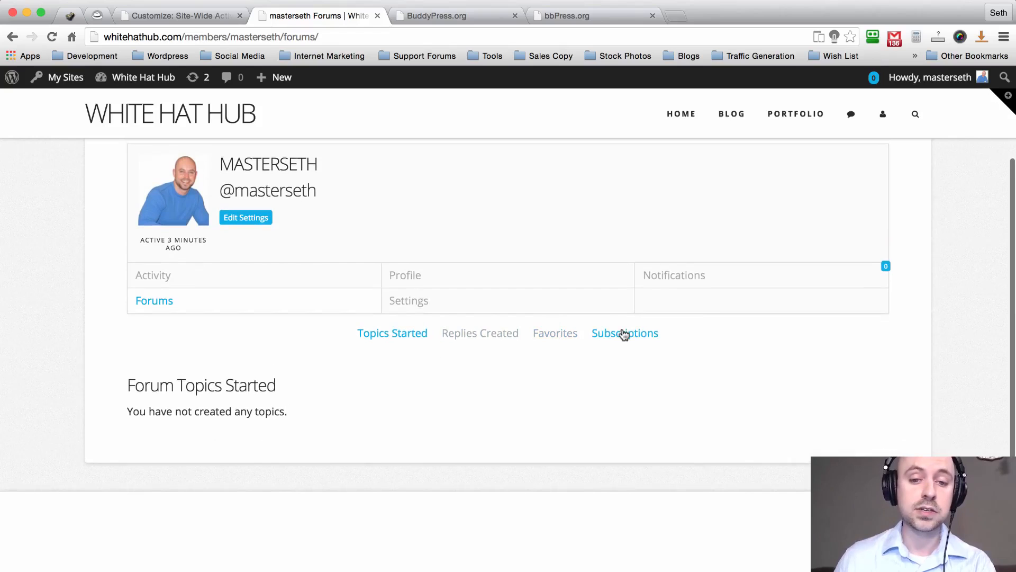
scroll(619, 335, up, 5)
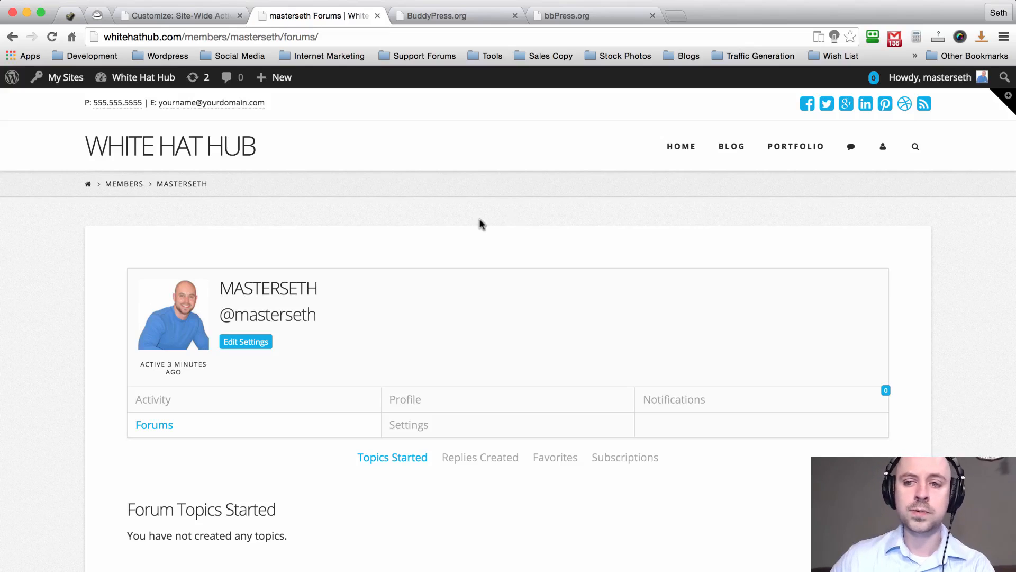
mouse_move(847, 147)
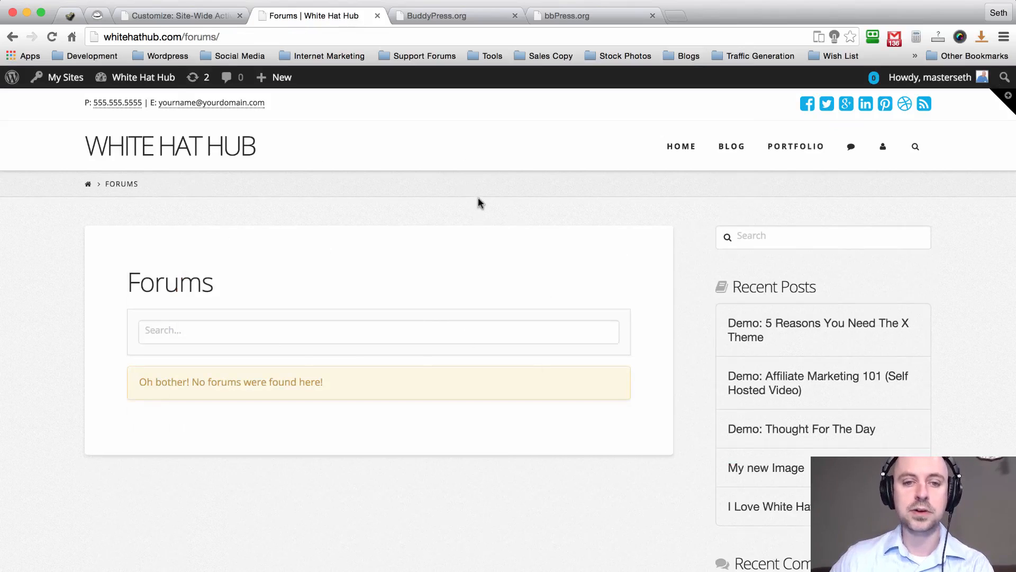
Leave the theme customizer and start a new bbPress forum in the WordPress dashboard.
click(183, 18)
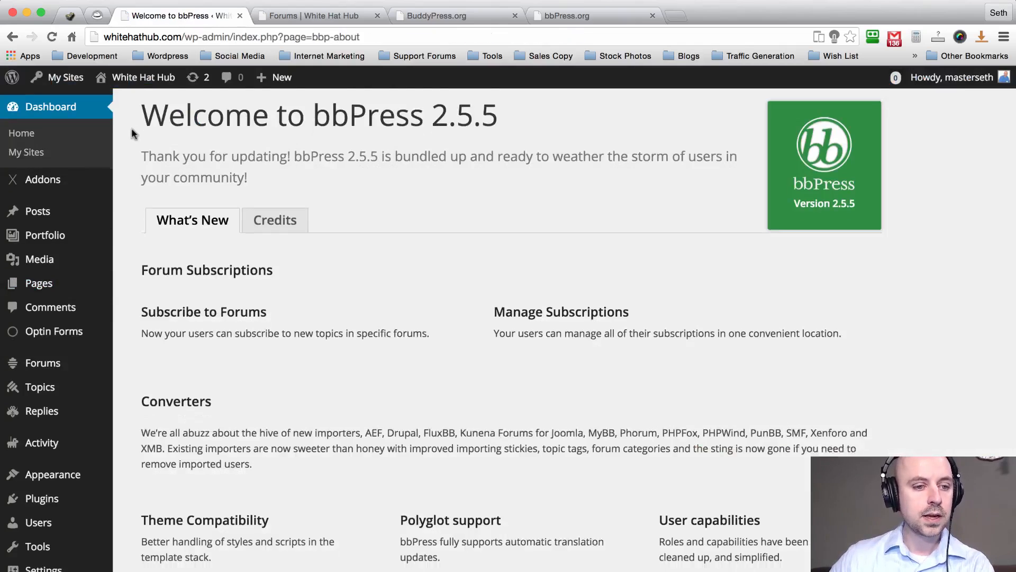
scroll(124, 153, down, 2)
mouse_move(31, 375)
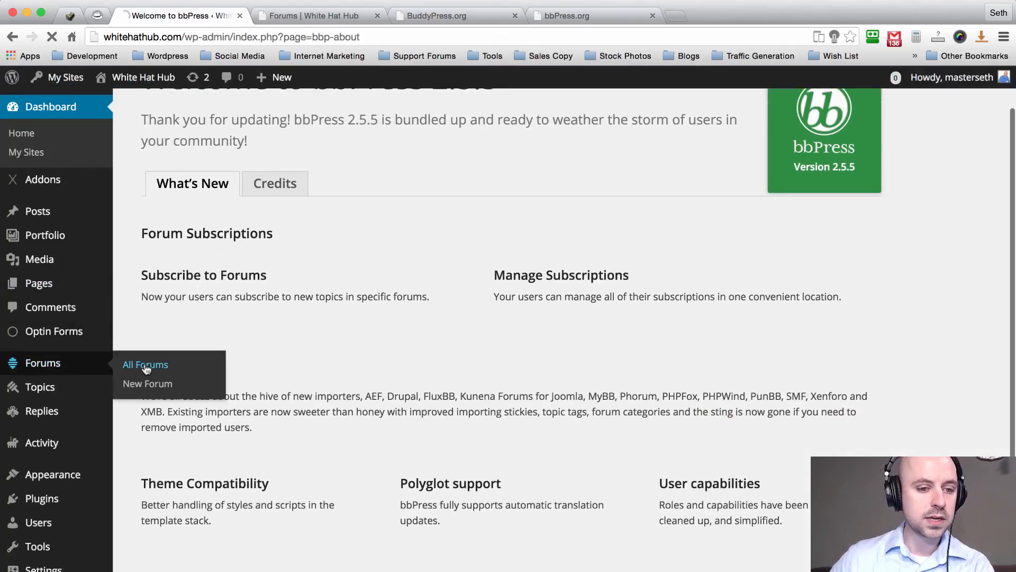
click(217, 108)
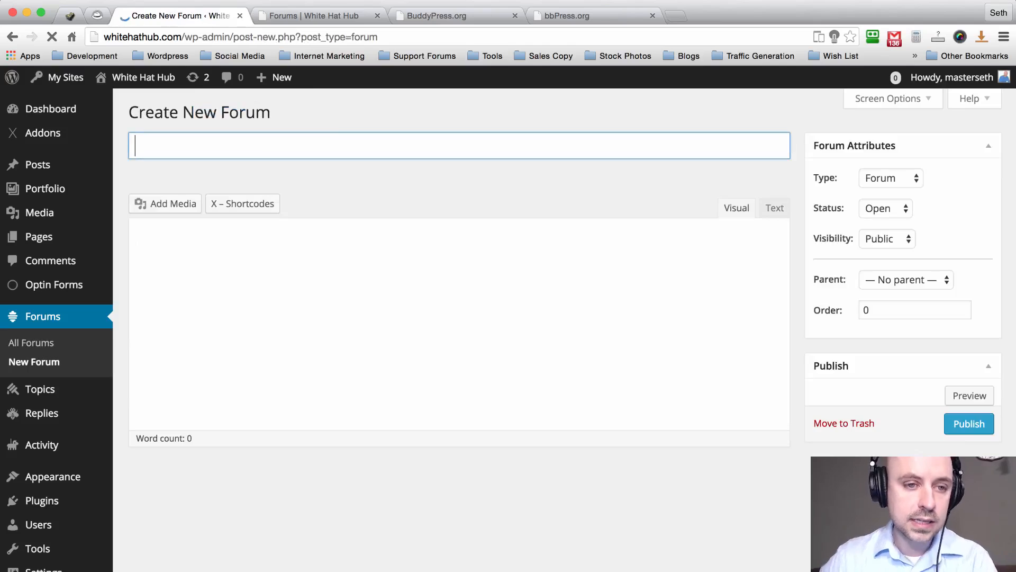
Title the new forum "White Hat Mastermind Main Forum" and place the cursor in its description area.
text(White )
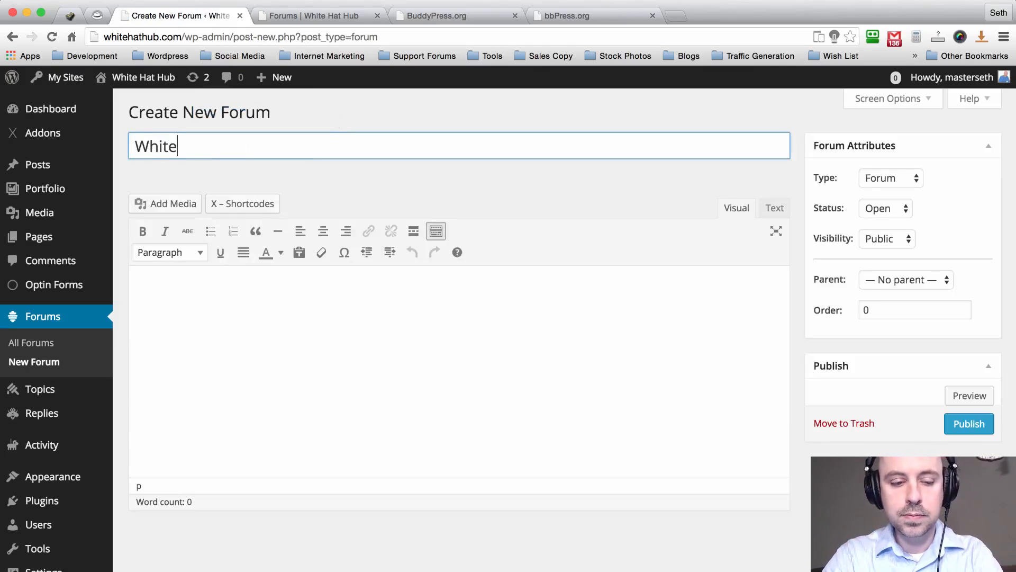
text(Hat Mas)
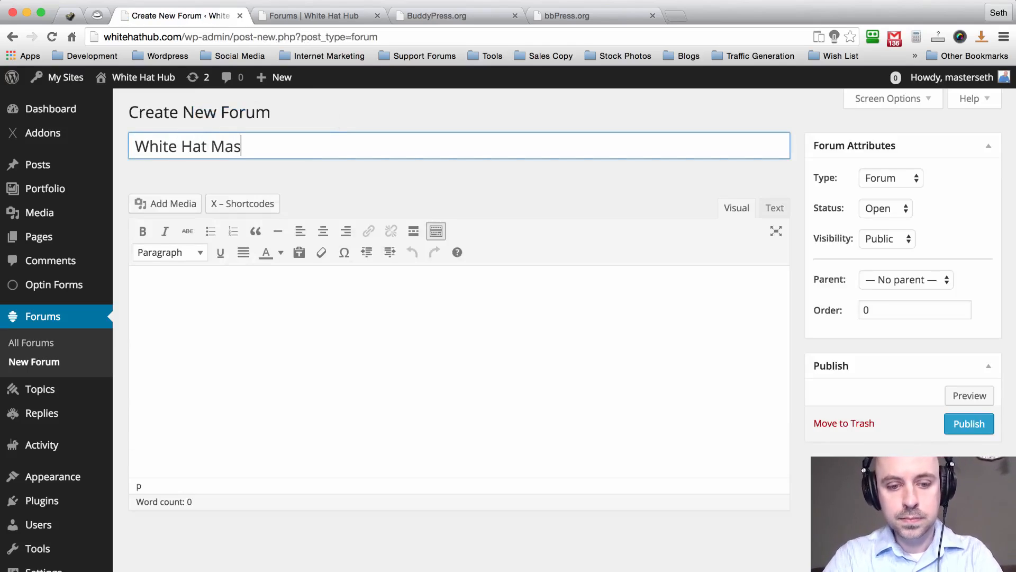
text(termi)
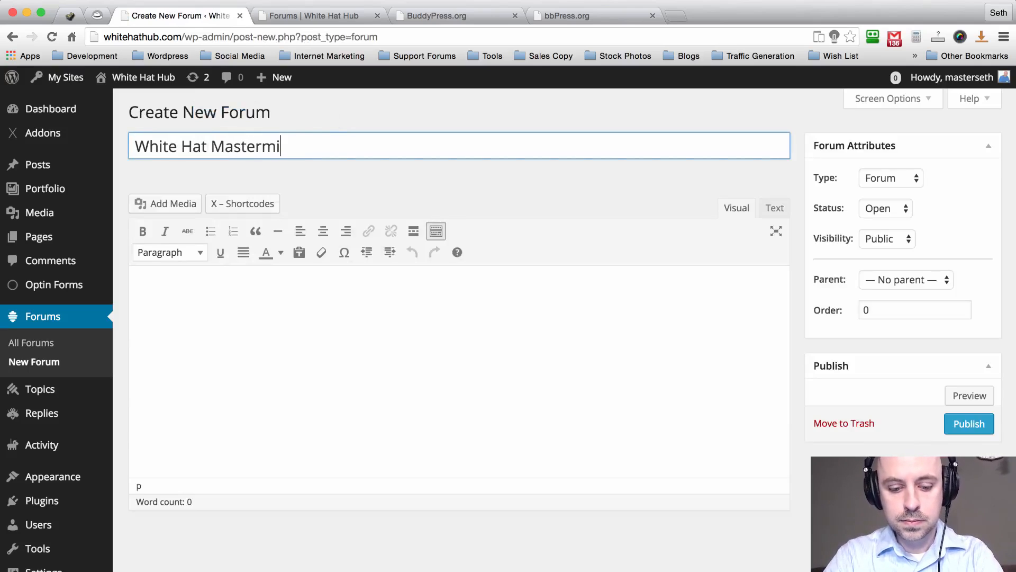
text(nd M)
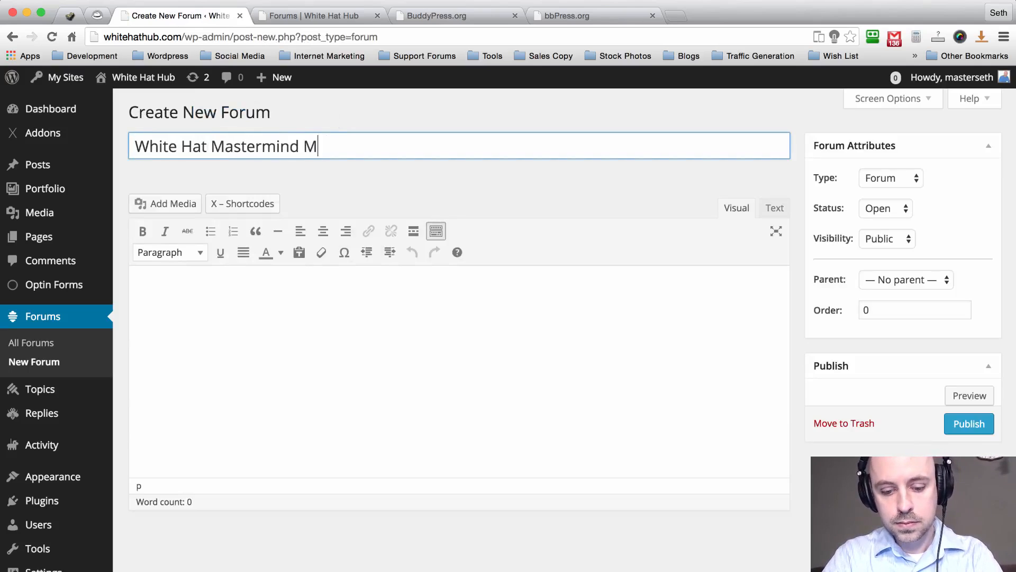
text(ain Forum)
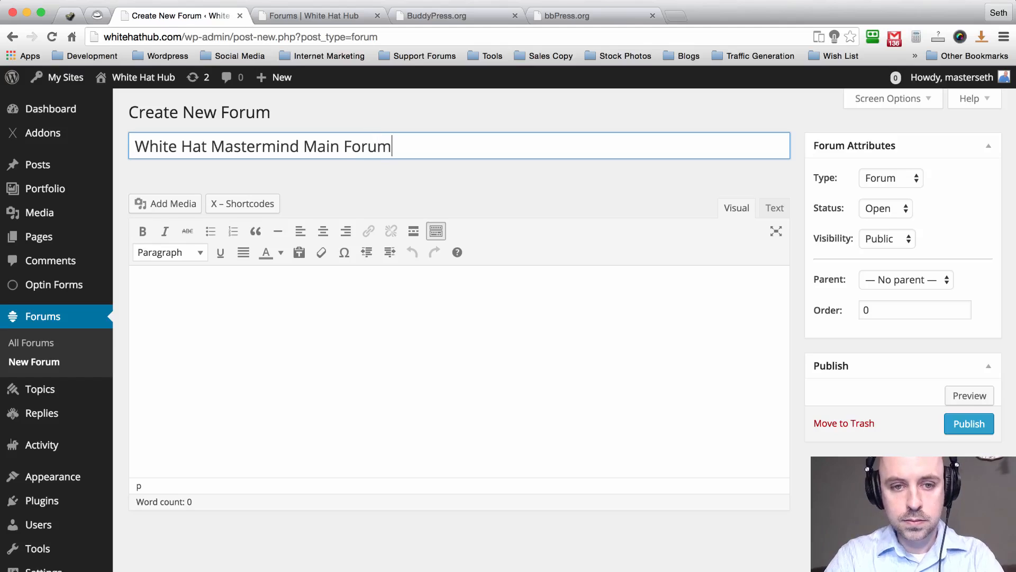
click(409, 343)
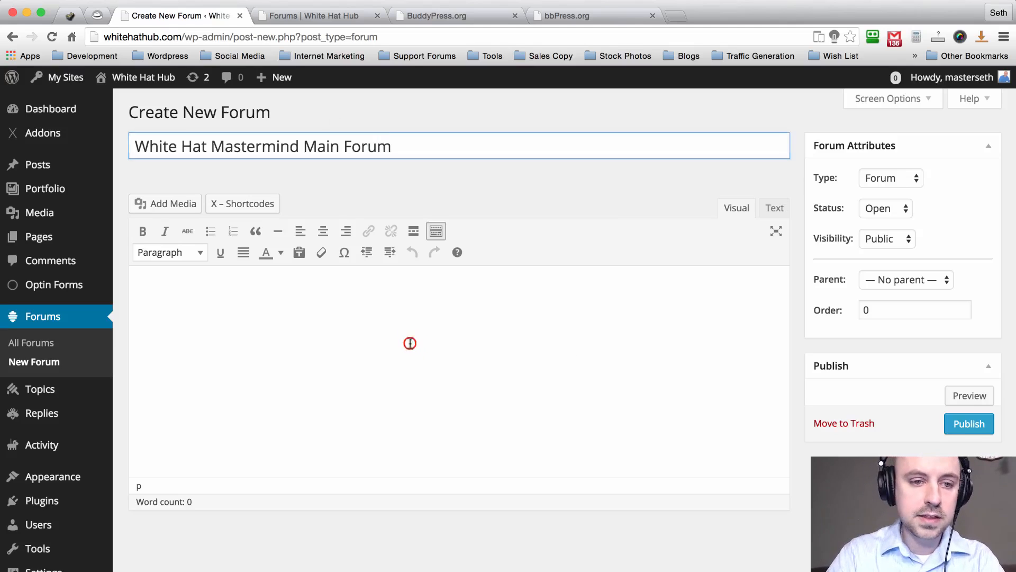
Search the web for dummy text in a new browser tab and open the Blind Text Generator's Lorem ipsum page.
click(677, 15)
text(dum)
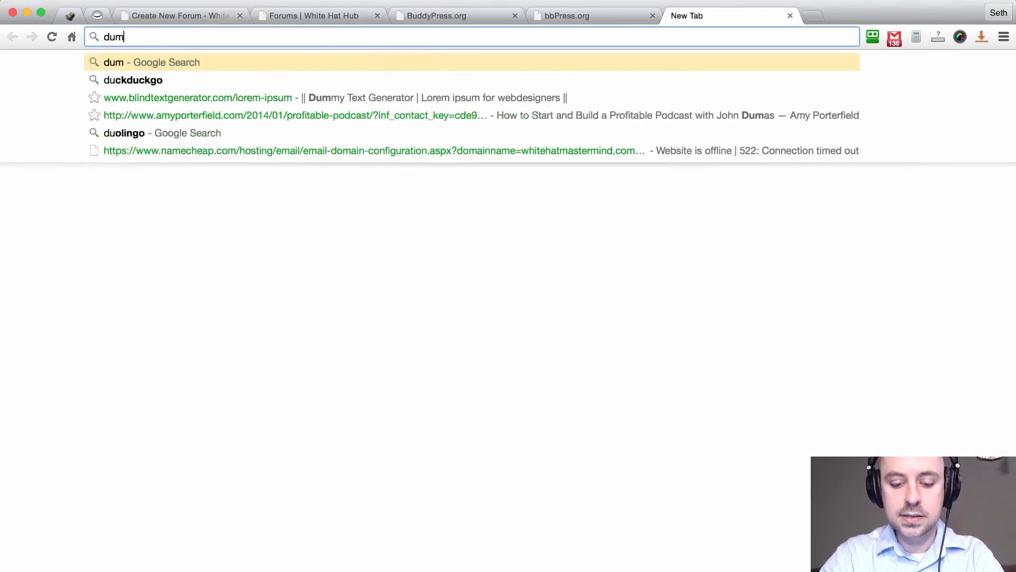
text(m text)
key(Return)
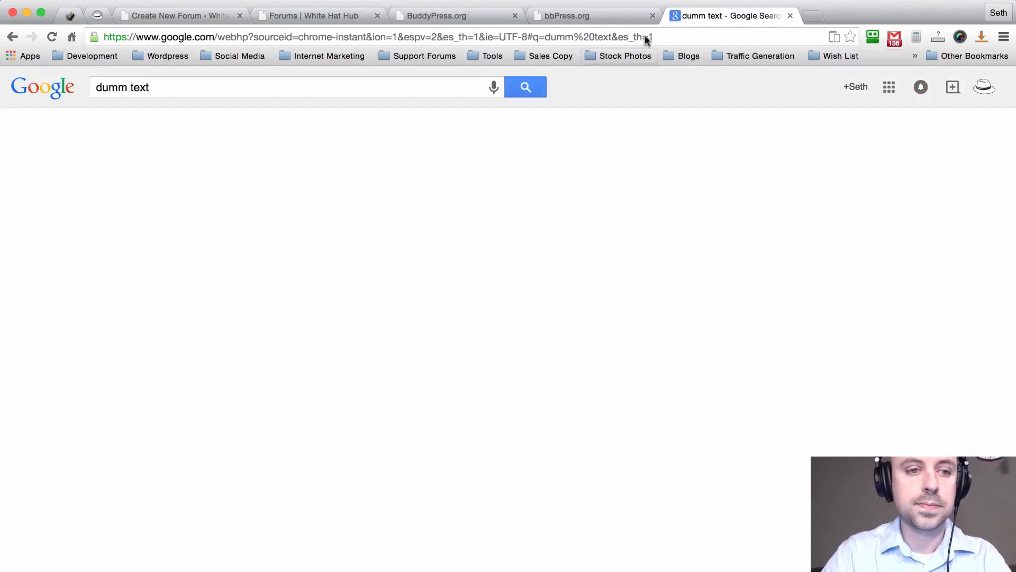
click(142, 259)
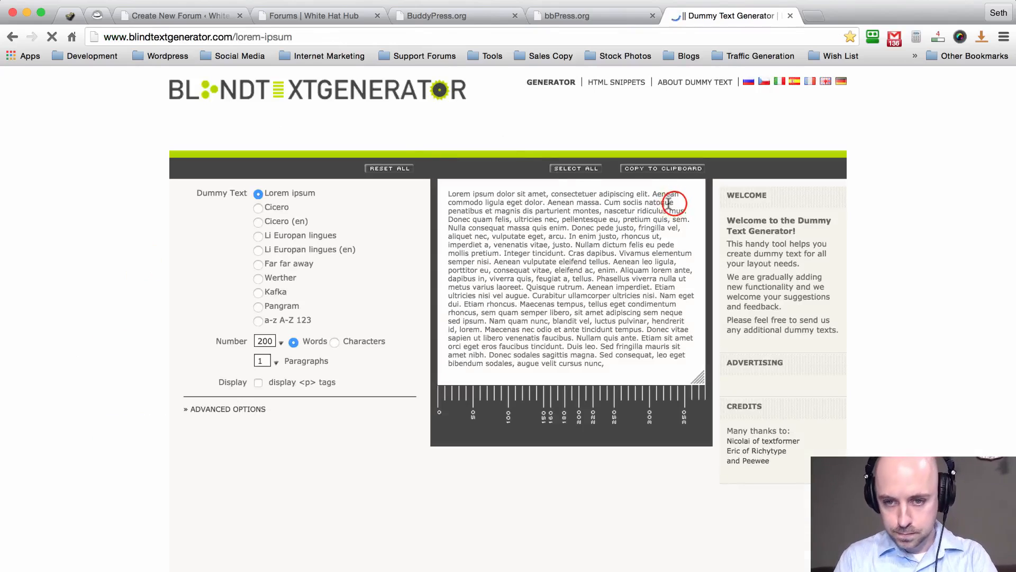
Copy the opening Lorem ipsum text through "Cum sociis natoque" and paste it as the new forum's description.
drag(675, 205, 447, 192)
key(super+c)
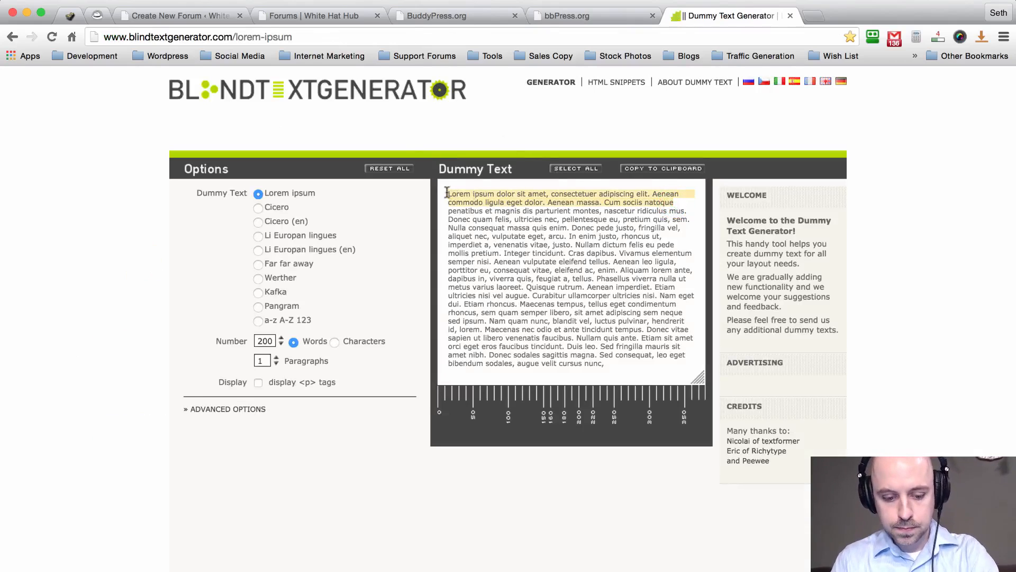
click(183, 16)
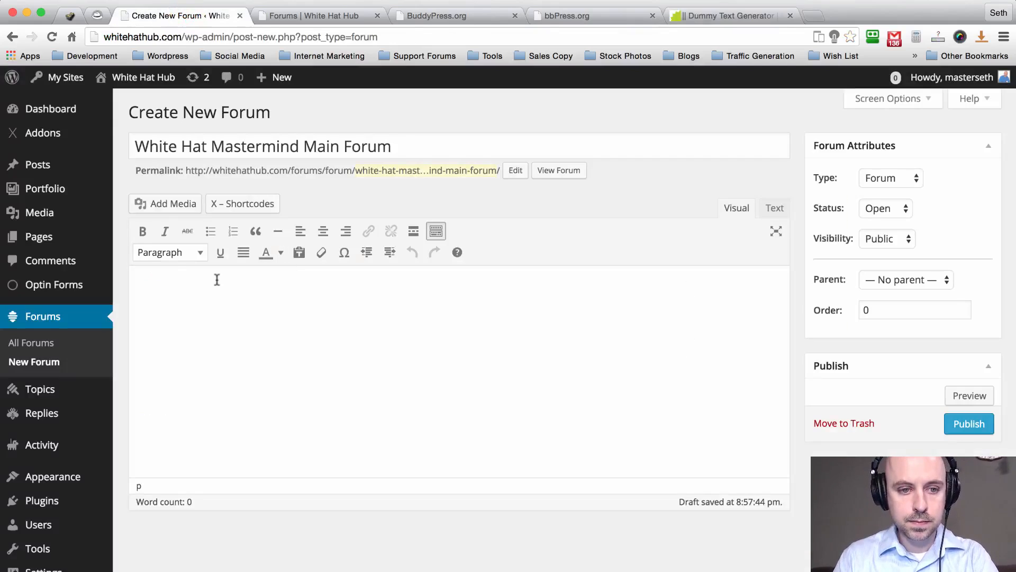
key(super+v)
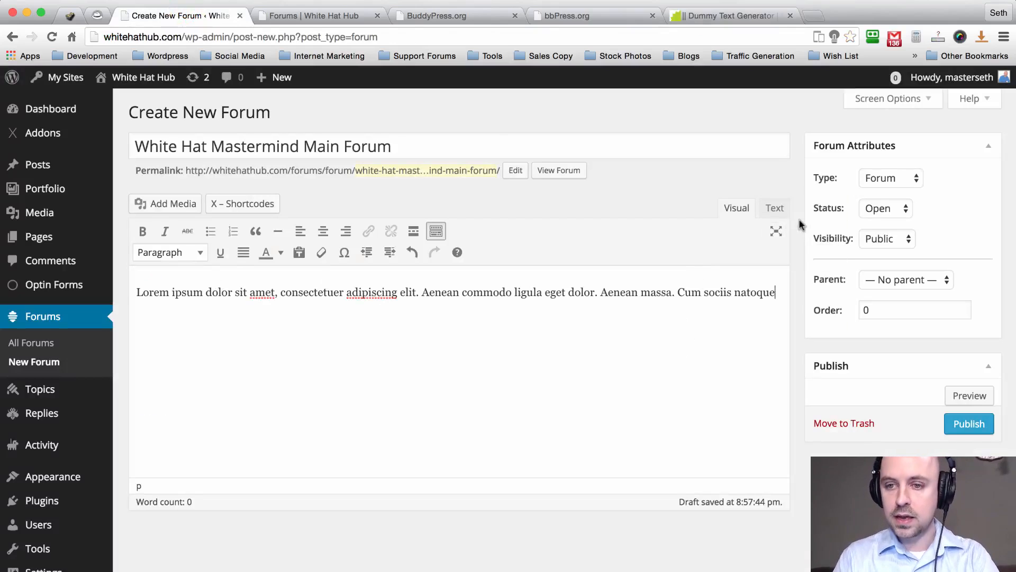
Examine the forum's type, status, visibility and parent options without changing them.
click(879, 177)
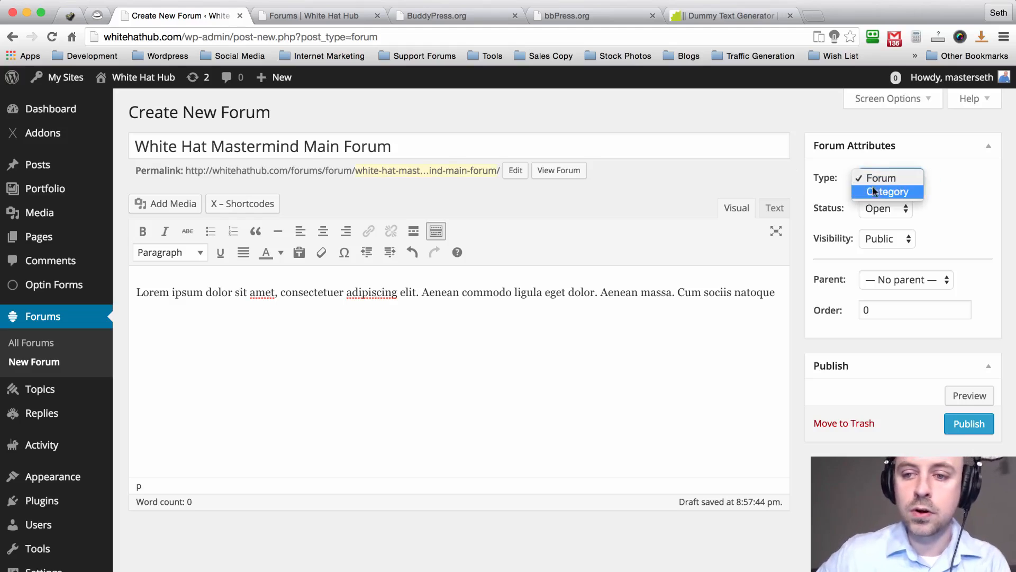
click(945, 174)
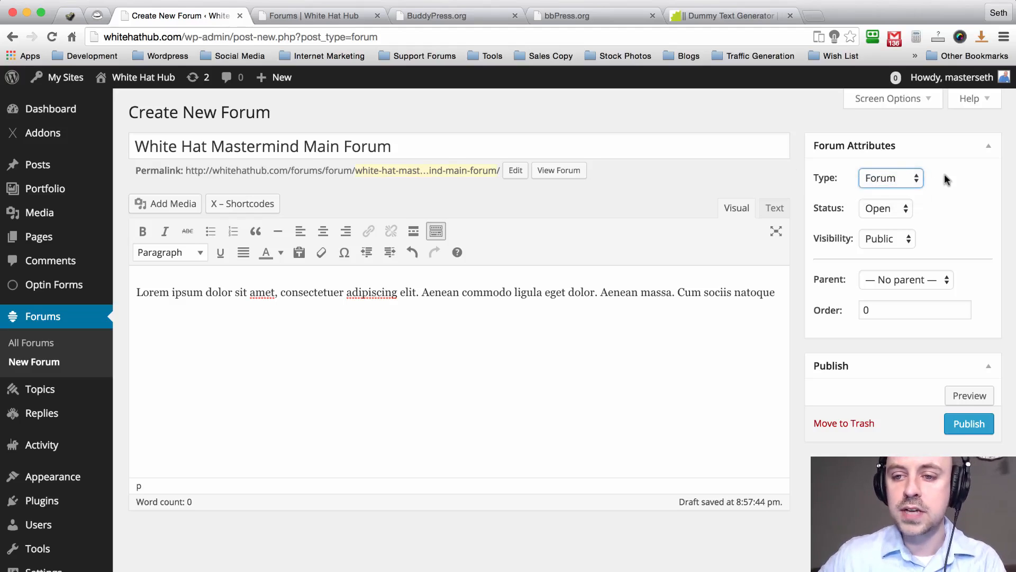
click(906, 210)
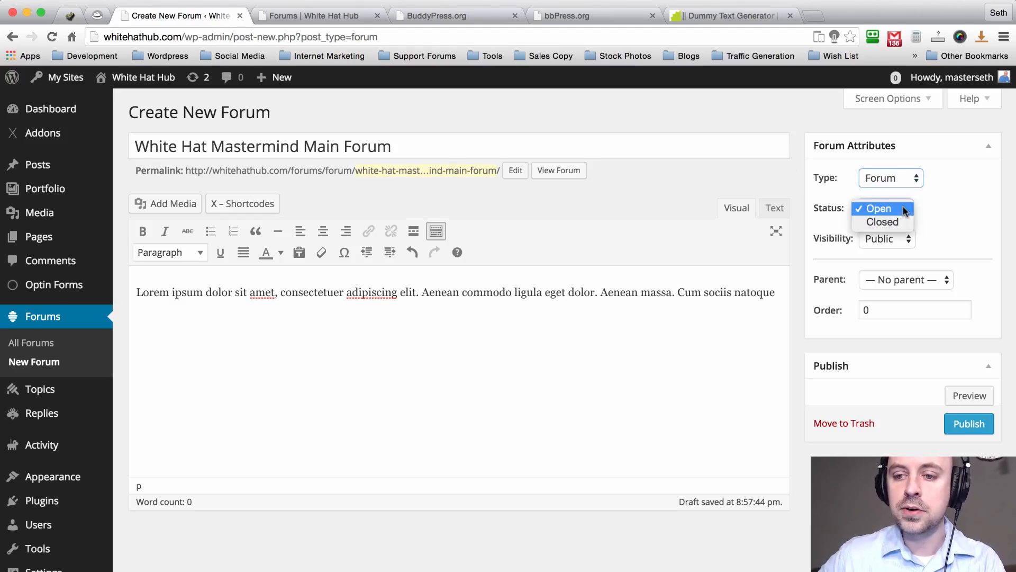
click(935, 202)
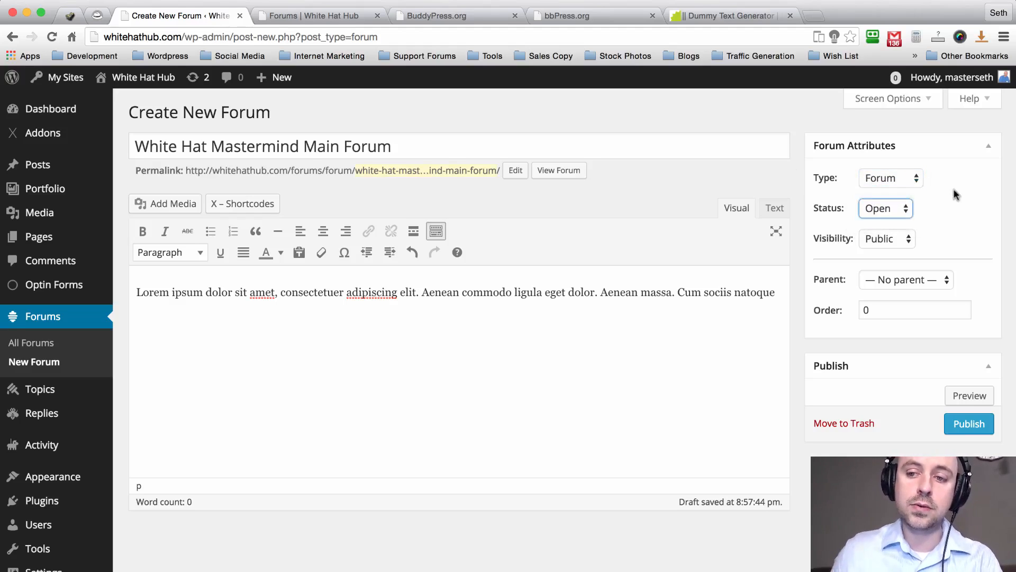
click(906, 238)
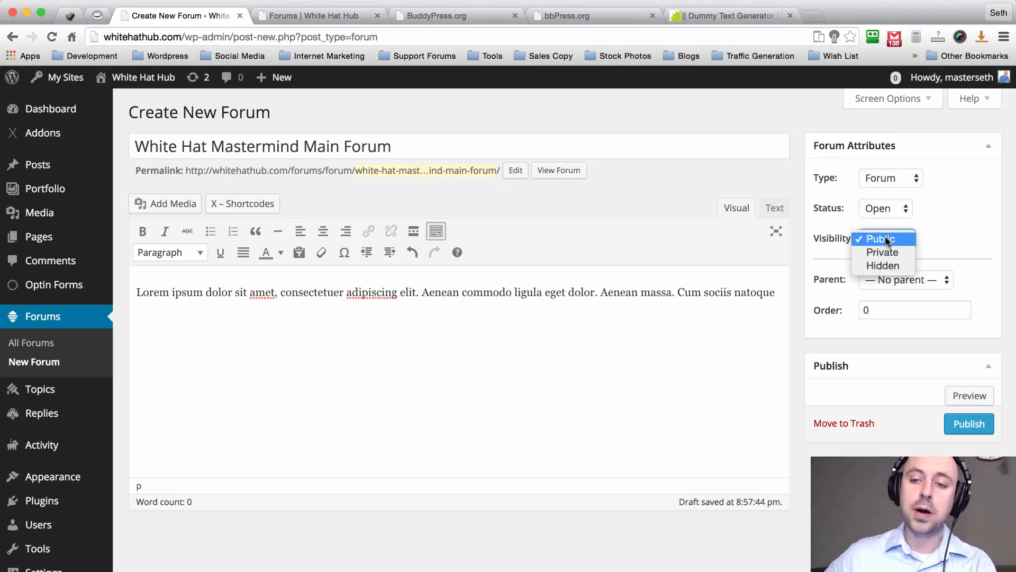
click(942, 211)
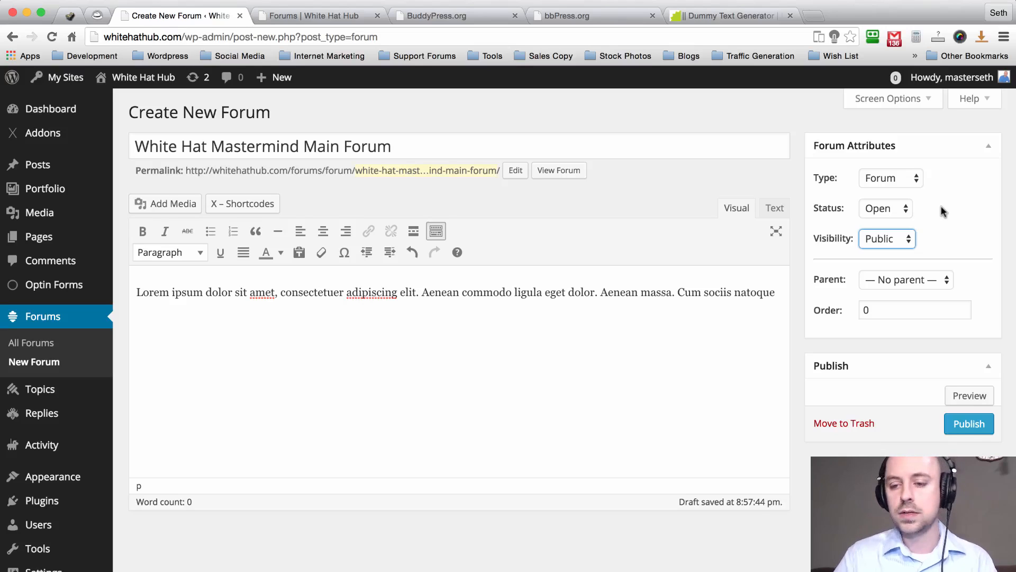
click(948, 205)
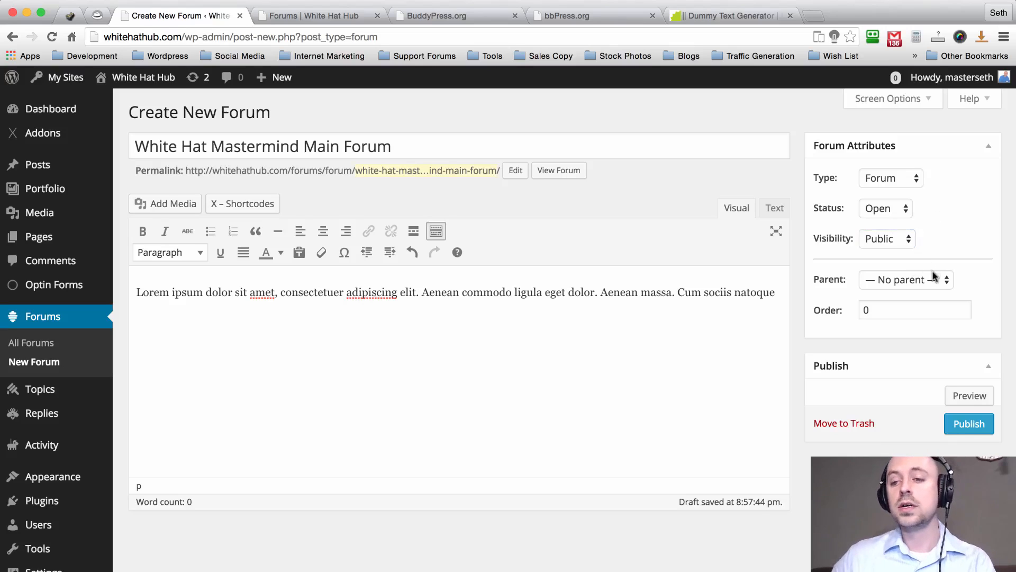
click(935, 276)
click(964, 220)
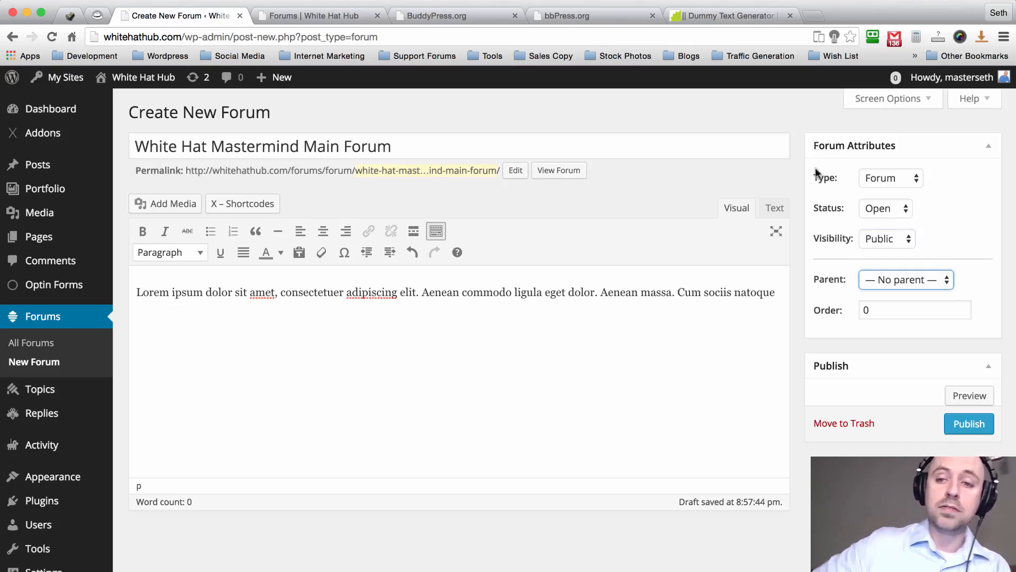
click(796, 135)
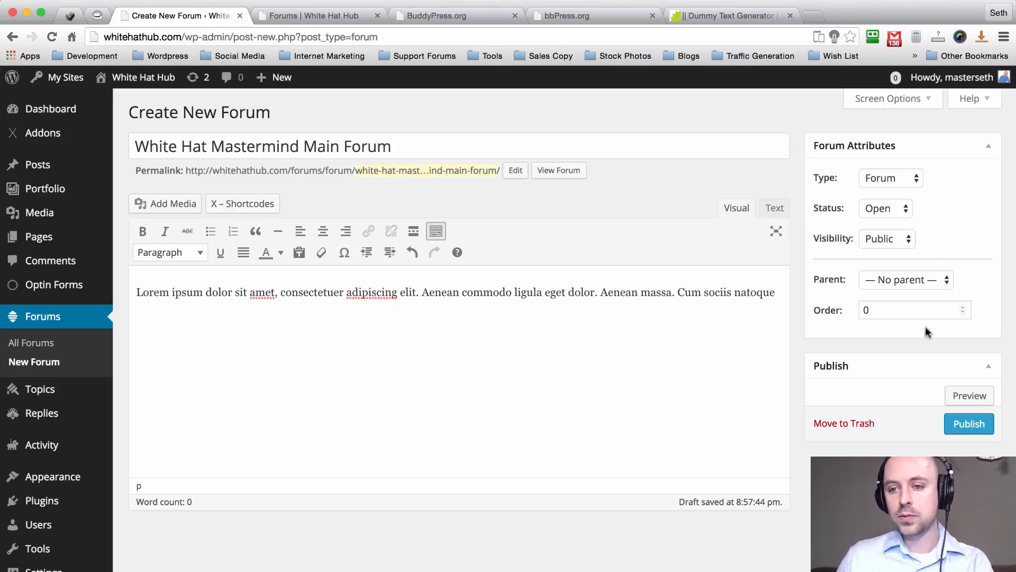
Publish the White Hat Mastermind Main Forum and start another new forum.
scroll(793, 142, down, 1)
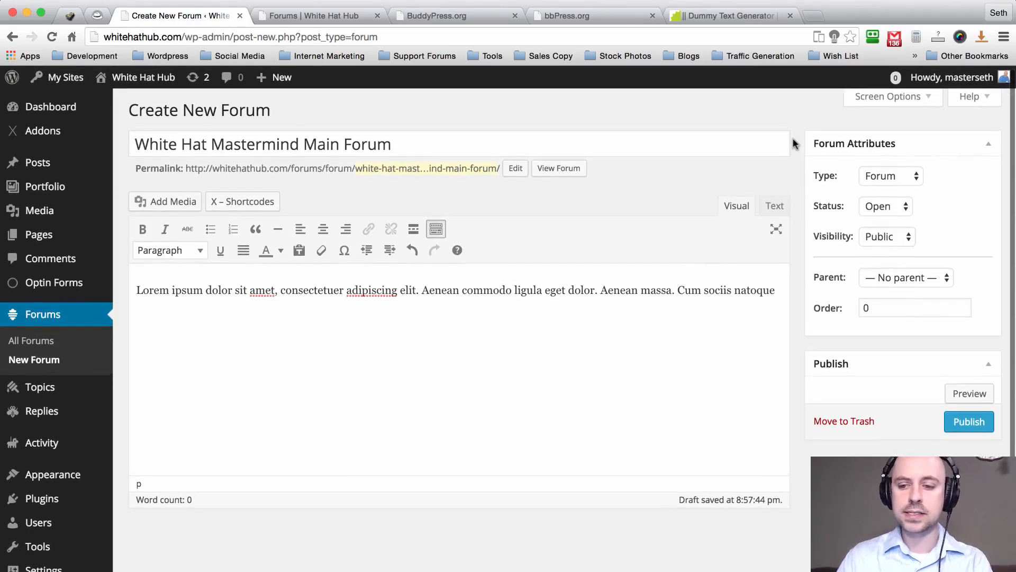
click(963, 430)
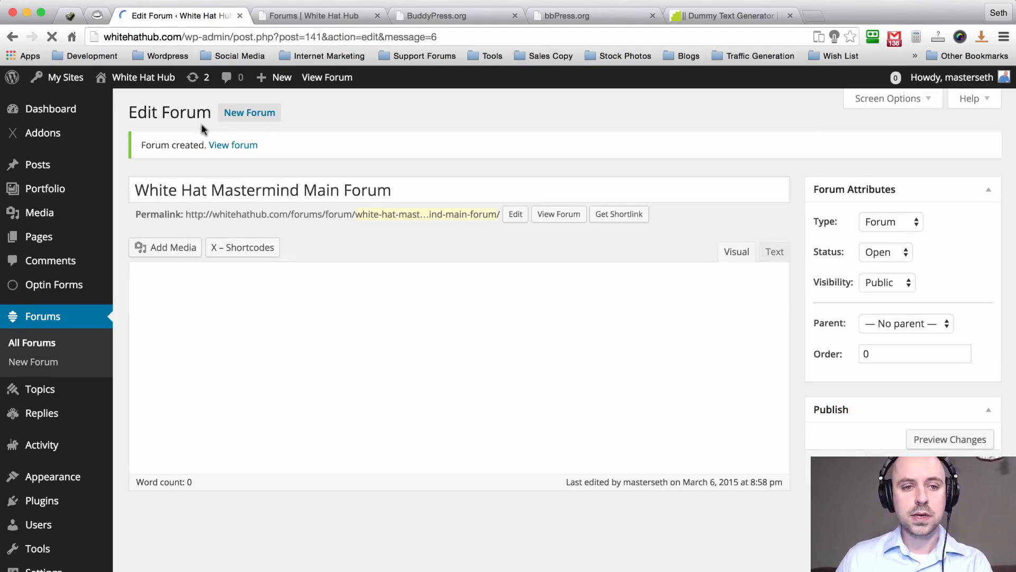
click(249, 112)
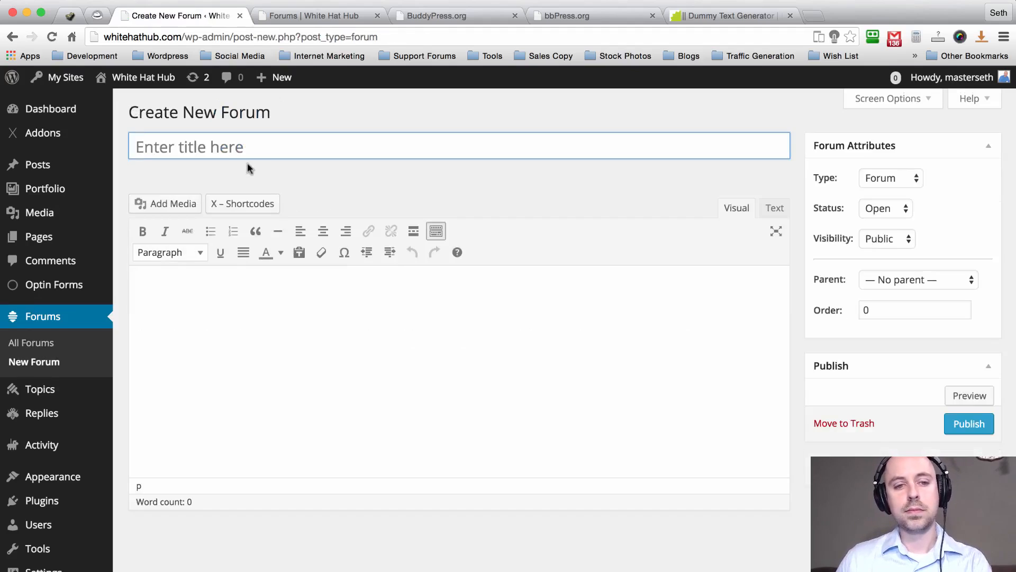
Title the new forum "Questions and Suggestions", correcting the capitalisation of its first word.
text(Q)
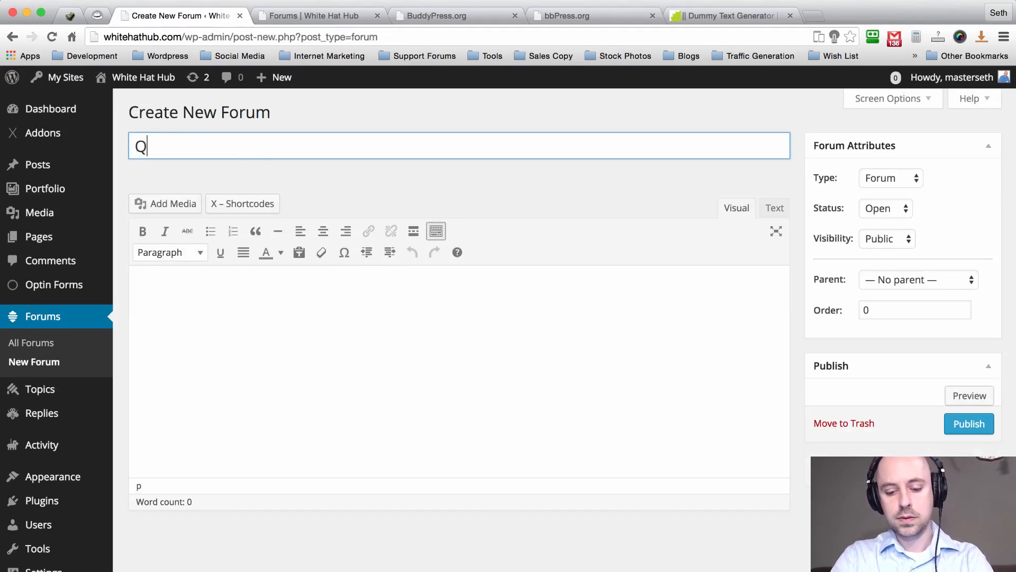
text(Uestions and )
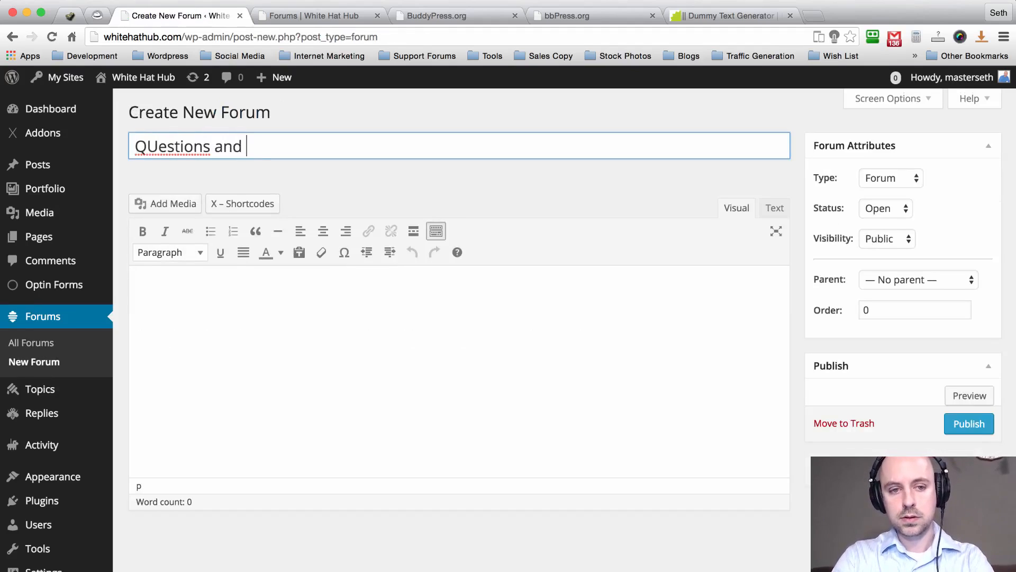
text(Suggestions)
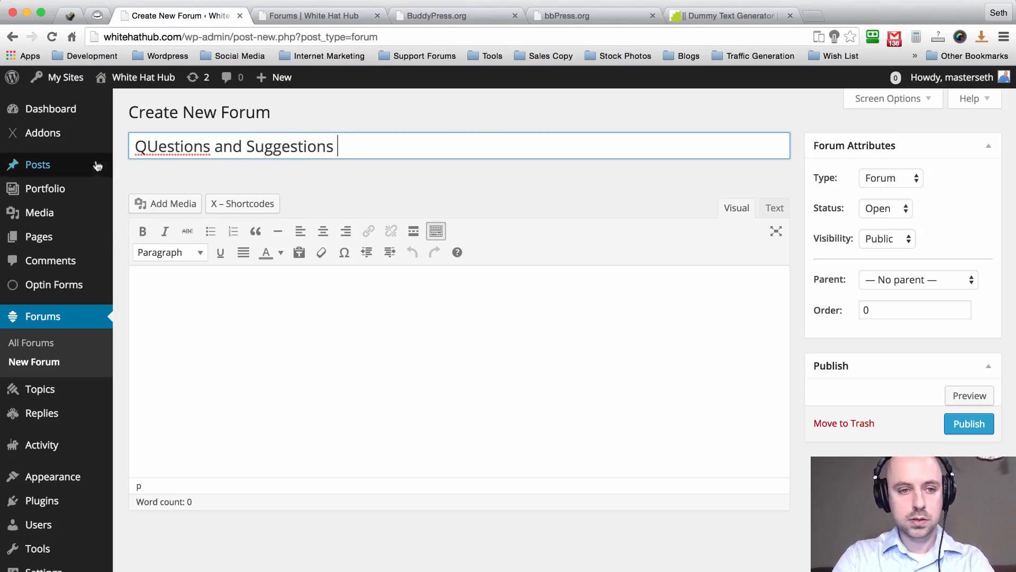
click(158, 146)
key(BackSpace)
text(u)
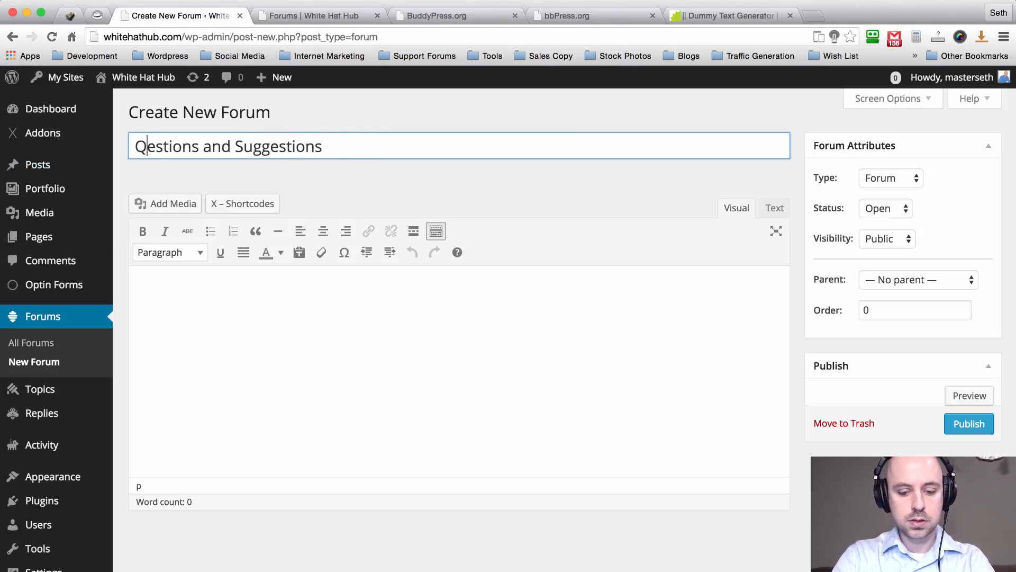
click(350, 140)
Paste the copied Lorem ipsum text as the Questions and Suggestions forum's description and publish the forum.
click(549, 304)
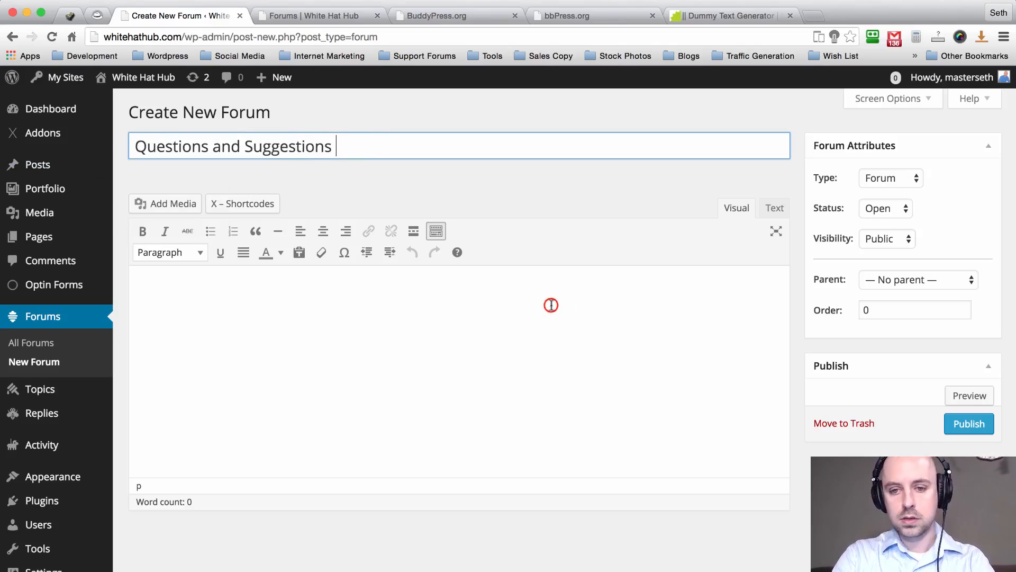
key(super+v)
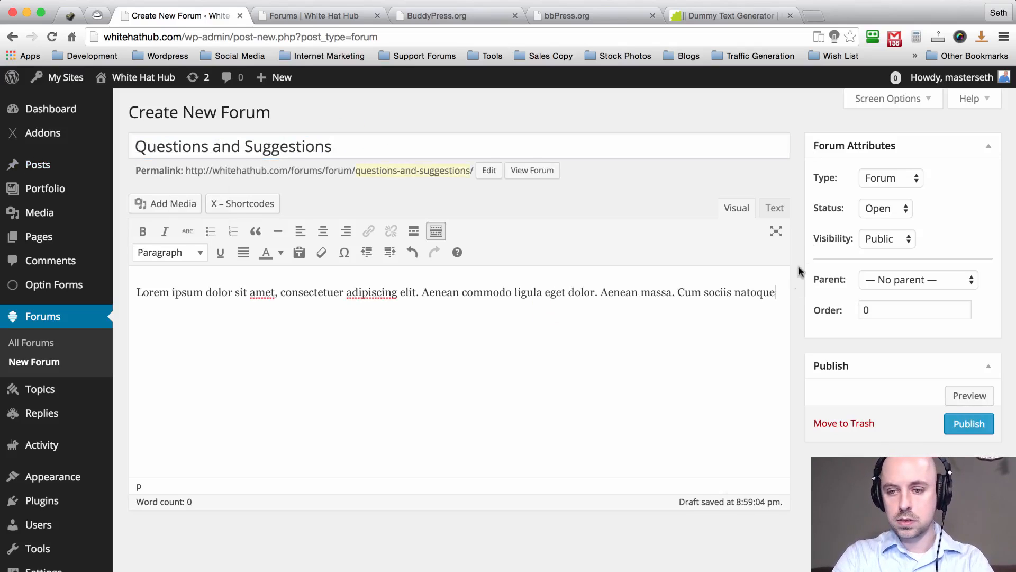
scroll(809, 234, down, 1)
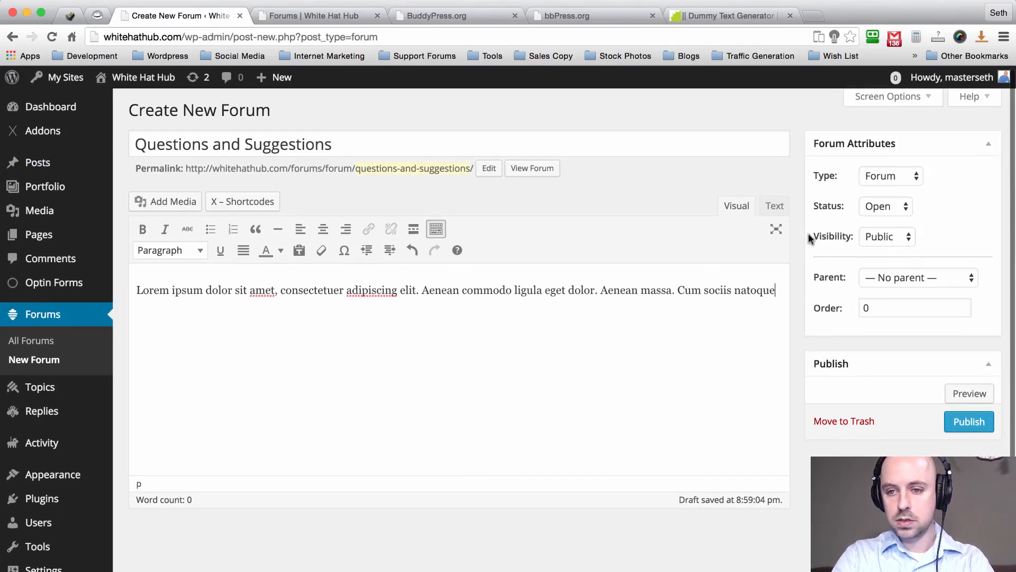
click(969, 422)
scroll(471, 296, up, 1)
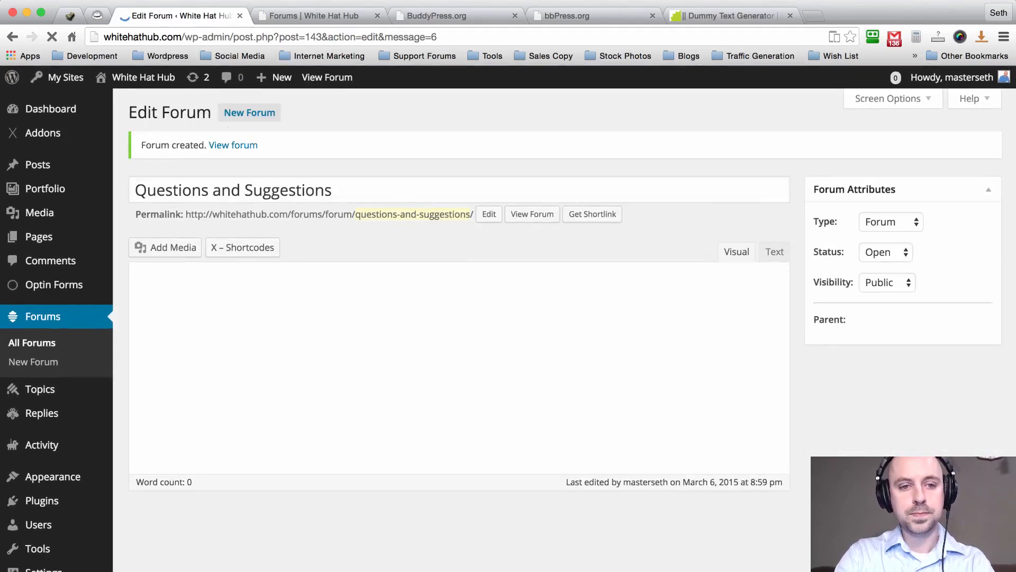
Create and publish another forum titled "Support Forum" with the copied Lorem ipsum text as its description.
click(240, 114)
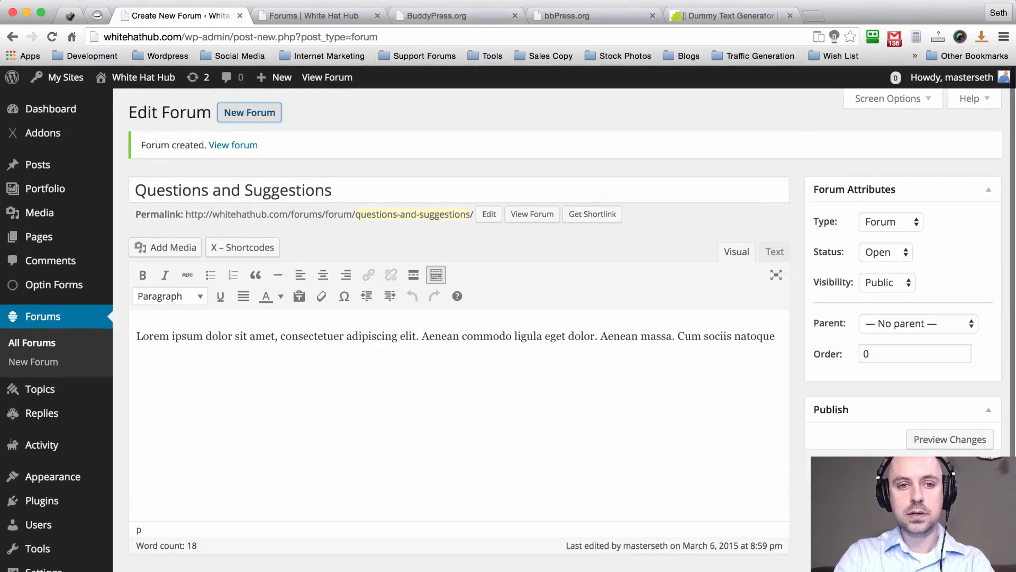
click(259, 152)
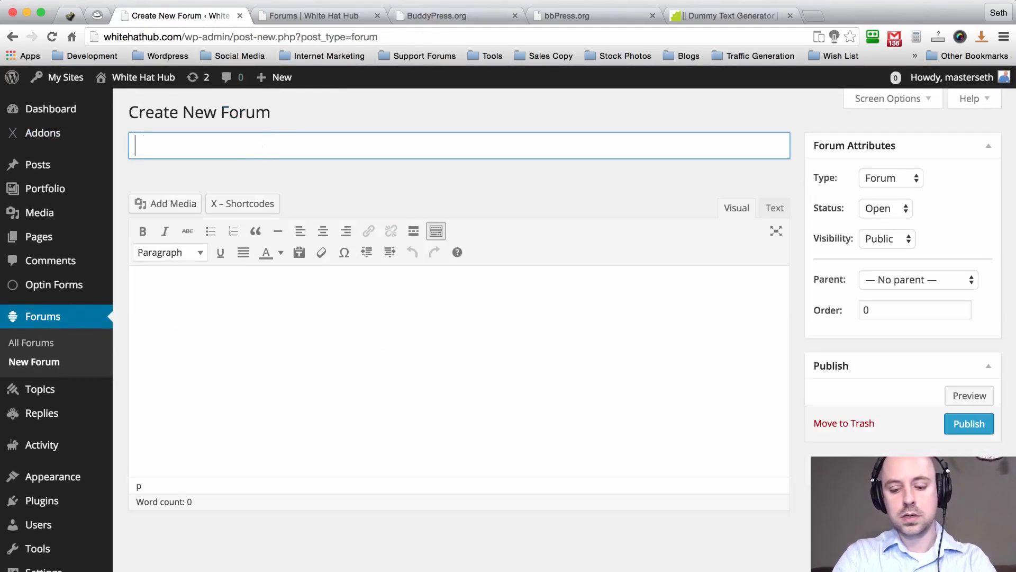
text(Support Forum)
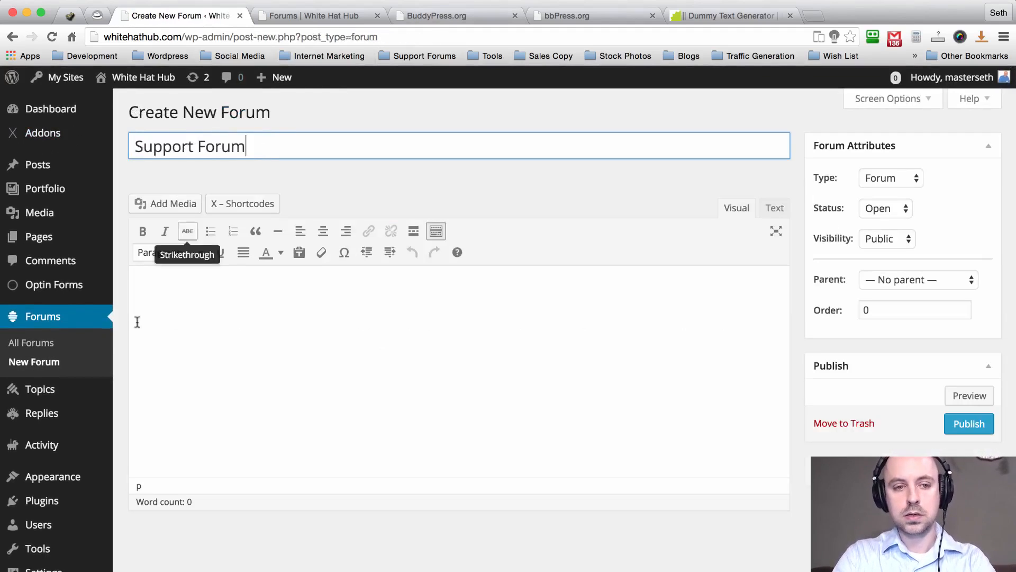
click(137, 322)
text(Lorem ipsum dolor sit amet, consectetuer adipiscing elit. Aenean commodo ligula eget dolor. Aenean massa. Cum sociis natoque)
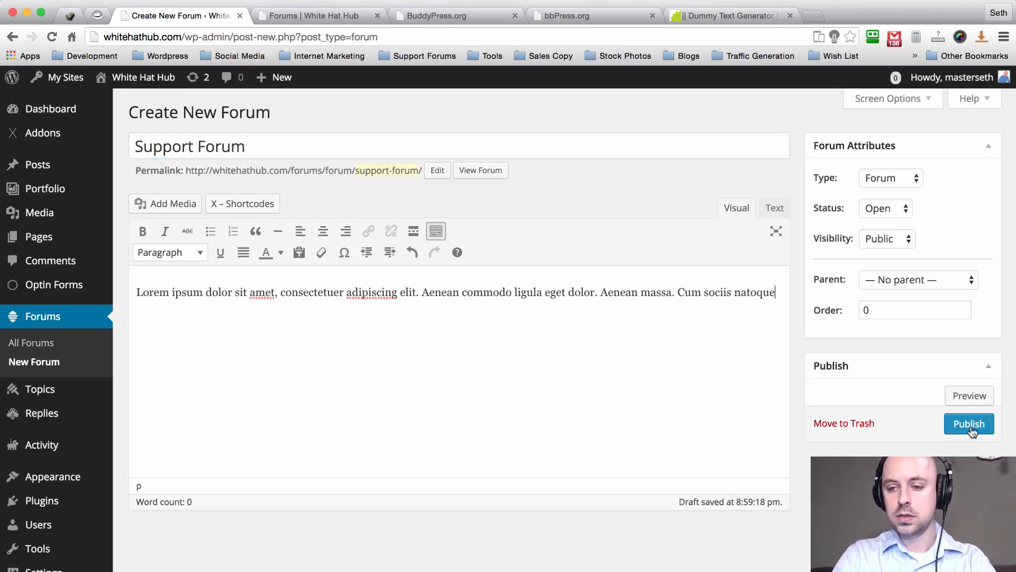
click(970, 426)
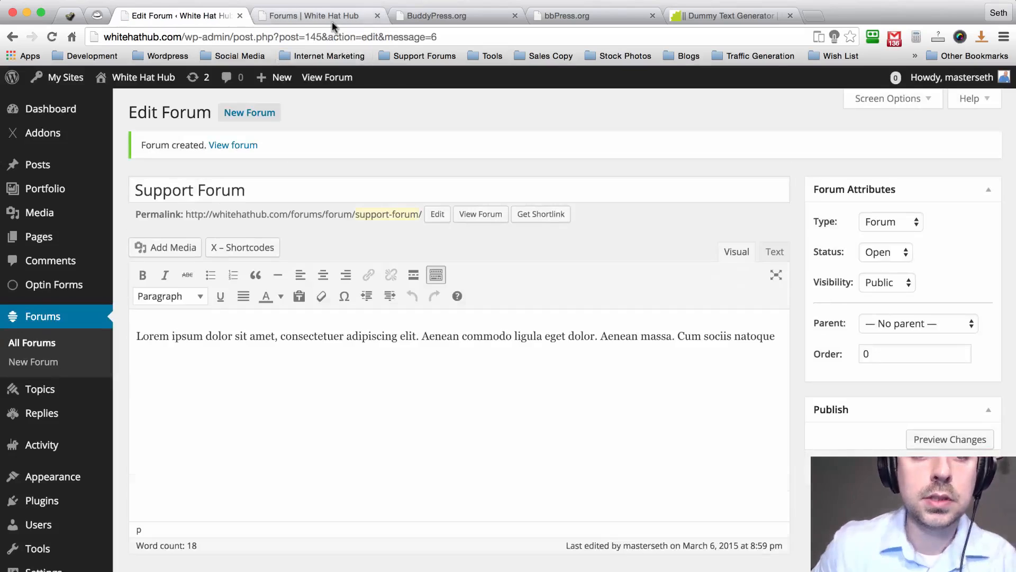
Reload the Forums page on the live site and check the list of published forums.
click(333, 20)
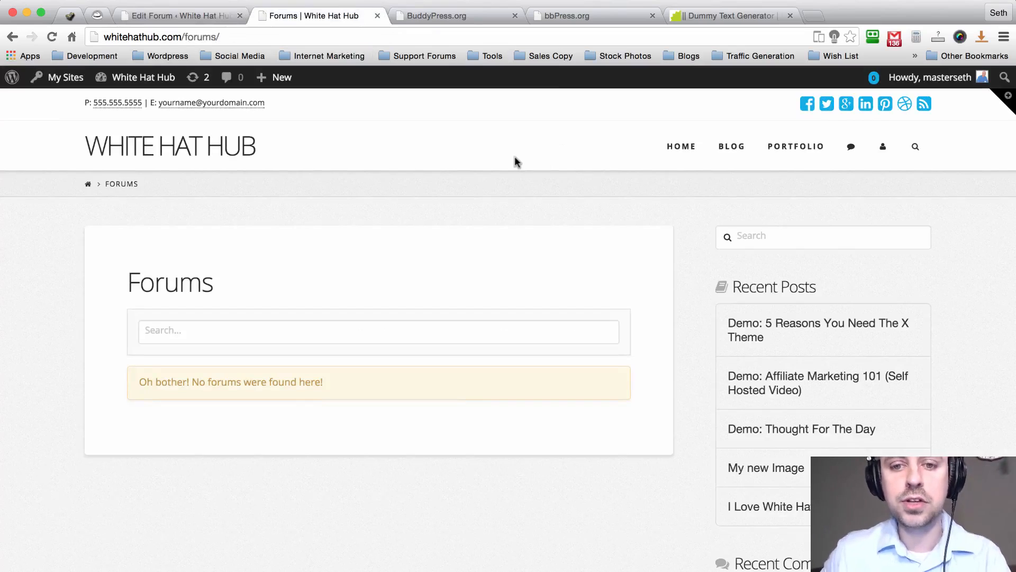
key(super+r)
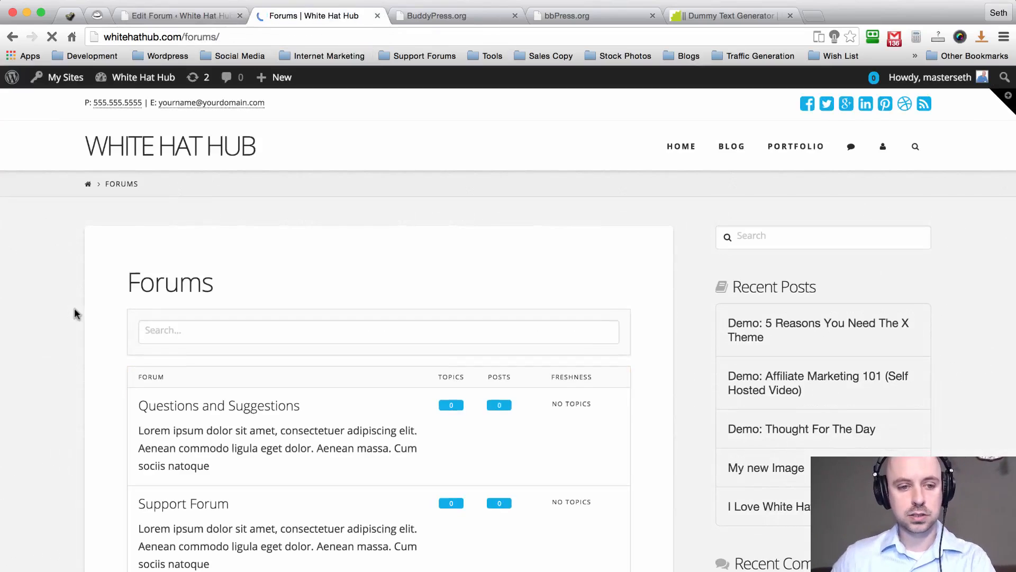
scroll(697, 228, down, 3)
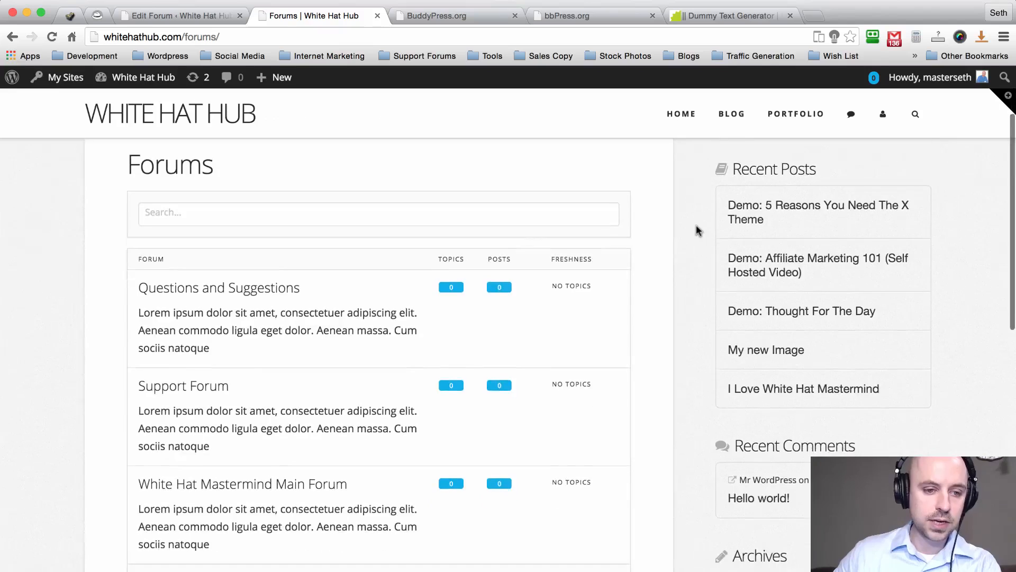
scroll(697, 228, down, 1)
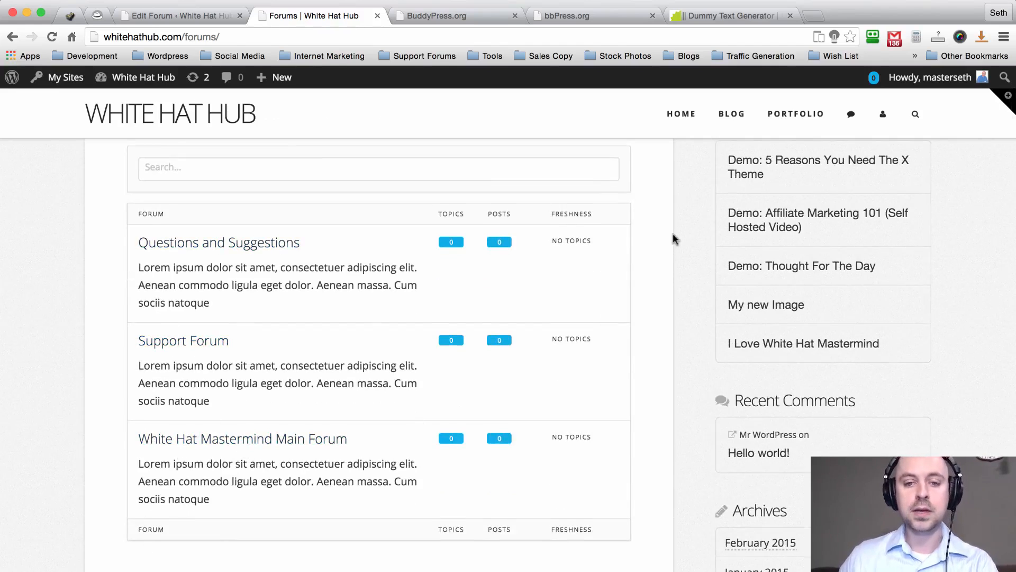
scroll(673, 237, up, 1)
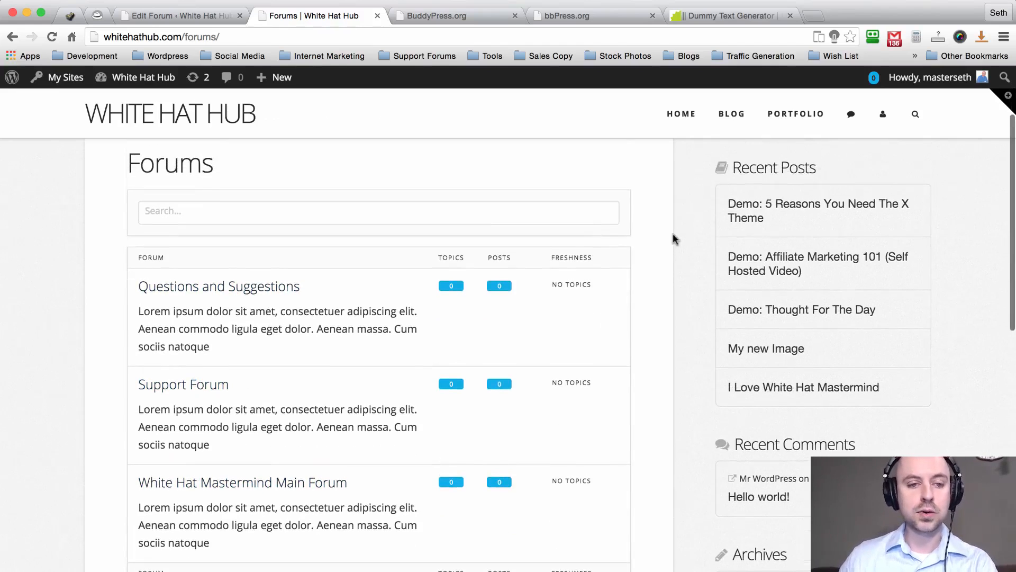
click(491, 217)
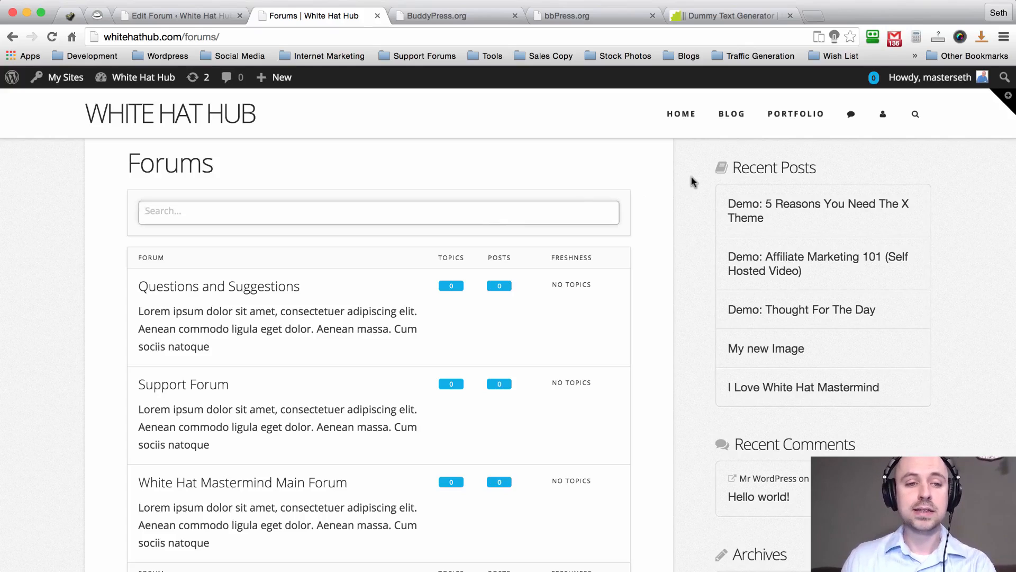
scroll(691, 178, up, 1)
click(691, 177)
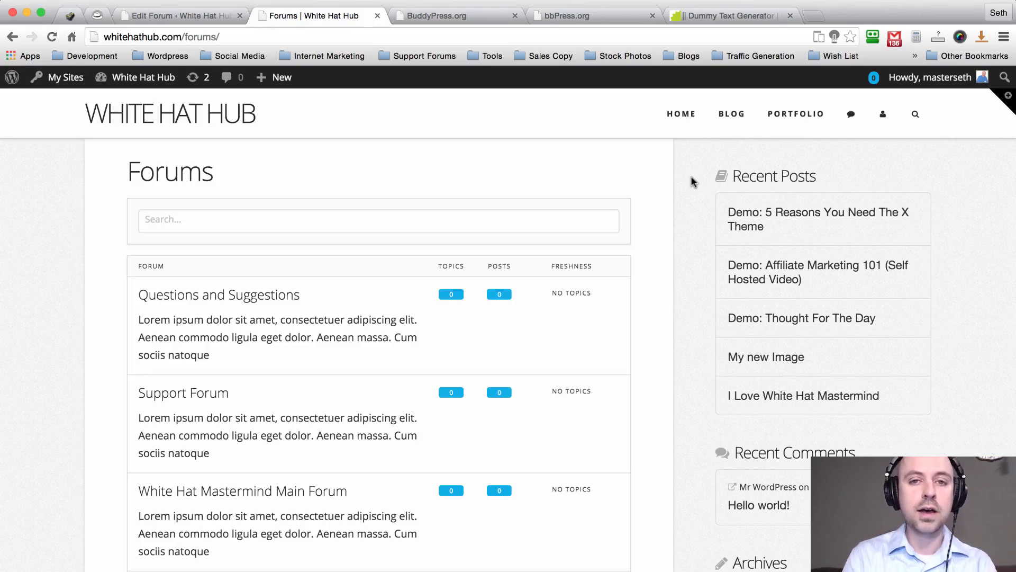
scroll(692, 177, down, 1)
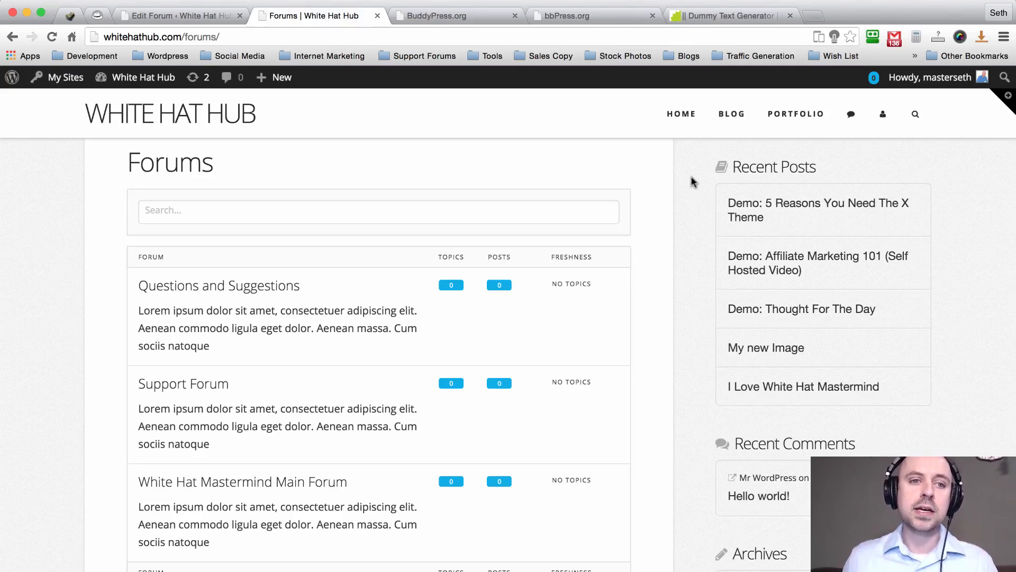
scroll(692, 182, up, 3)
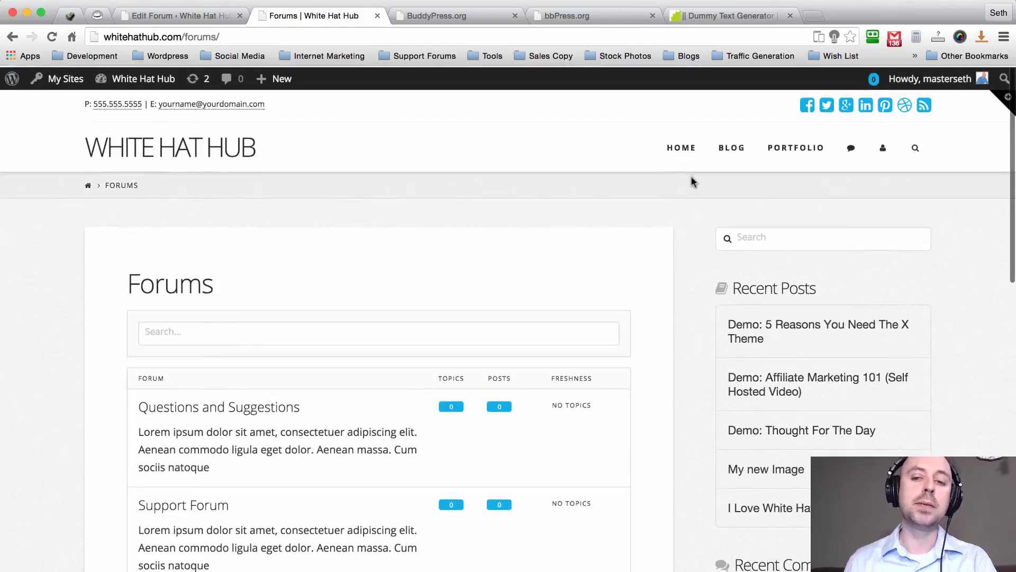
click(755, 233)
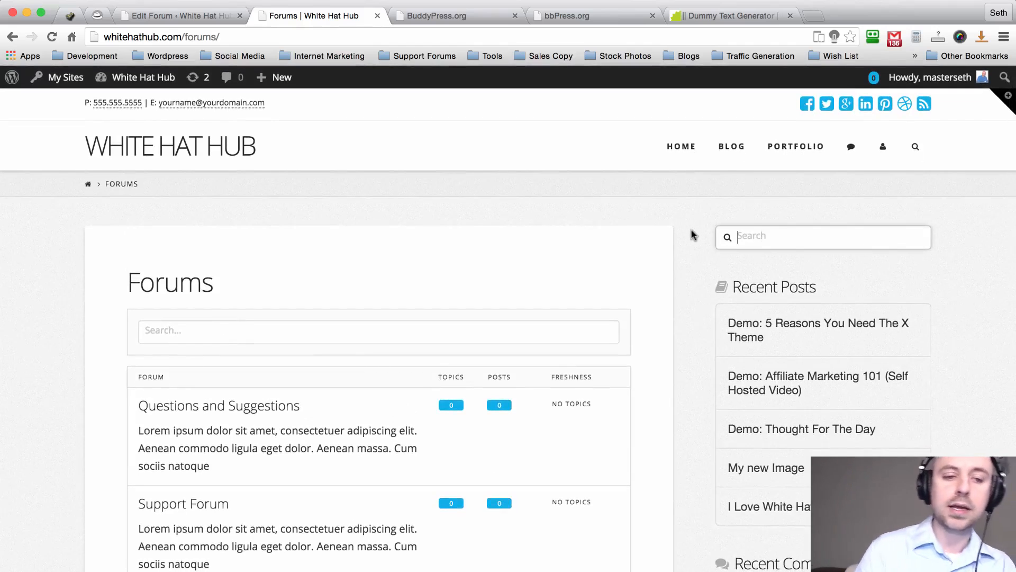
scroll(693, 233, down, 2)
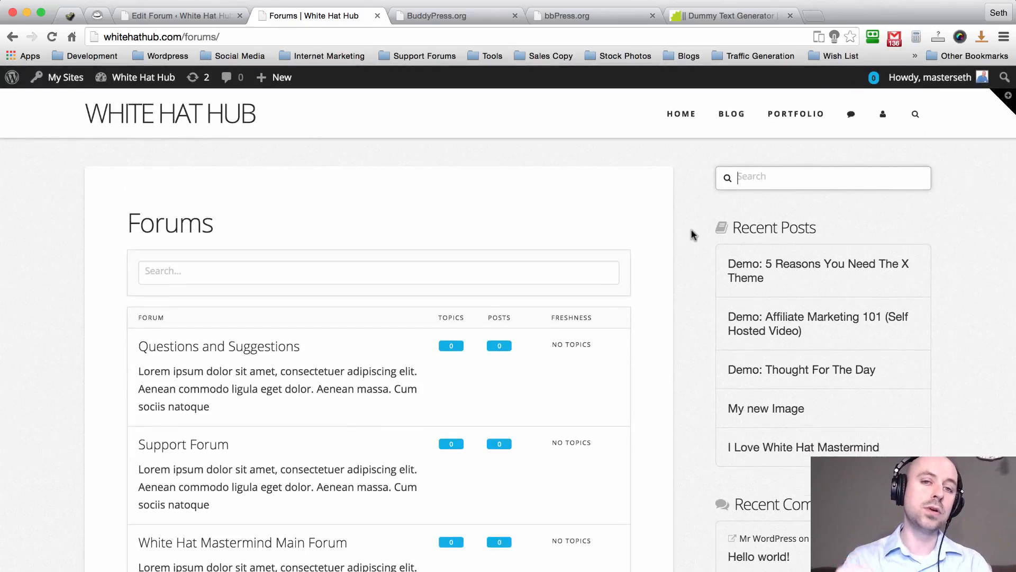
scroll(694, 234, up, 1)
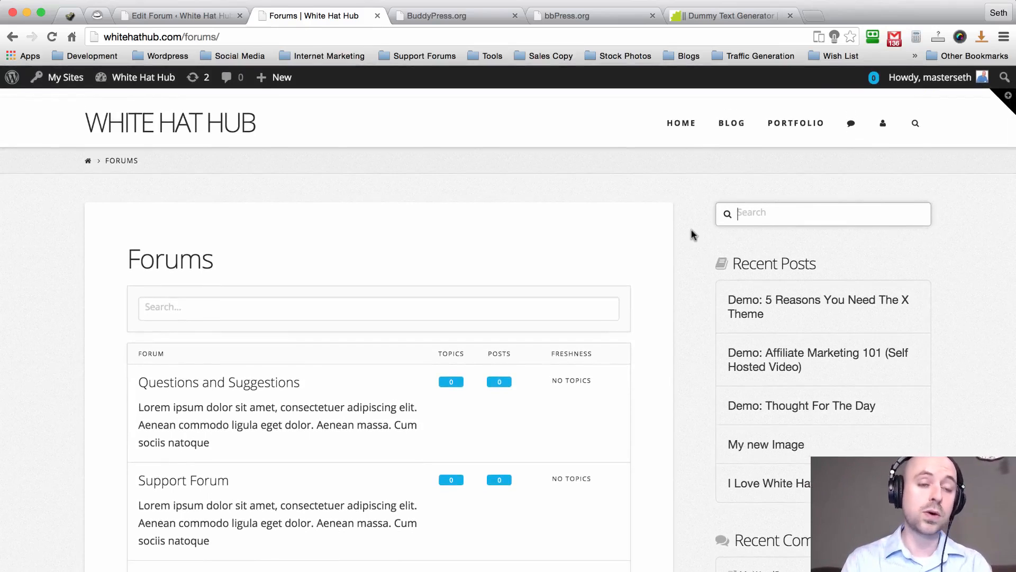
click(690, 206)
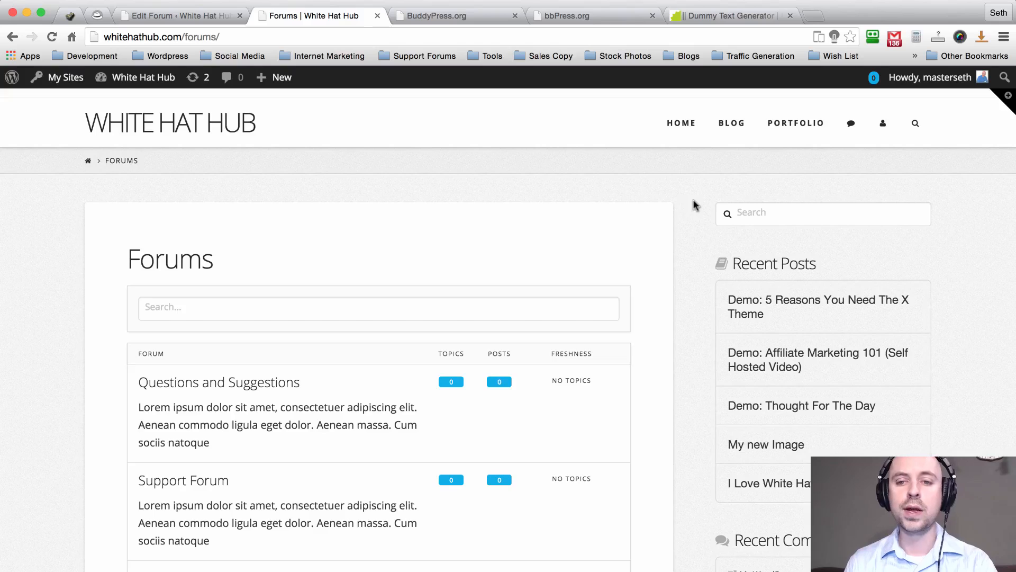
scroll(695, 205, down, 3)
scroll(695, 205, up, 2)
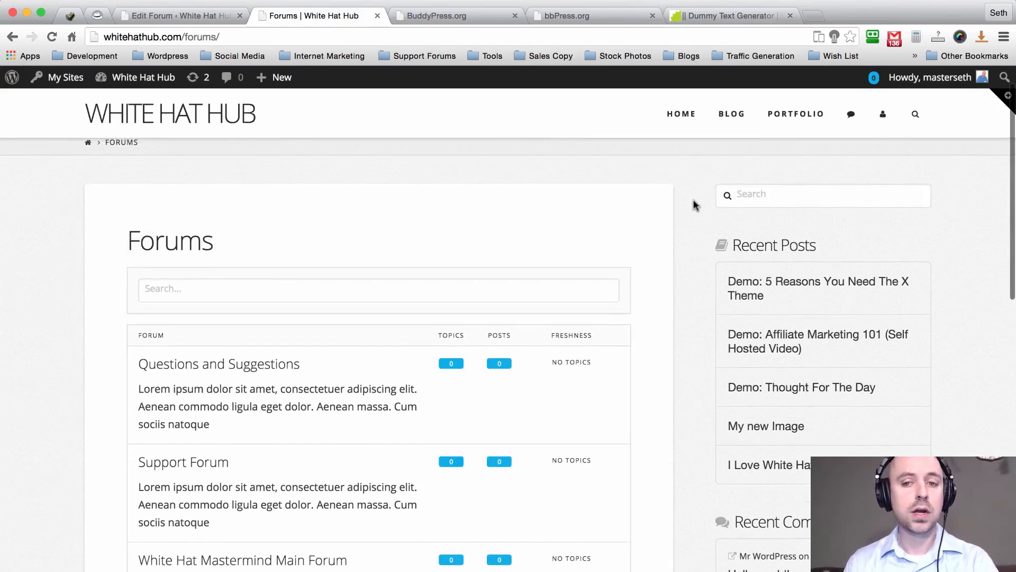
scroll(695, 205, up, 1)
scroll(695, 205, up, 2)
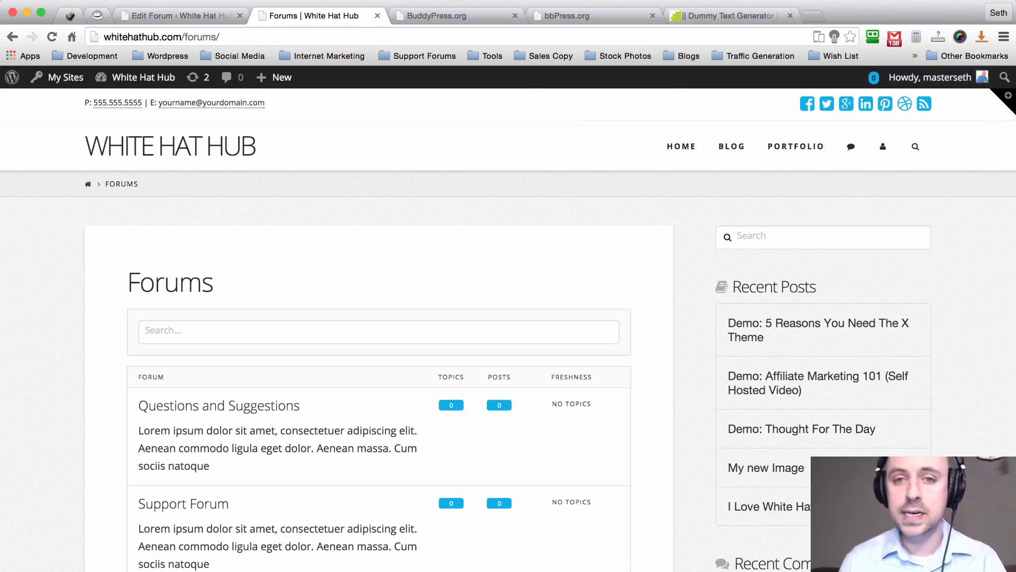
Open the logged-in member's profile editing page and review its sections and the Base profile group fields.
mouse_move(921, 80)
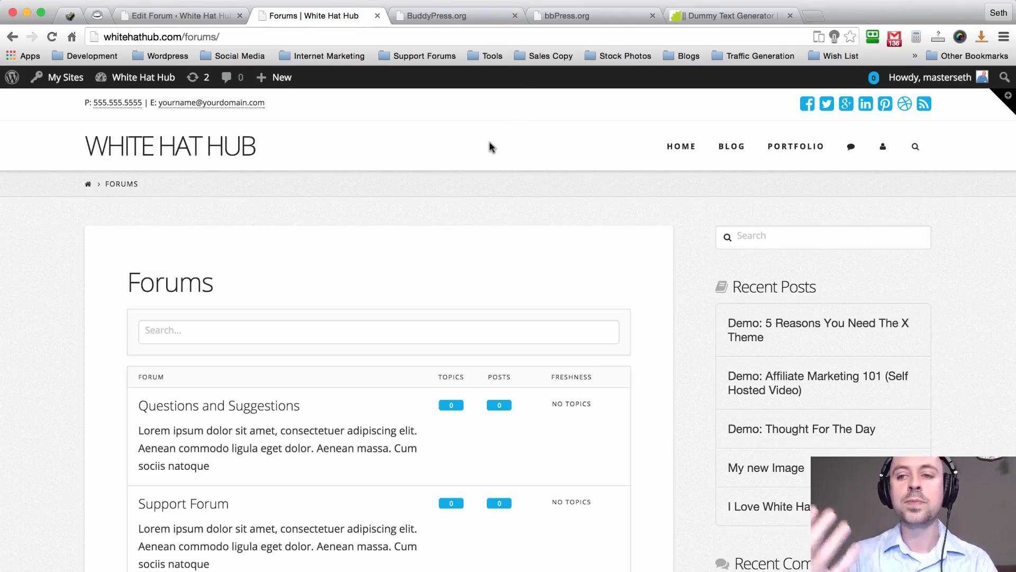
click(937, 78)
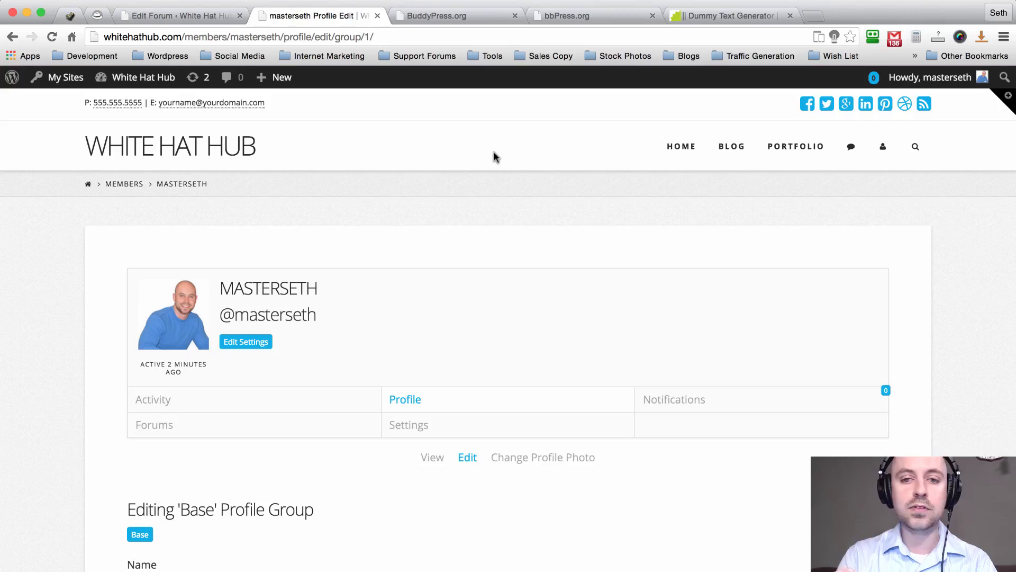
scroll(494, 152, down, 1)
scroll(493, 152, up, 1)
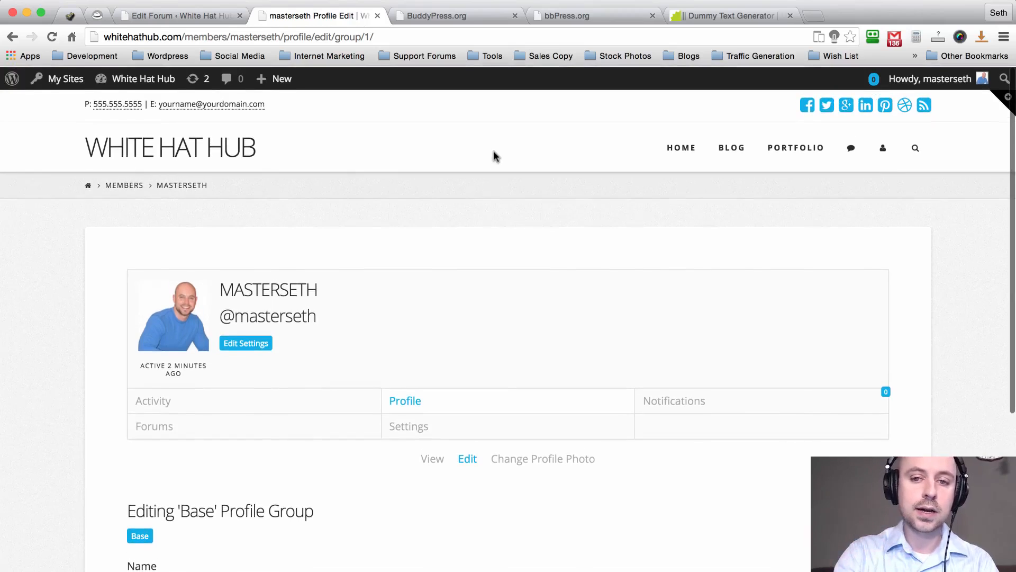
scroll(493, 151, down, 1)
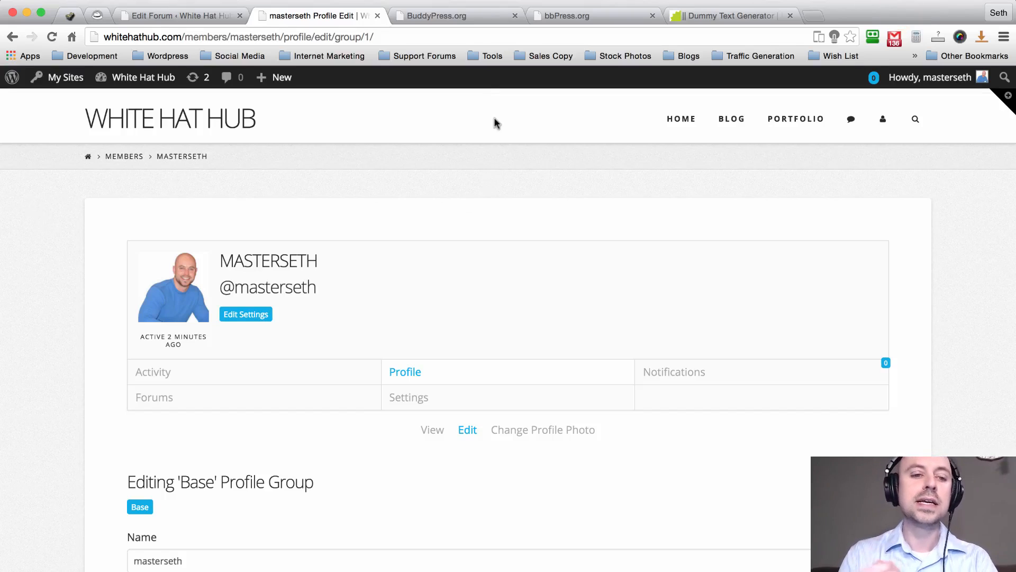
scroll(501, 152, down, 1)
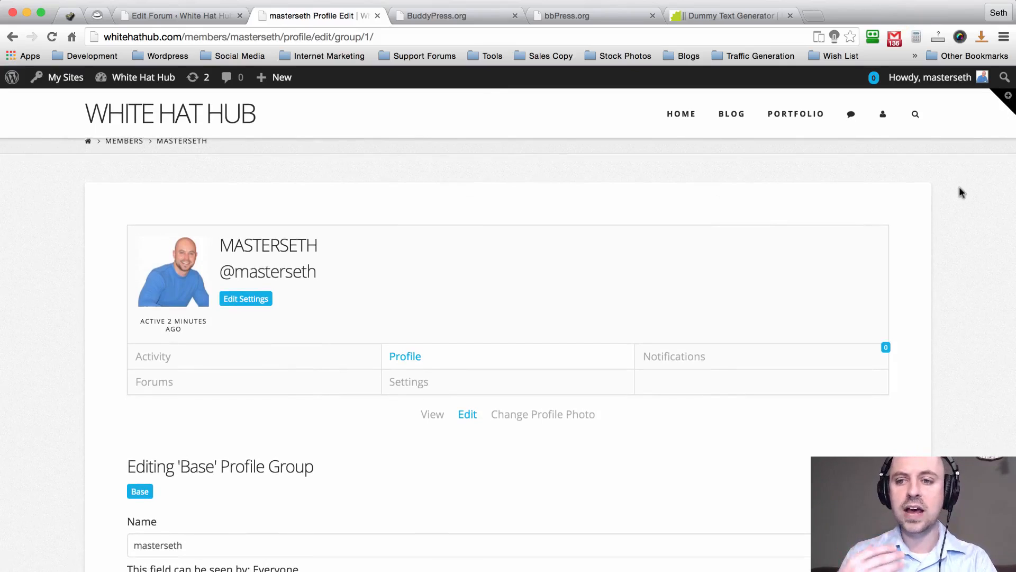
scroll(508, 179, down, 1)
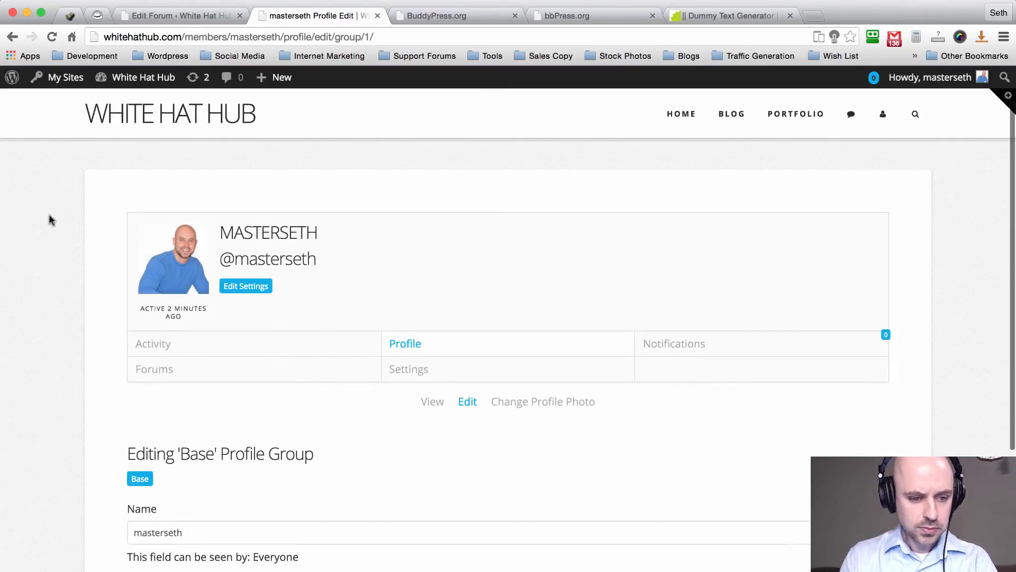
scroll(48, 219, down, 3)
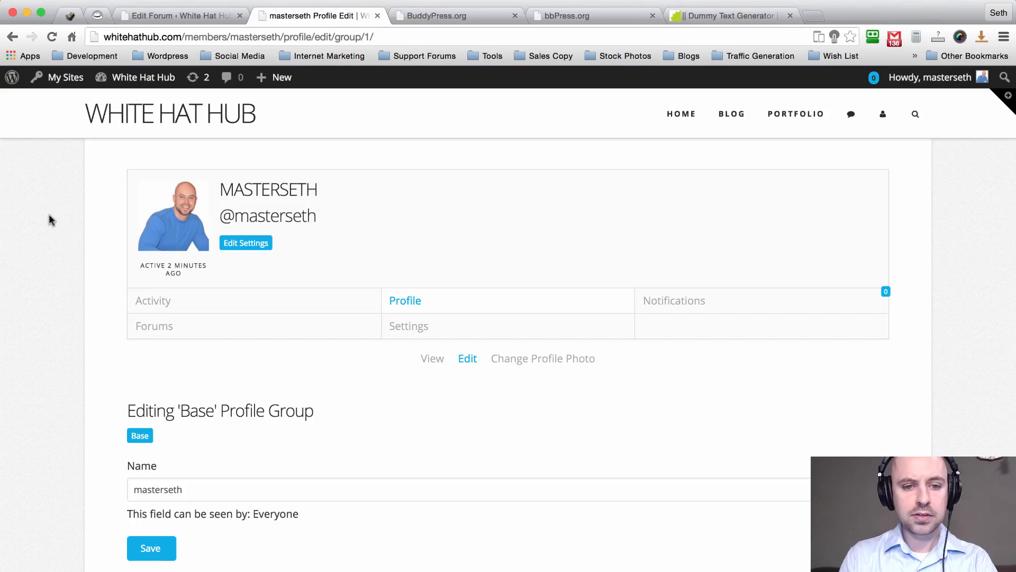
Open the member's general settings and review the account email and change-password fields.
click(409, 326)
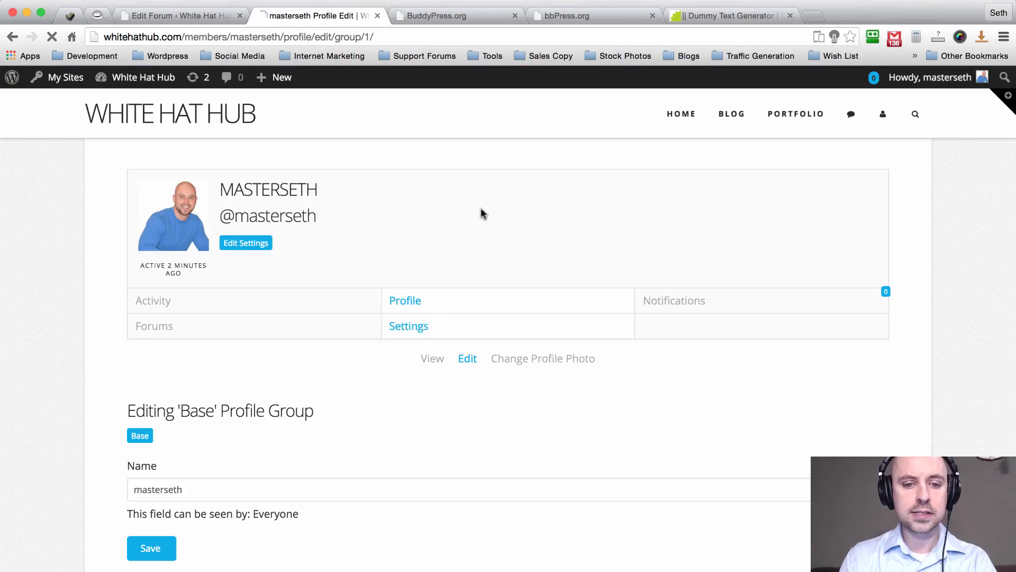
scroll(516, 170, down, 2)
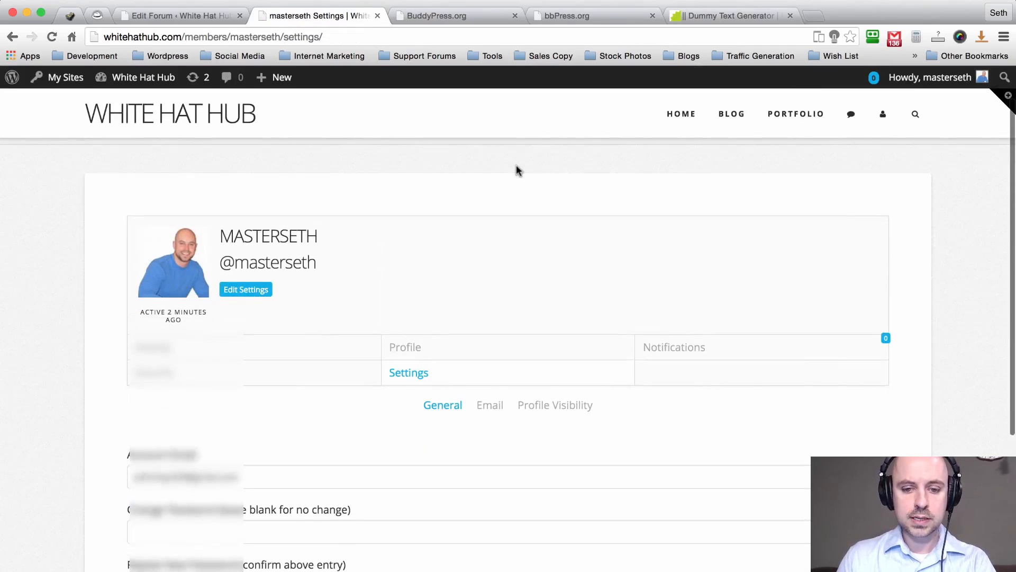
scroll(516, 170, down, 2)
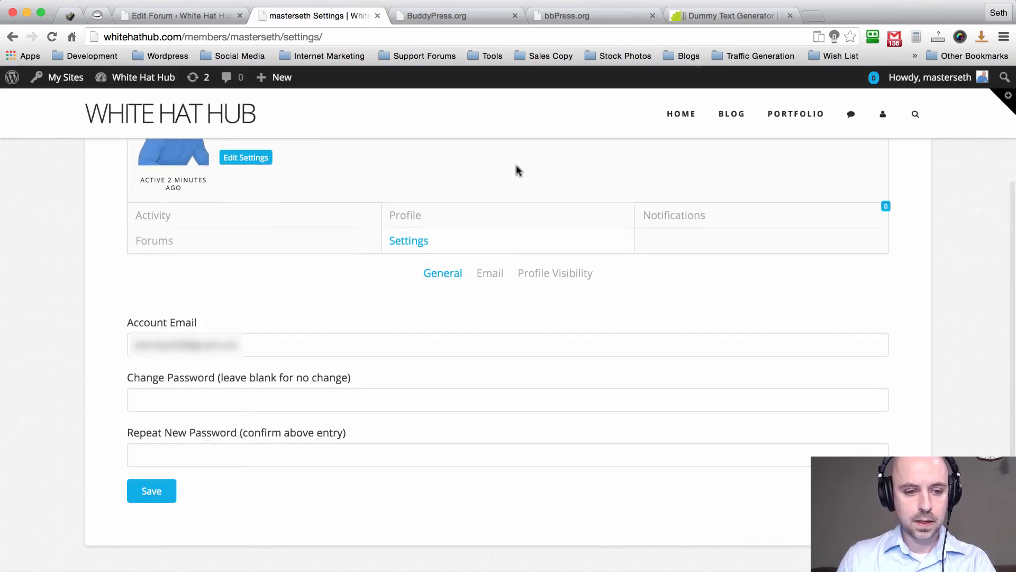
click(173, 403)
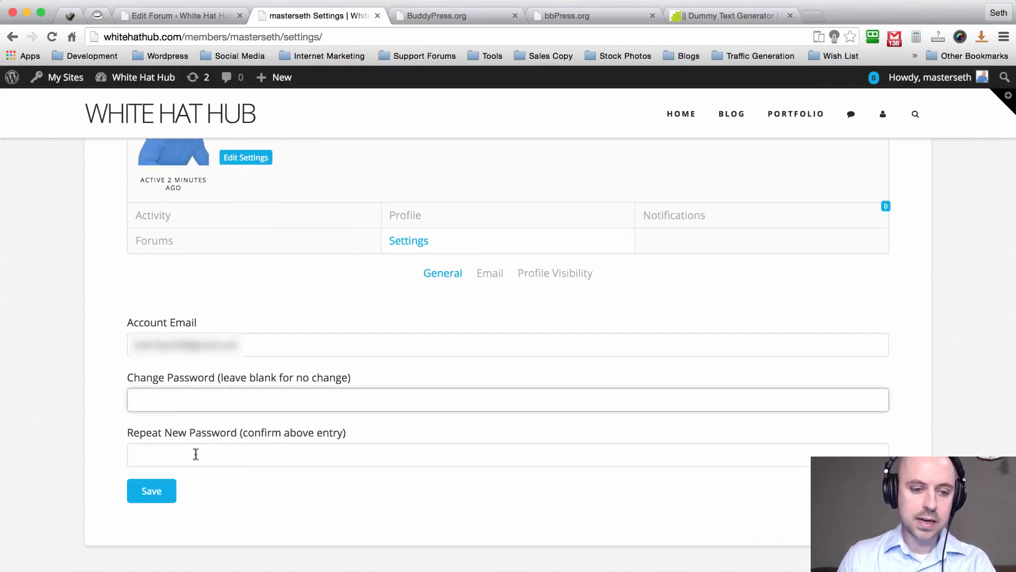
click(196, 453)
Review the member's email notification settings and the profile visibility settings.
click(487, 275)
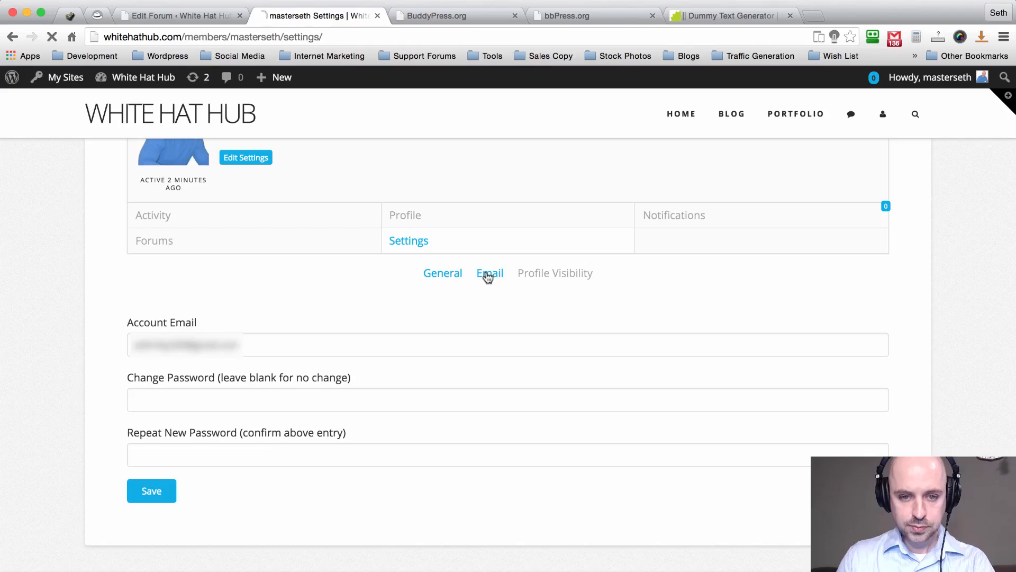
scroll(515, 232, down, 2)
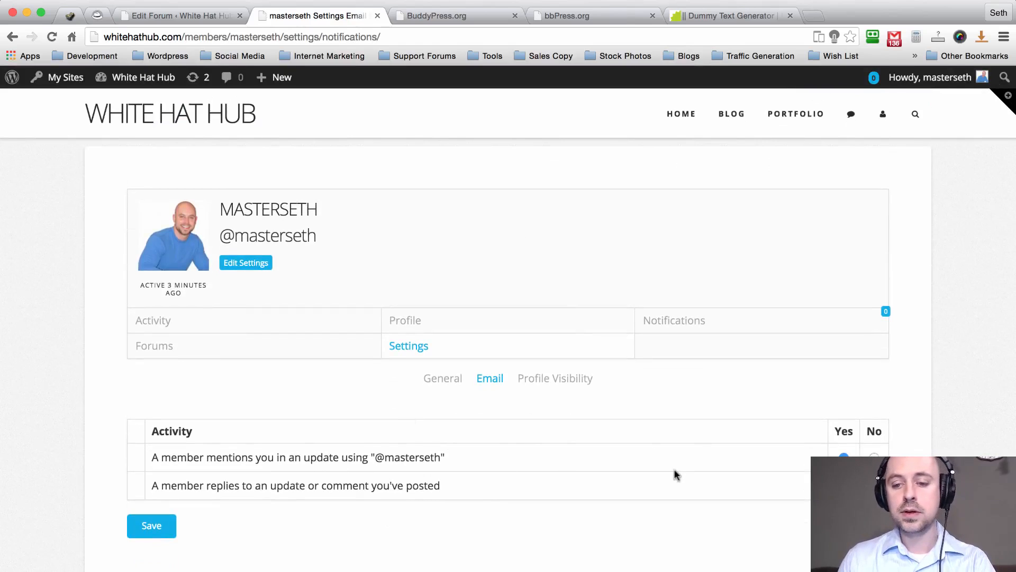
click(545, 379)
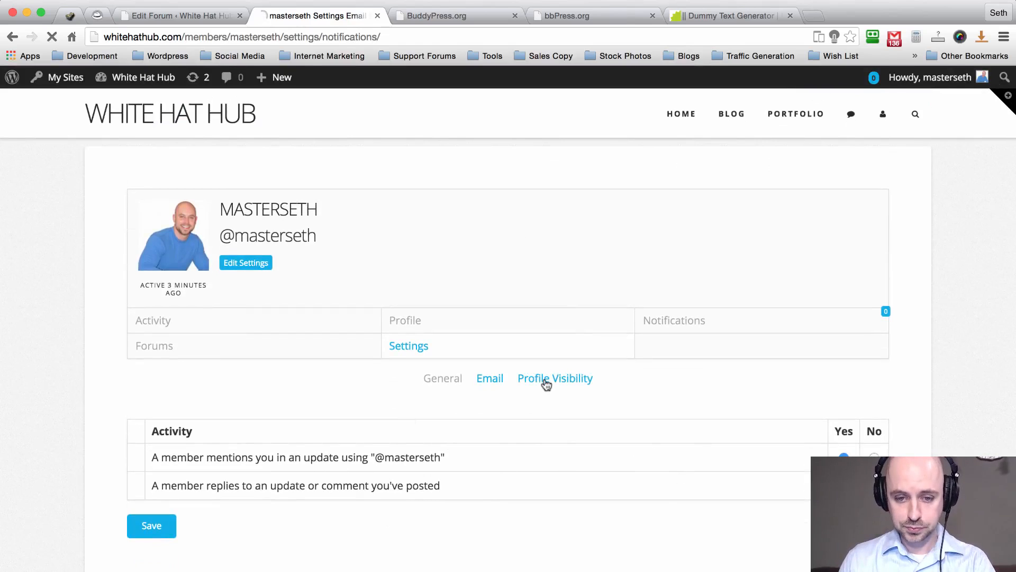
scroll(546, 241, down, 2)
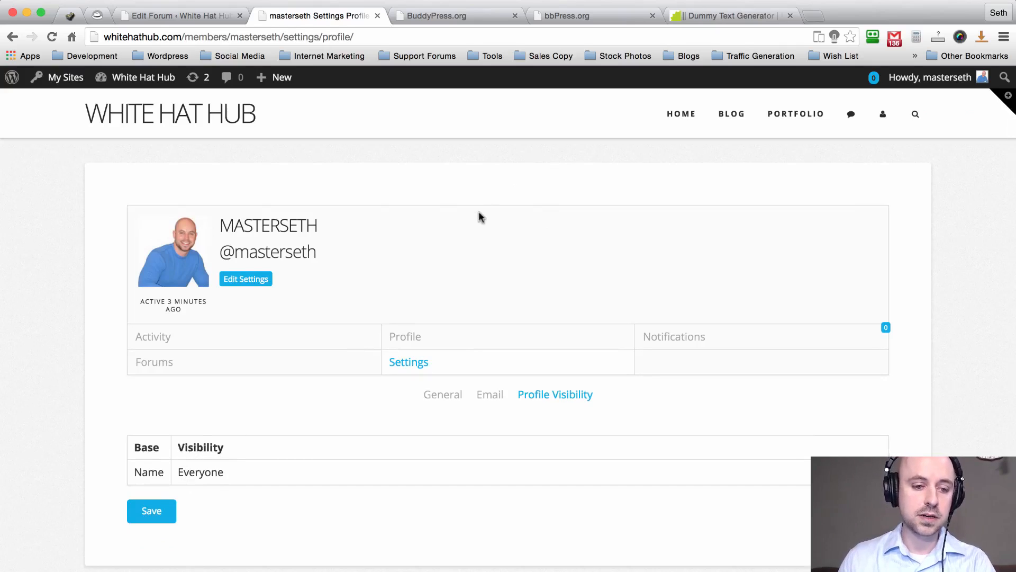
Open the member's personal activity page and look over the status update box, activating it without posting.
click(154, 338)
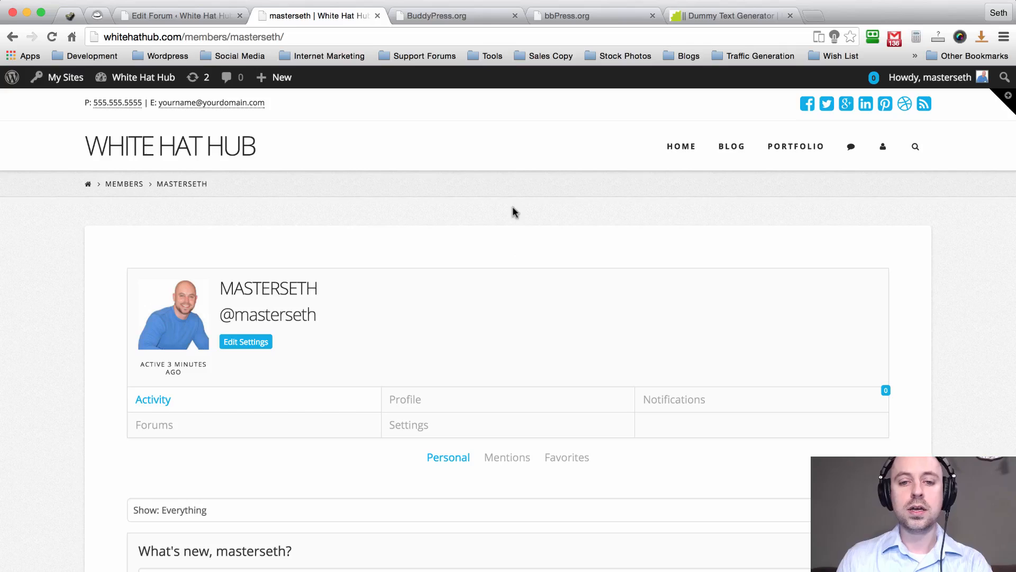
scroll(514, 212, down, 3)
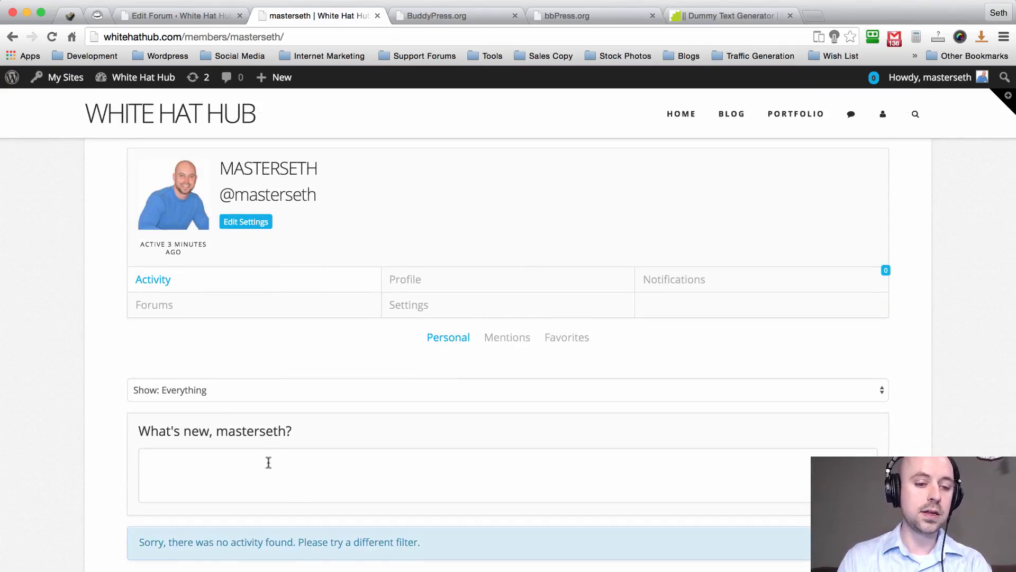
click(269, 463)
scroll(93, 353, down, 4)
scroll(493, 438, up, 2)
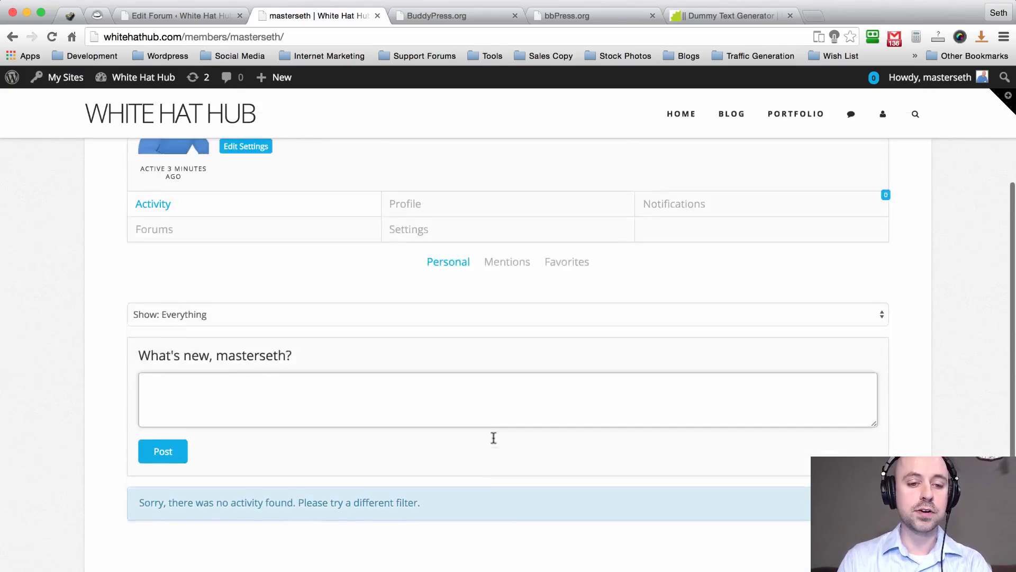
scroll(494, 437, up, 2)
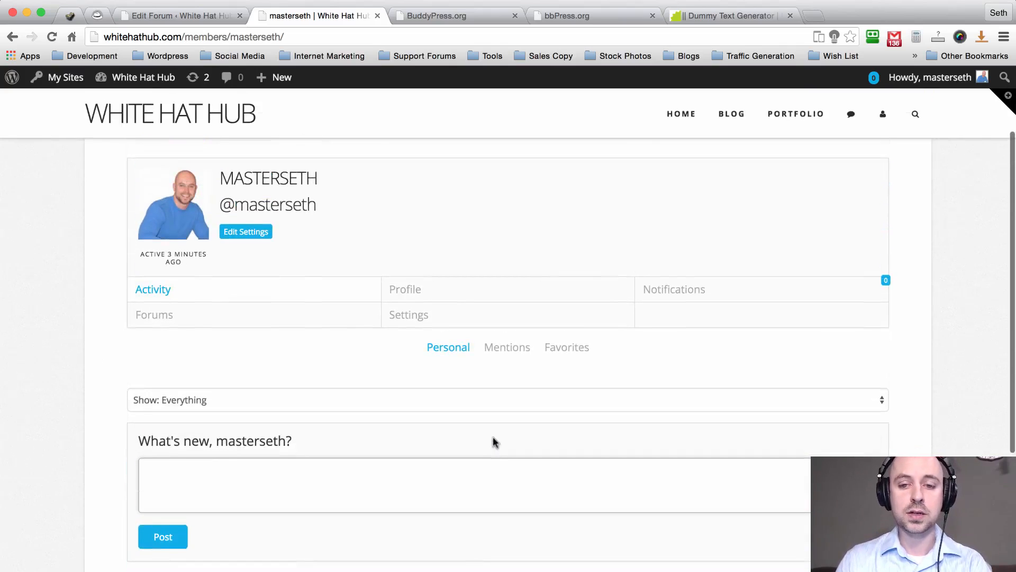
View the member's unread notifications and reopen the general account settings through the profile's edit link.
click(676, 292)
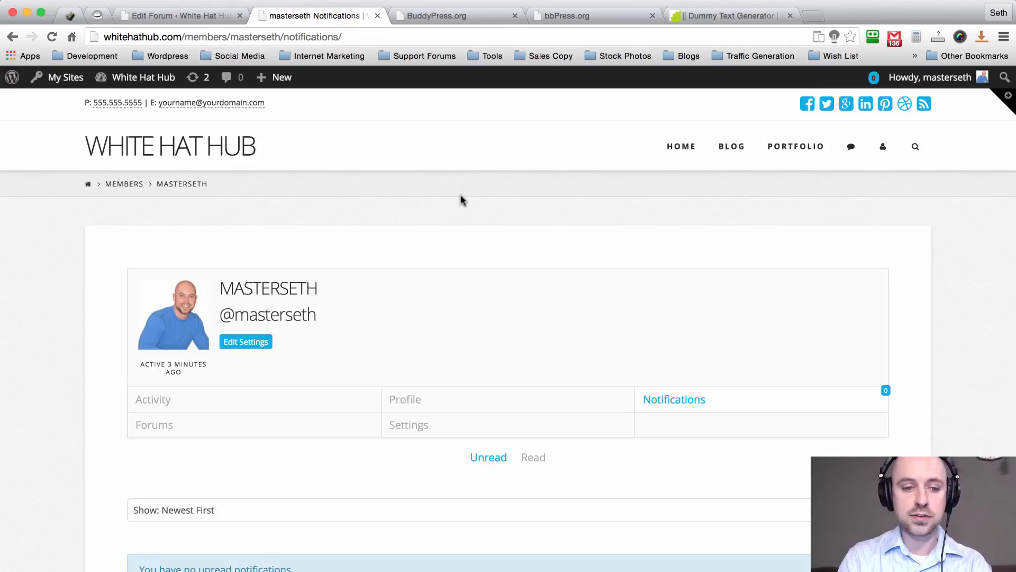
scroll(461, 201, down, 3)
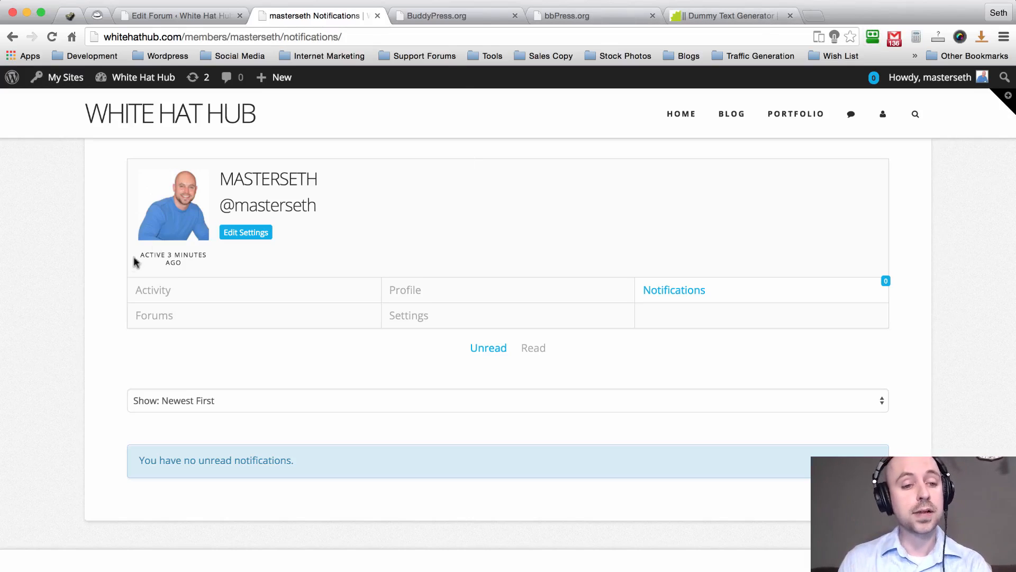
scroll(438, 205, up, 2)
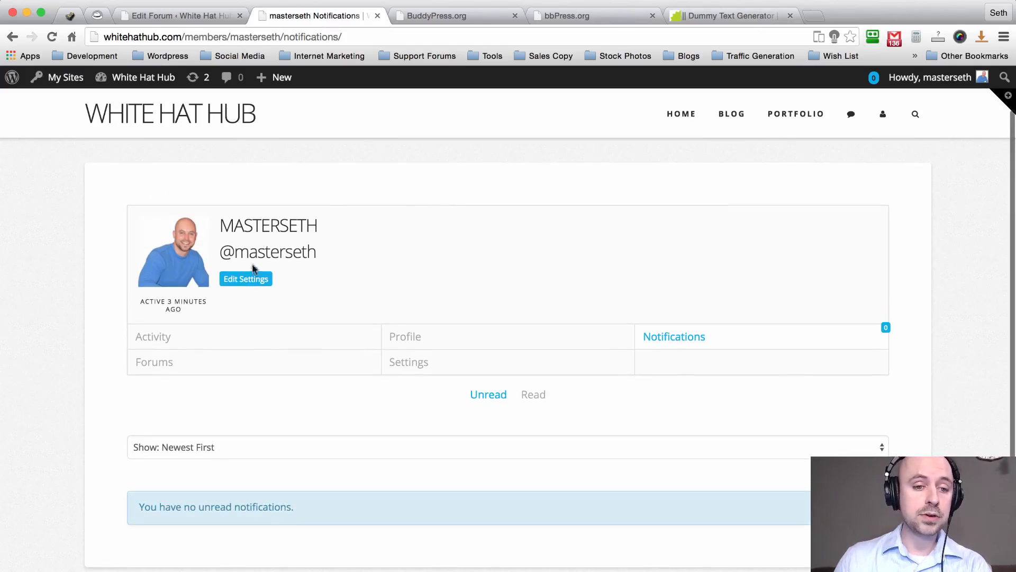
click(249, 281)
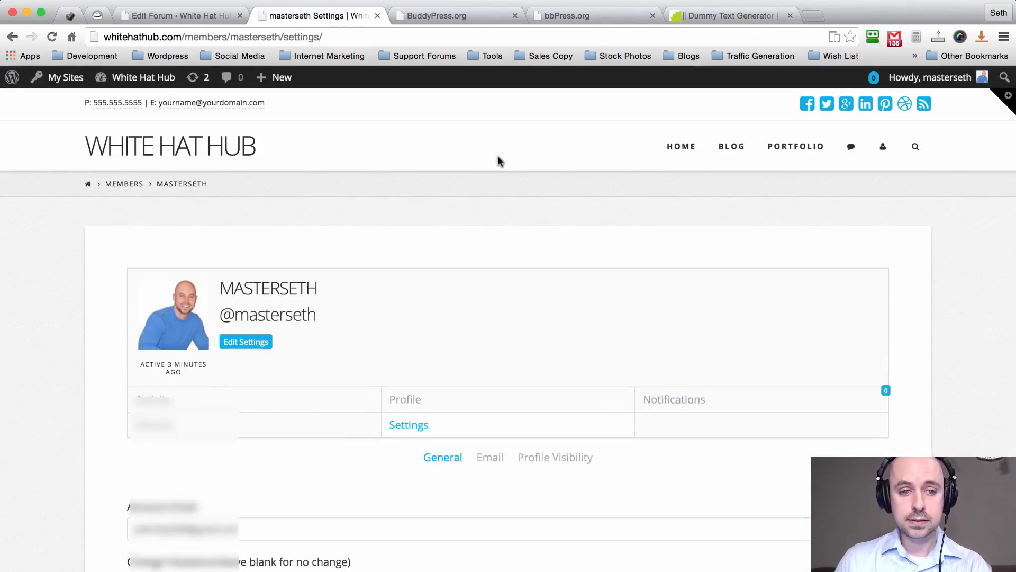
scroll(497, 162, down, 4)
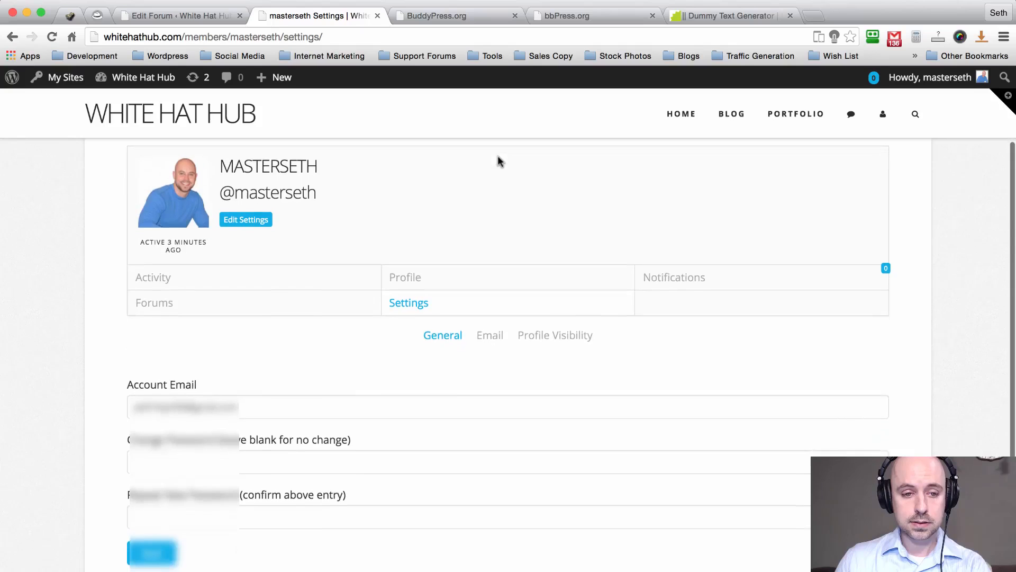
Open the member's Forums section and review the list of forum topics started.
click(155, 301)
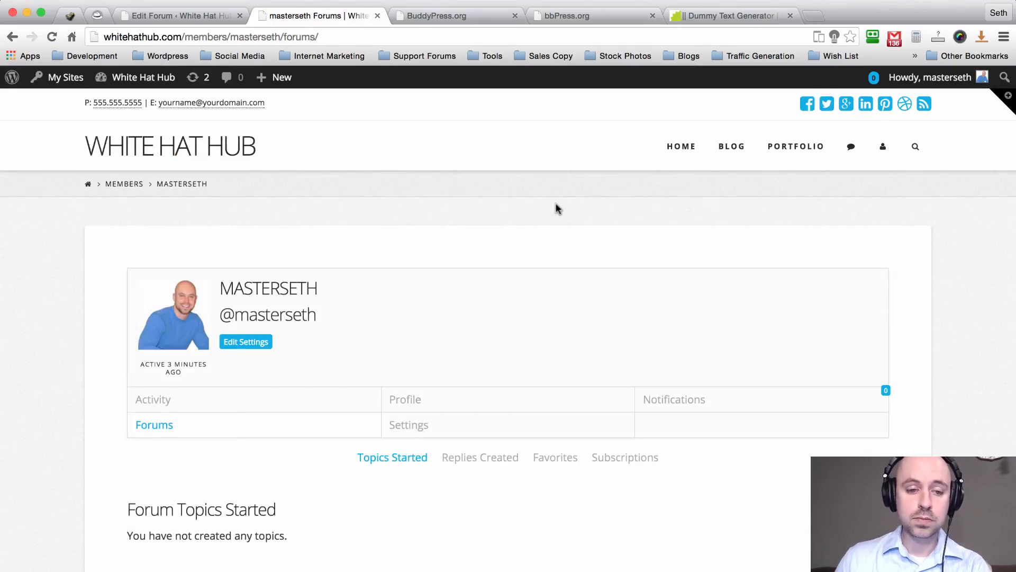
scroll(556, 209, down, 3)
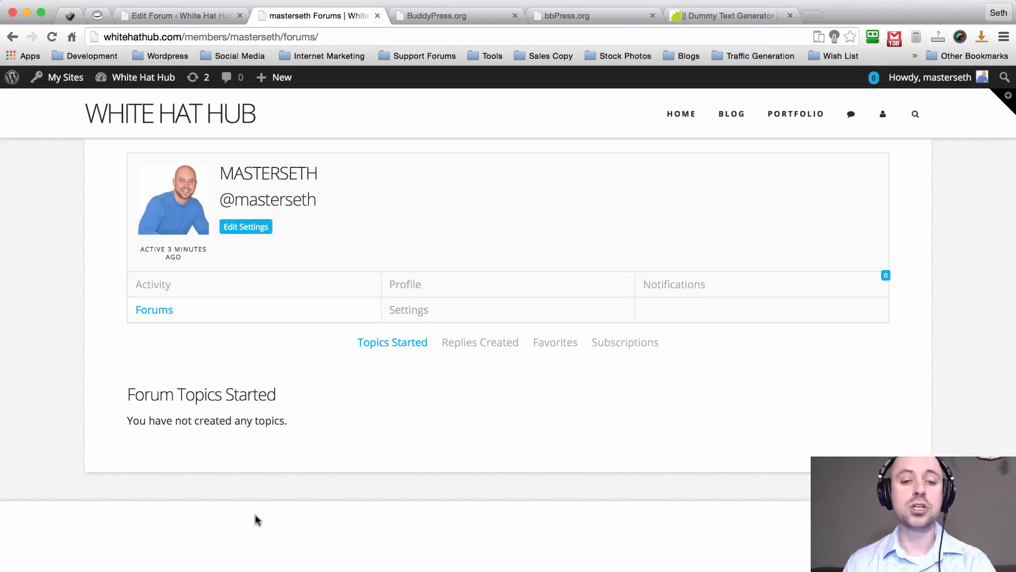
scroll(503, 317, up, 5)
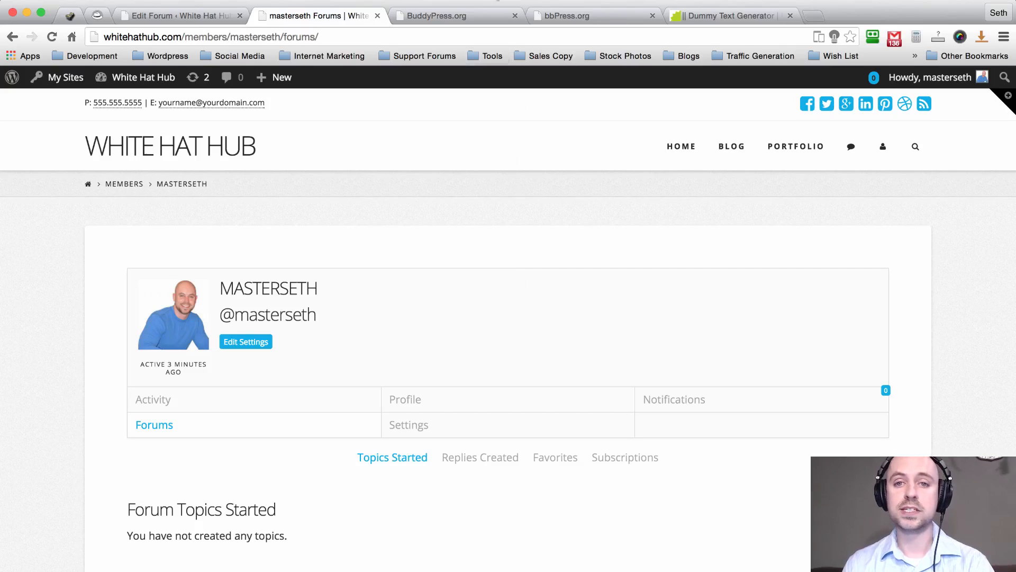
Open the Forums Search page and check its search field without entering a query.
mouse_move(852, 153)
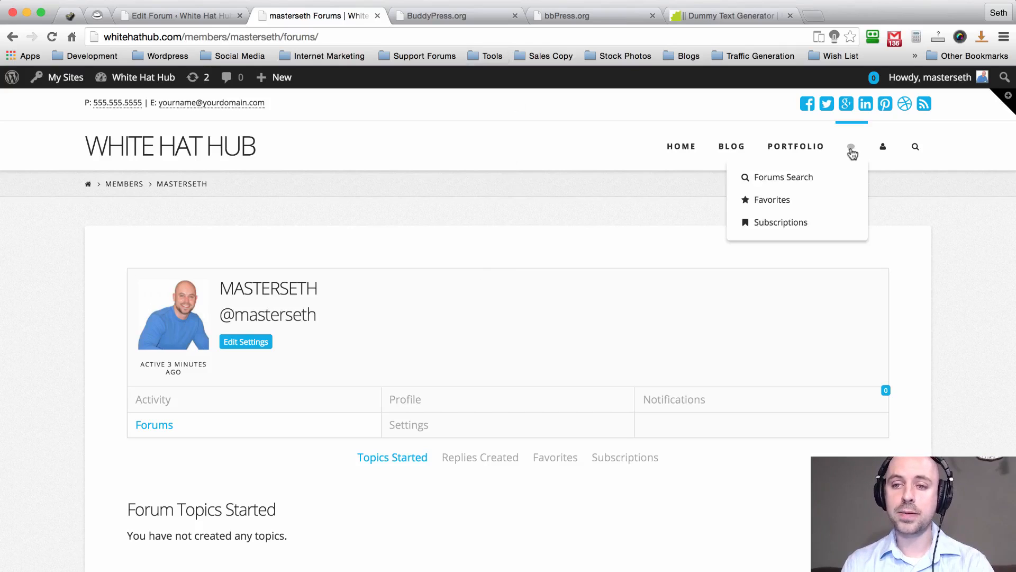
click(783, 178)
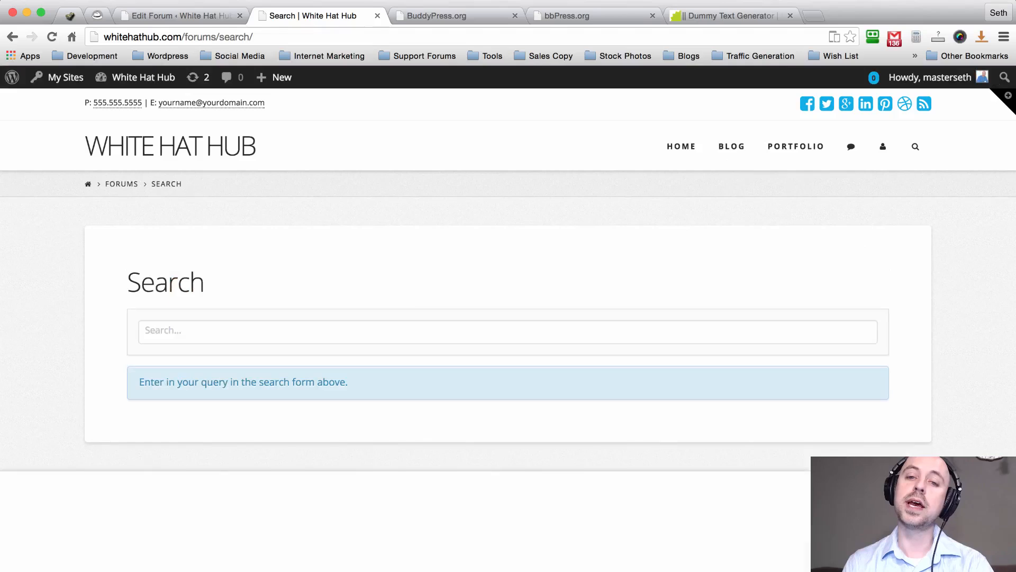
click(398, 333)
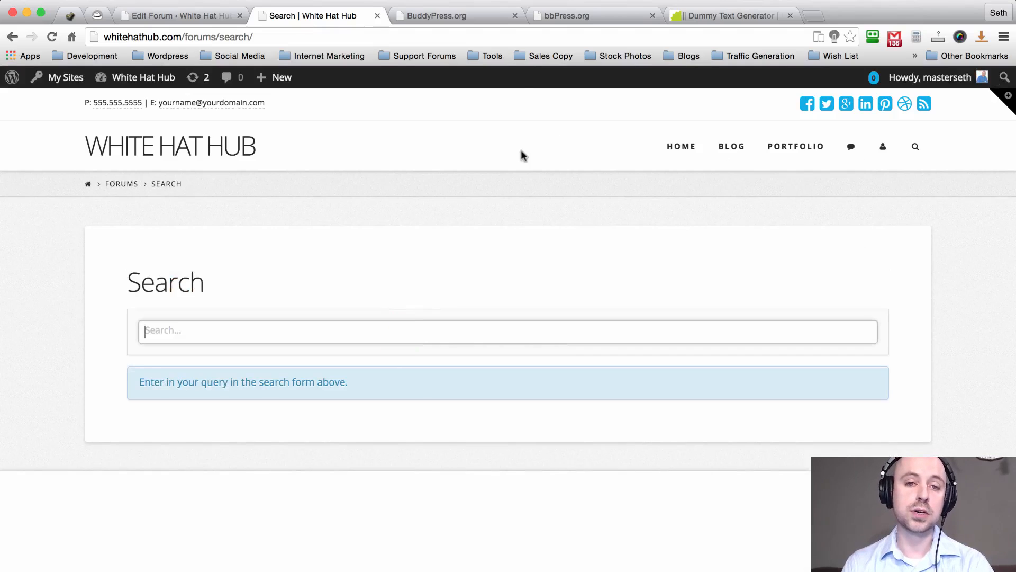
click(482, 176)
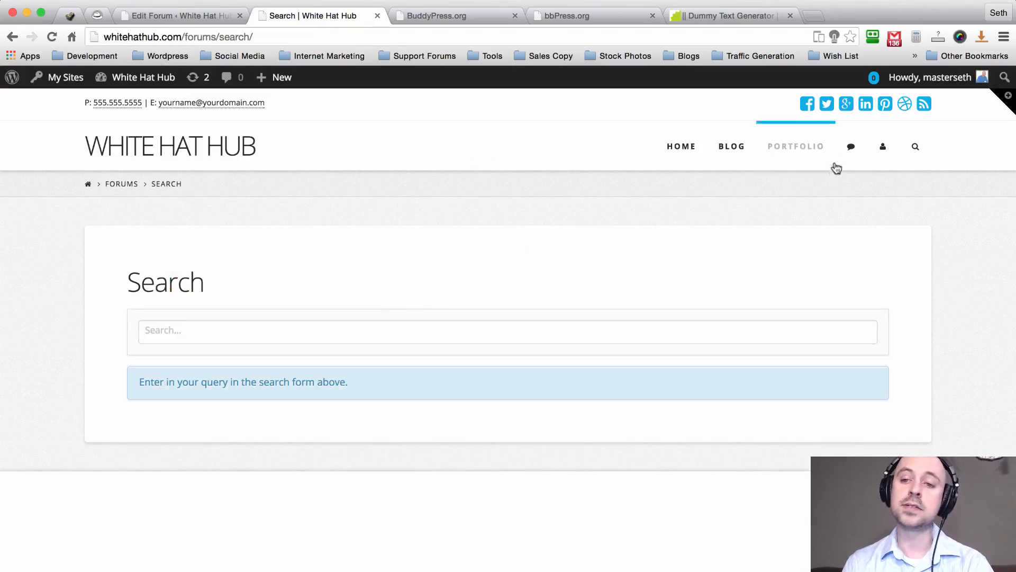
Open the member's favorite forum topics page from the site's forum navigation and look it over.
mouse_move(853, 151)
click(771, 199)
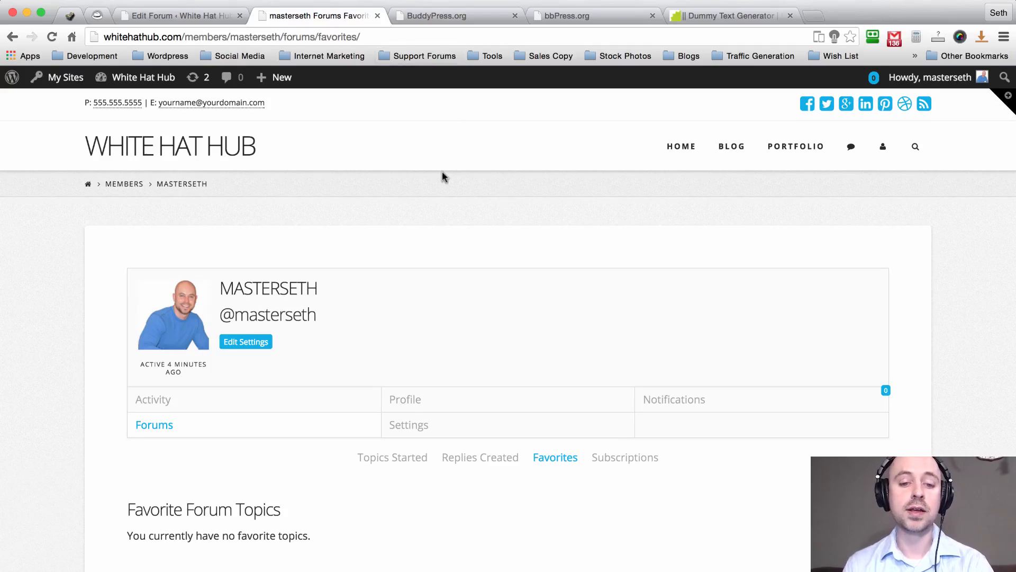
scroll(496, 214, down, 2)
scroll(446, 520, up, 2)
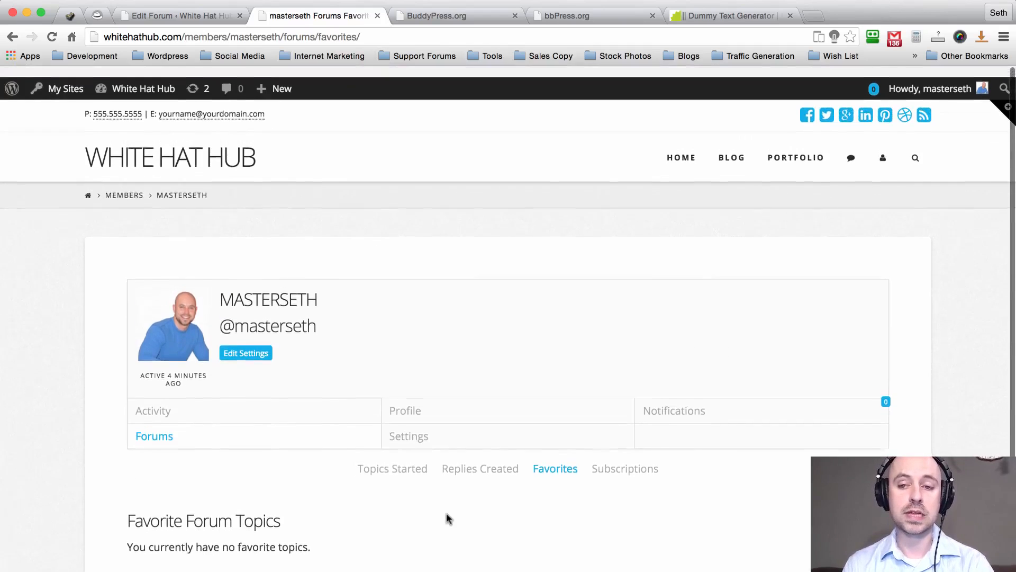
mouse_move(852, 151)
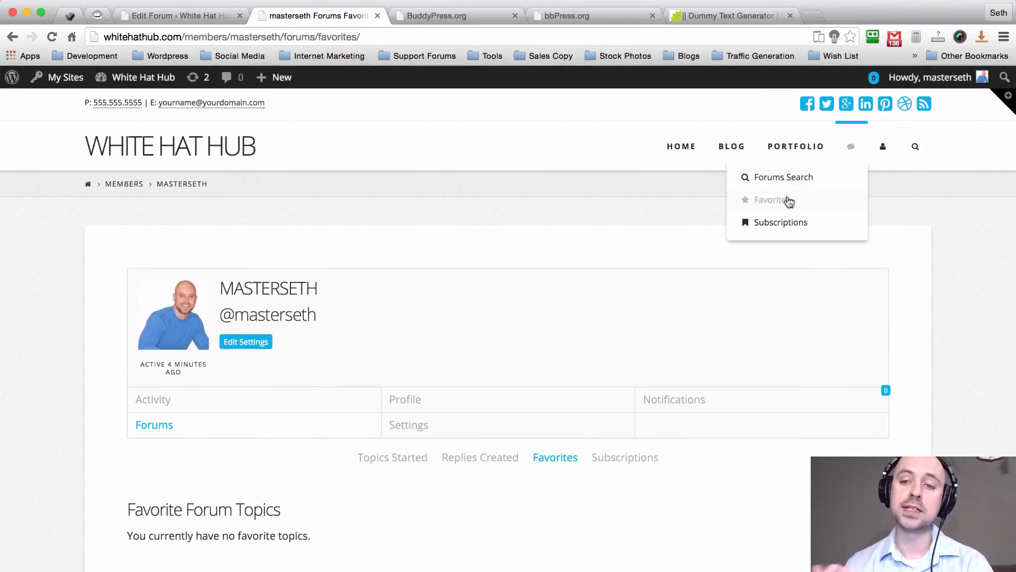